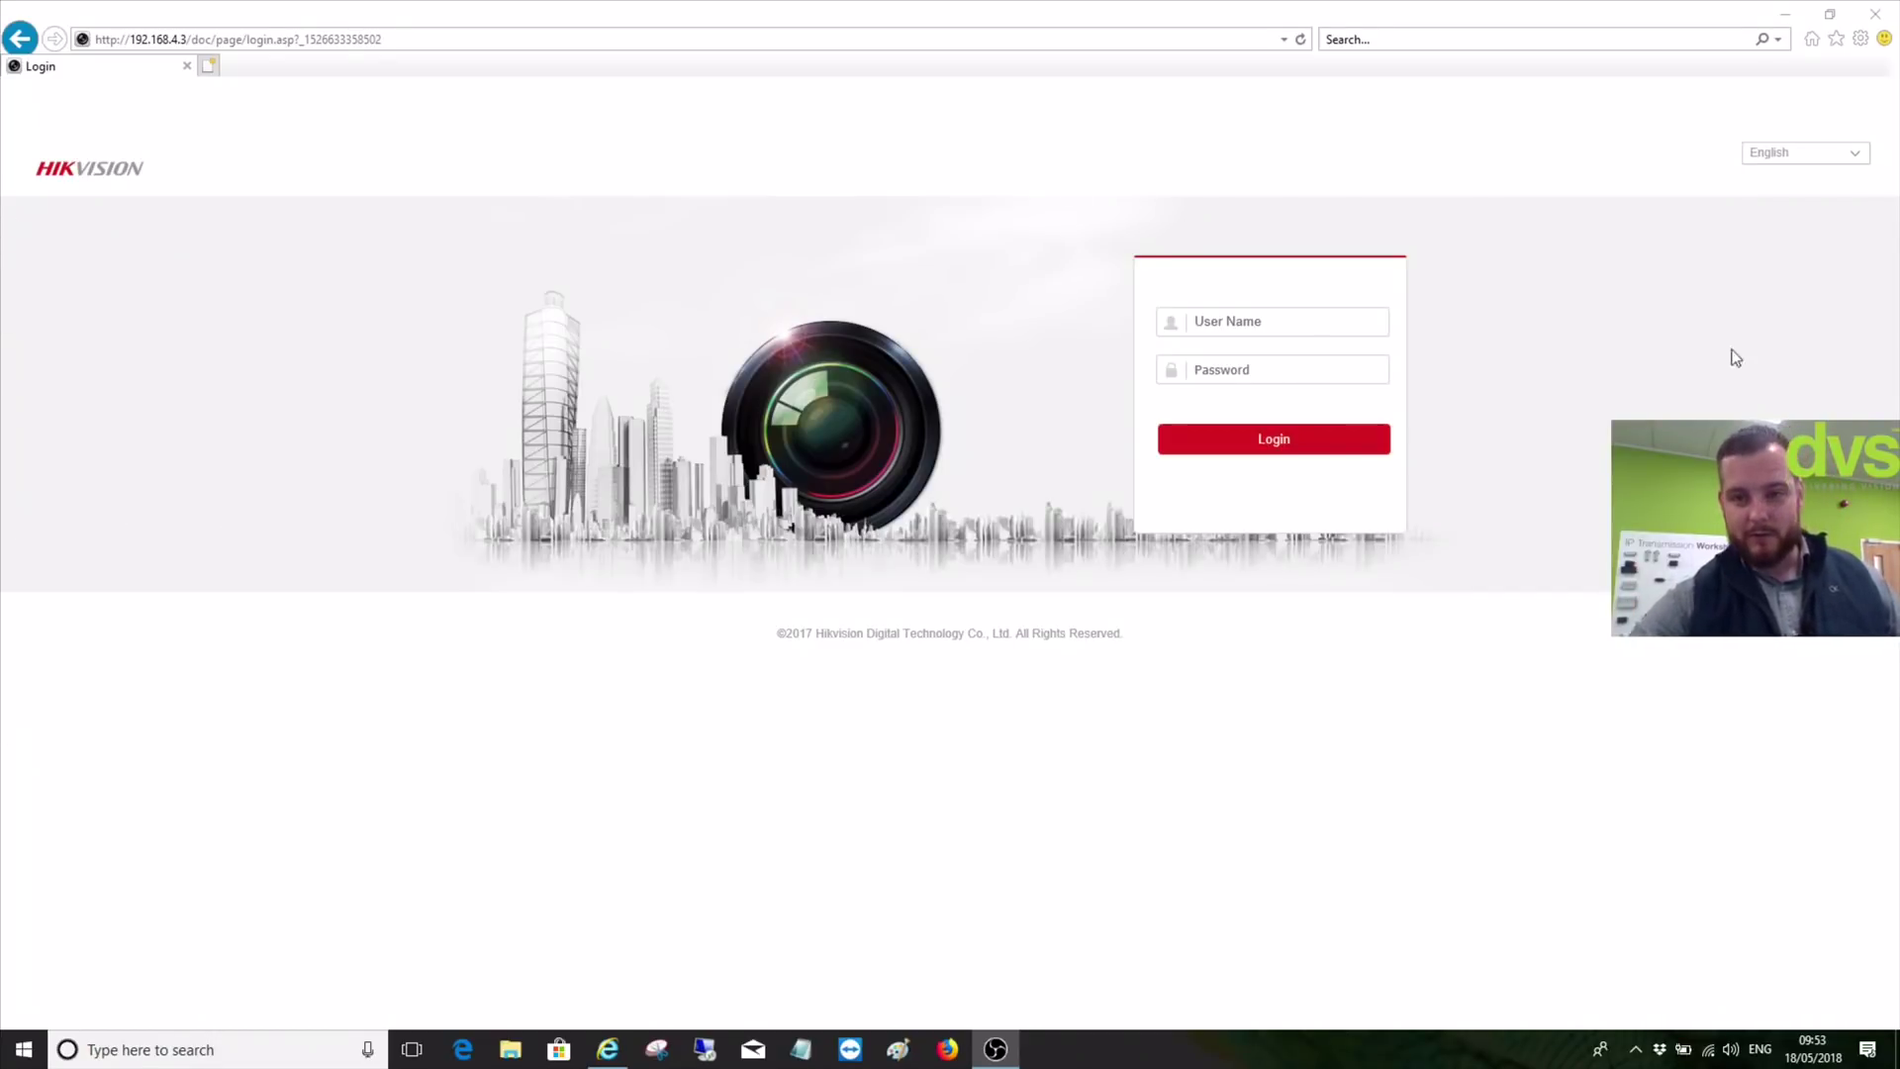
# Log in as admin with the account password to reach the car park Live View
pyautogui.click(1257, 322)
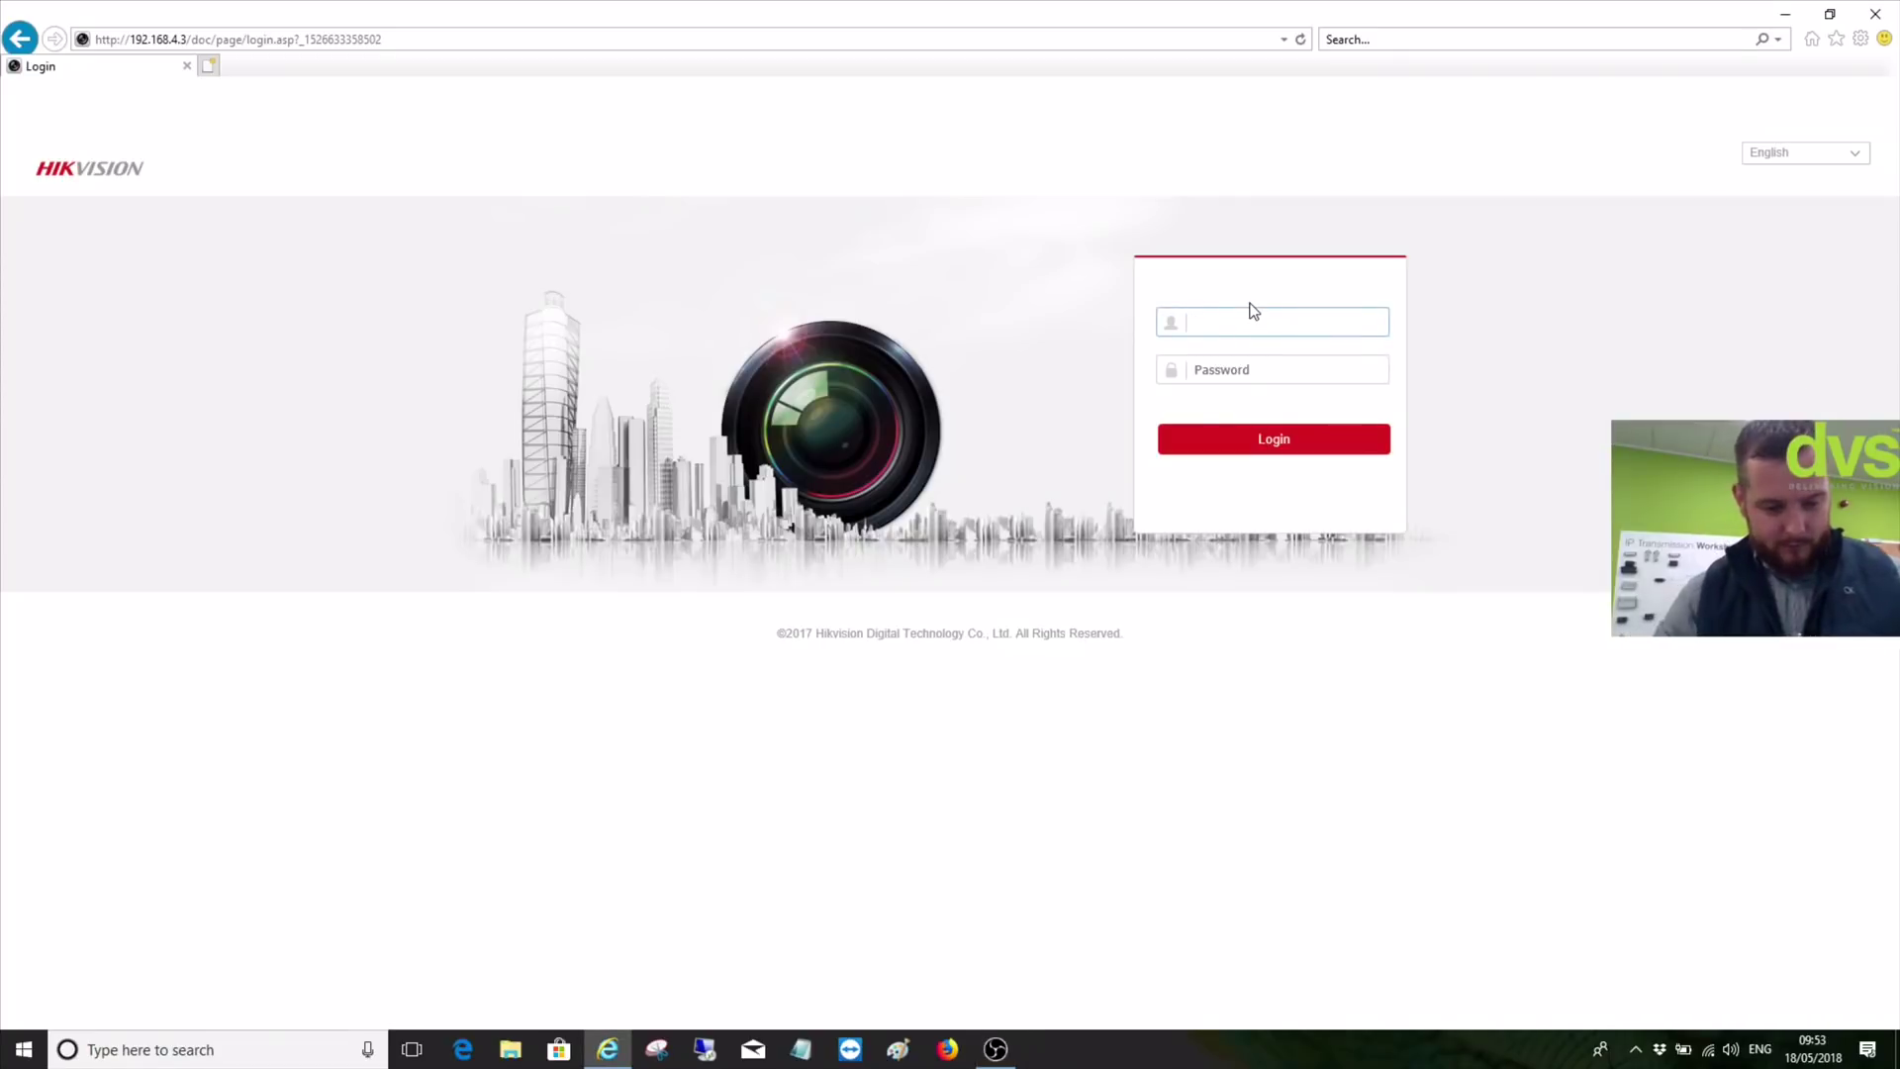
pyautogui.write('admin')
pyautogui.press('Tab')
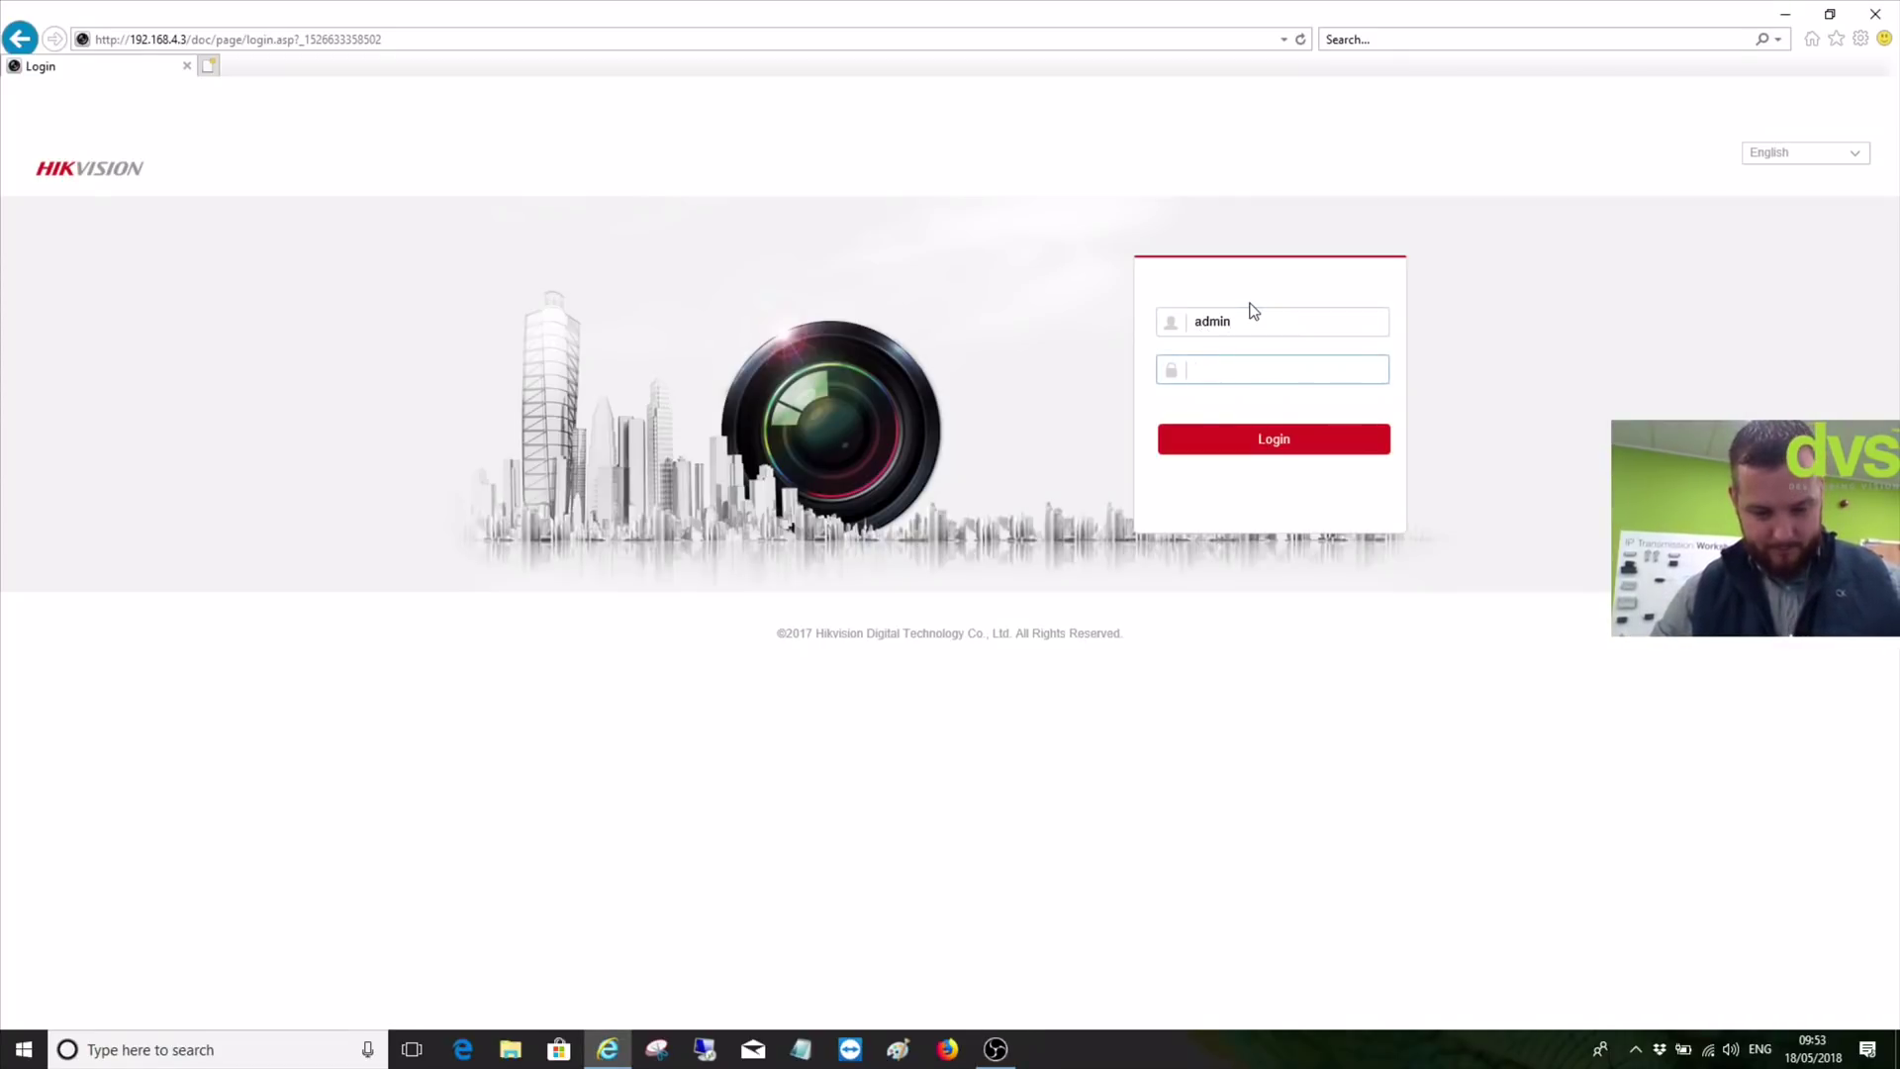
pyautogui.write('••••••••')
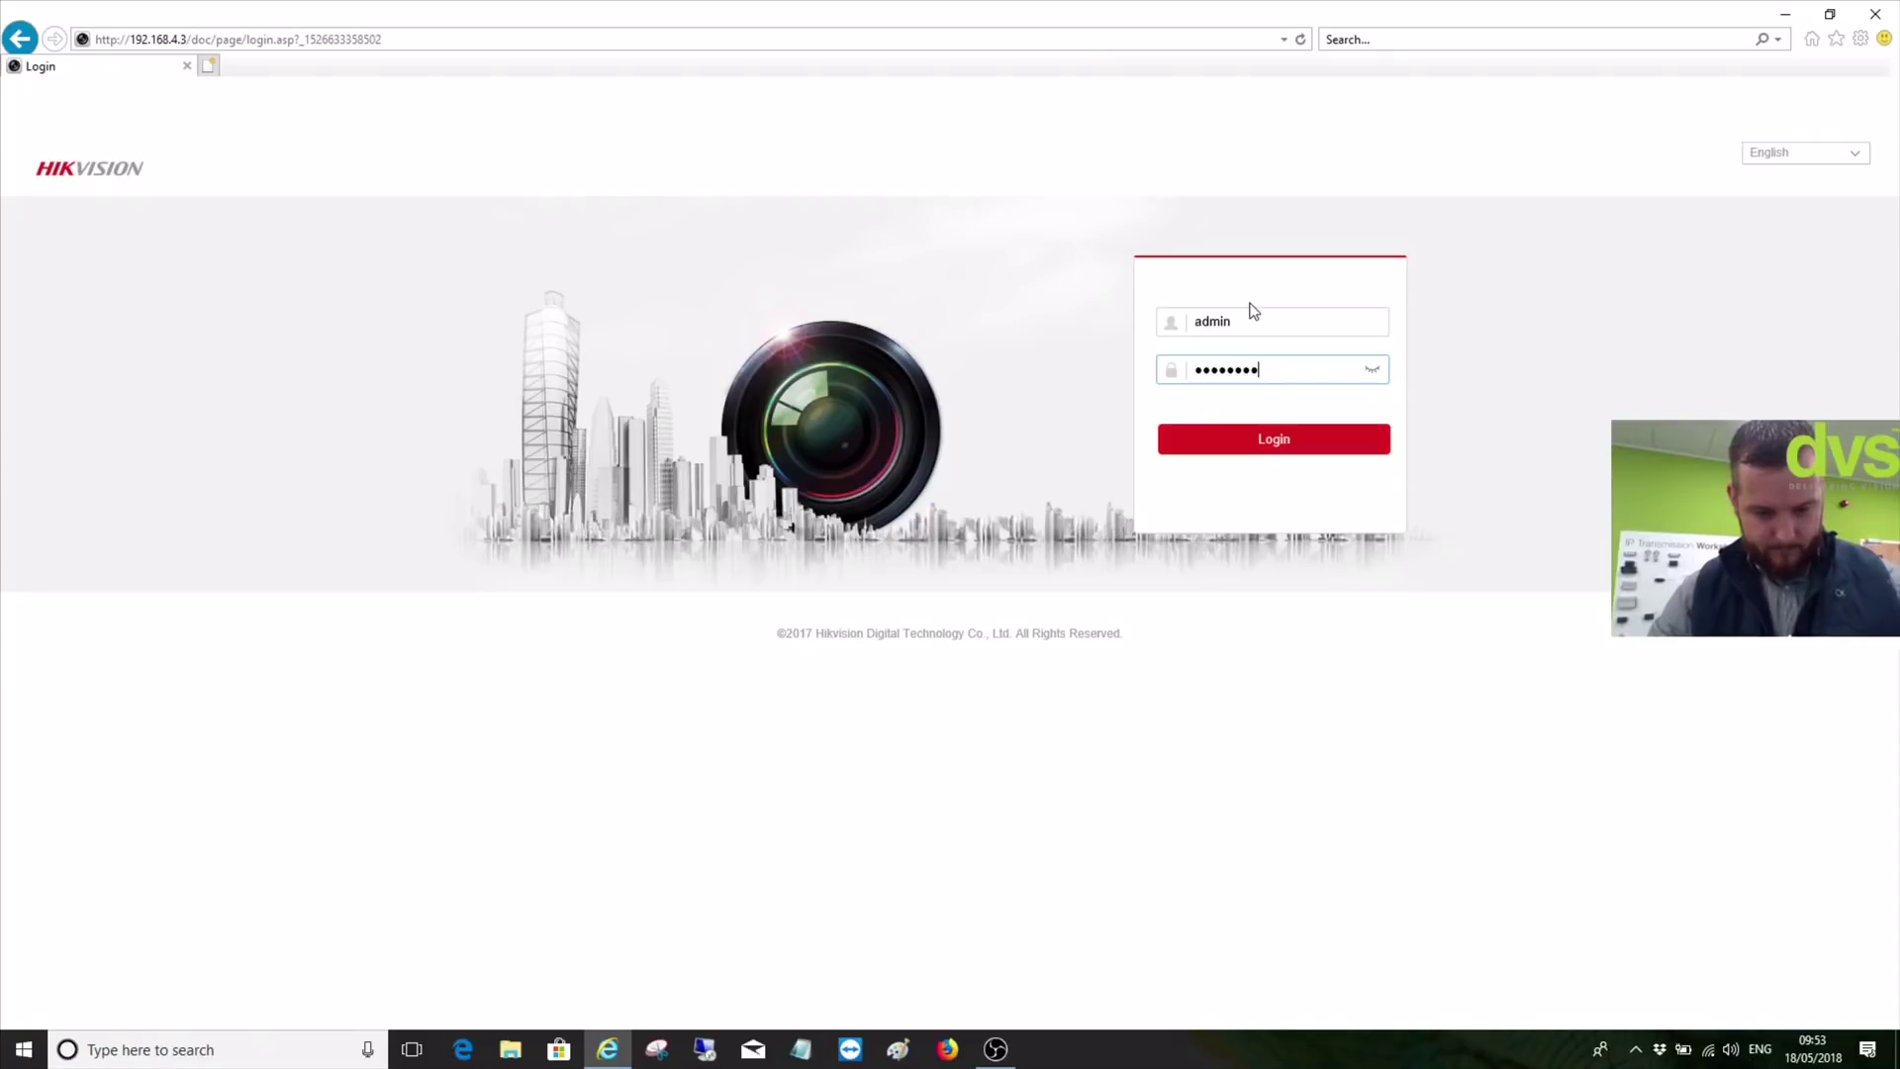
pyautogui.write('•••')
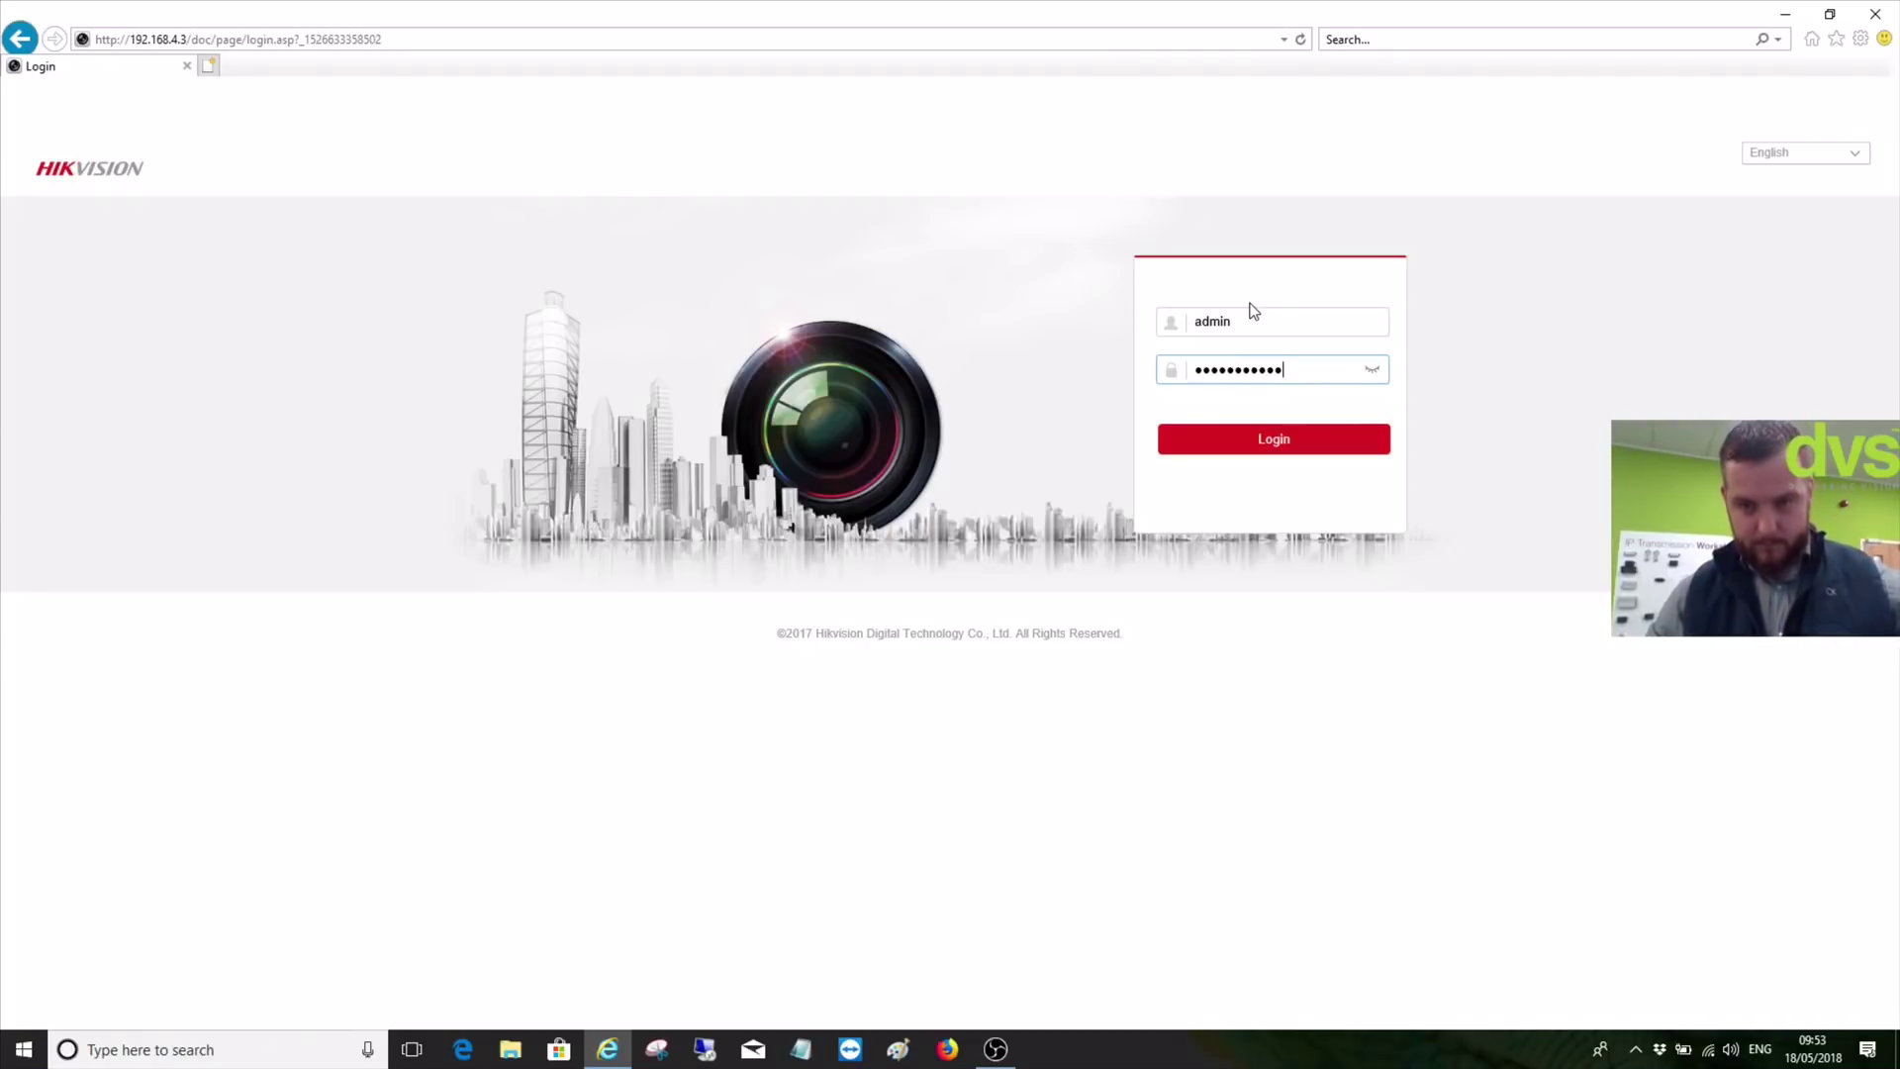
pyautogui.press('Return')
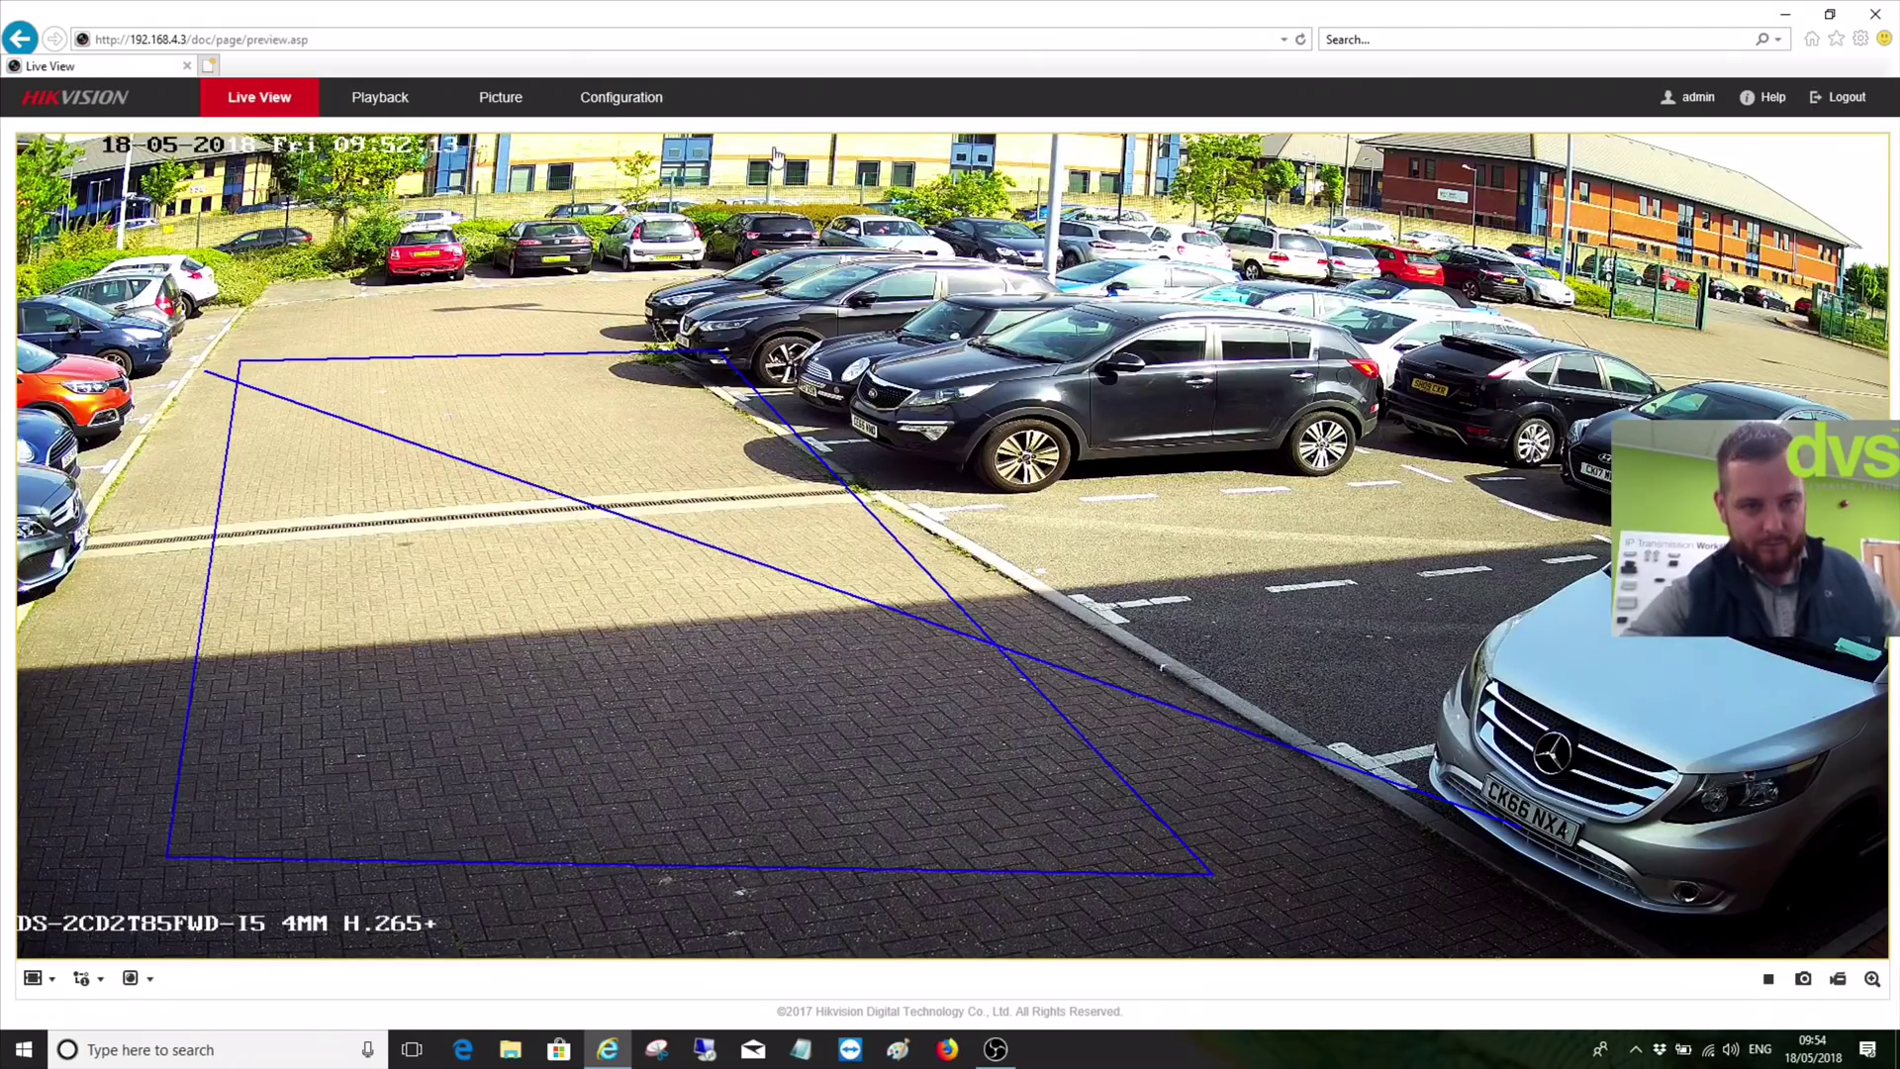
# Format HDD 1 from Configuration > Storage > Storage Management and confirm the format
pyautogui.click(649, 103)
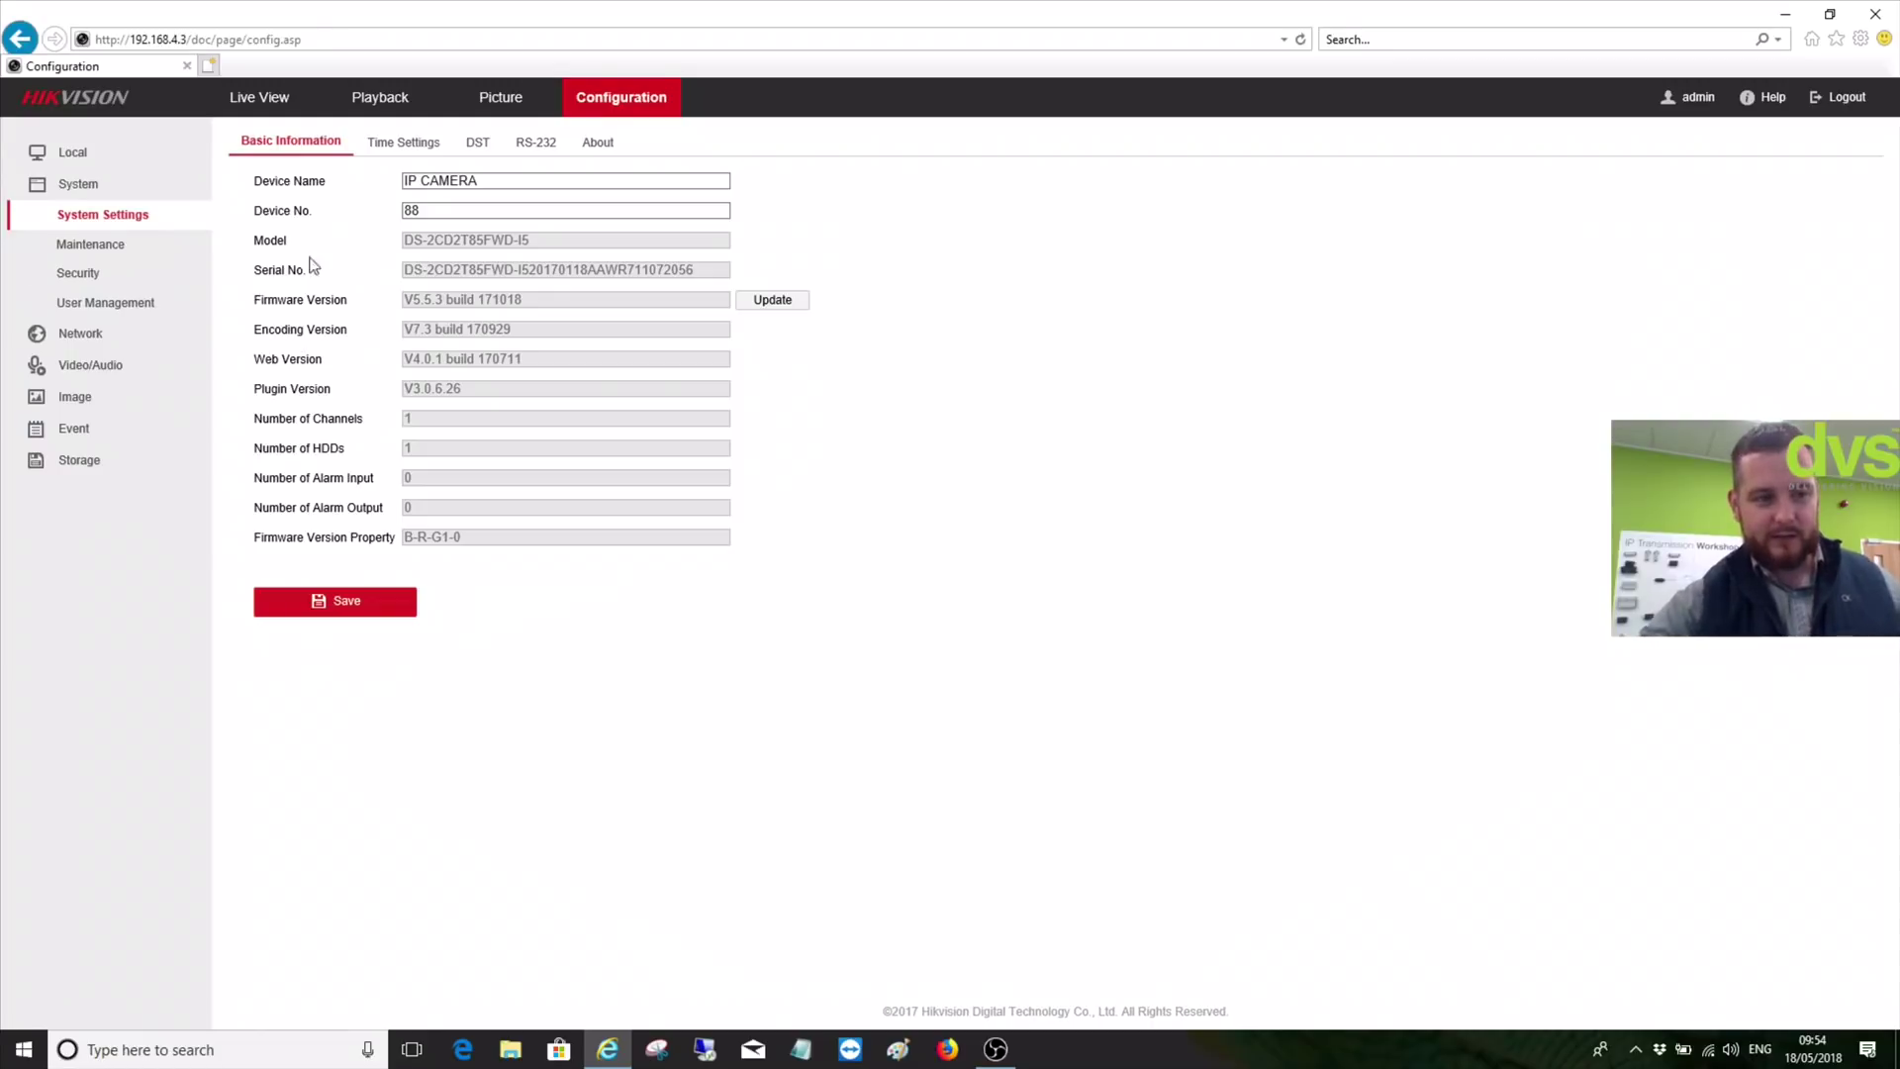
pyautogui.click(115, 464)
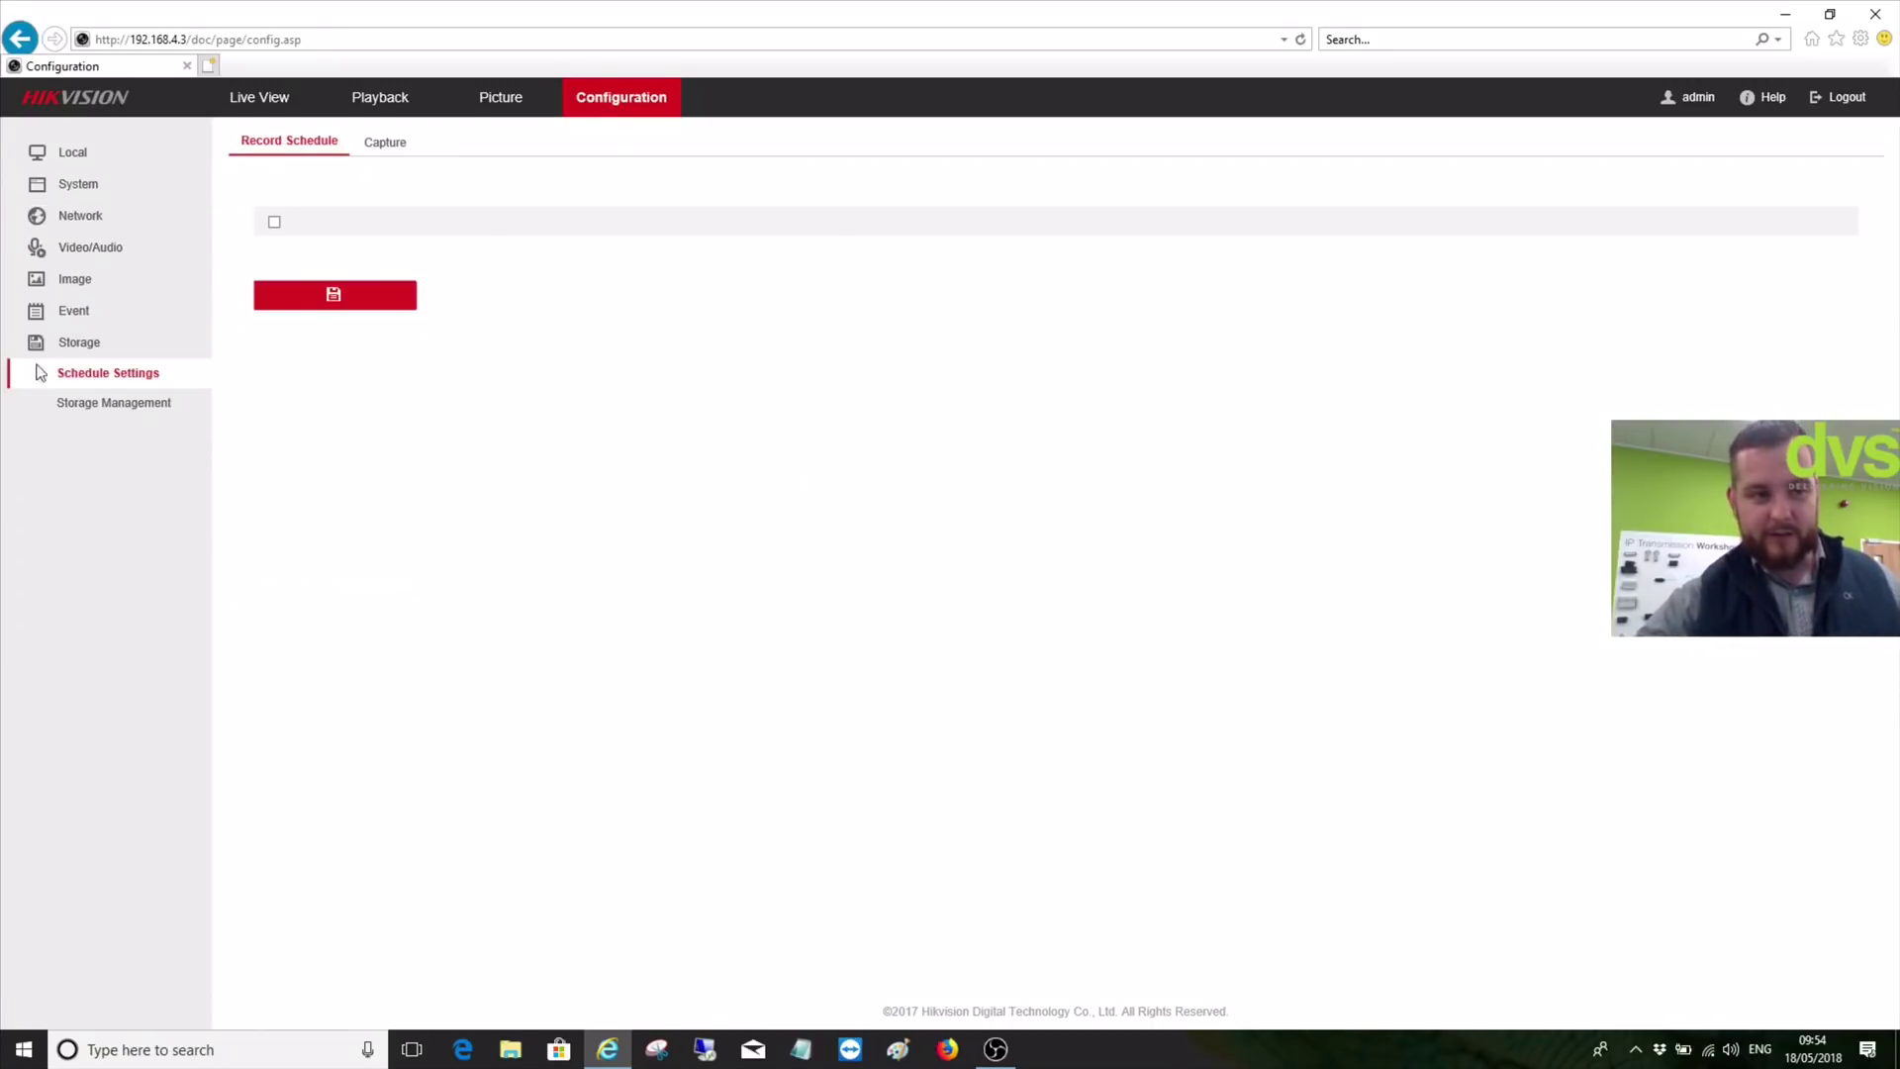
pyautogui.click(113, 404)
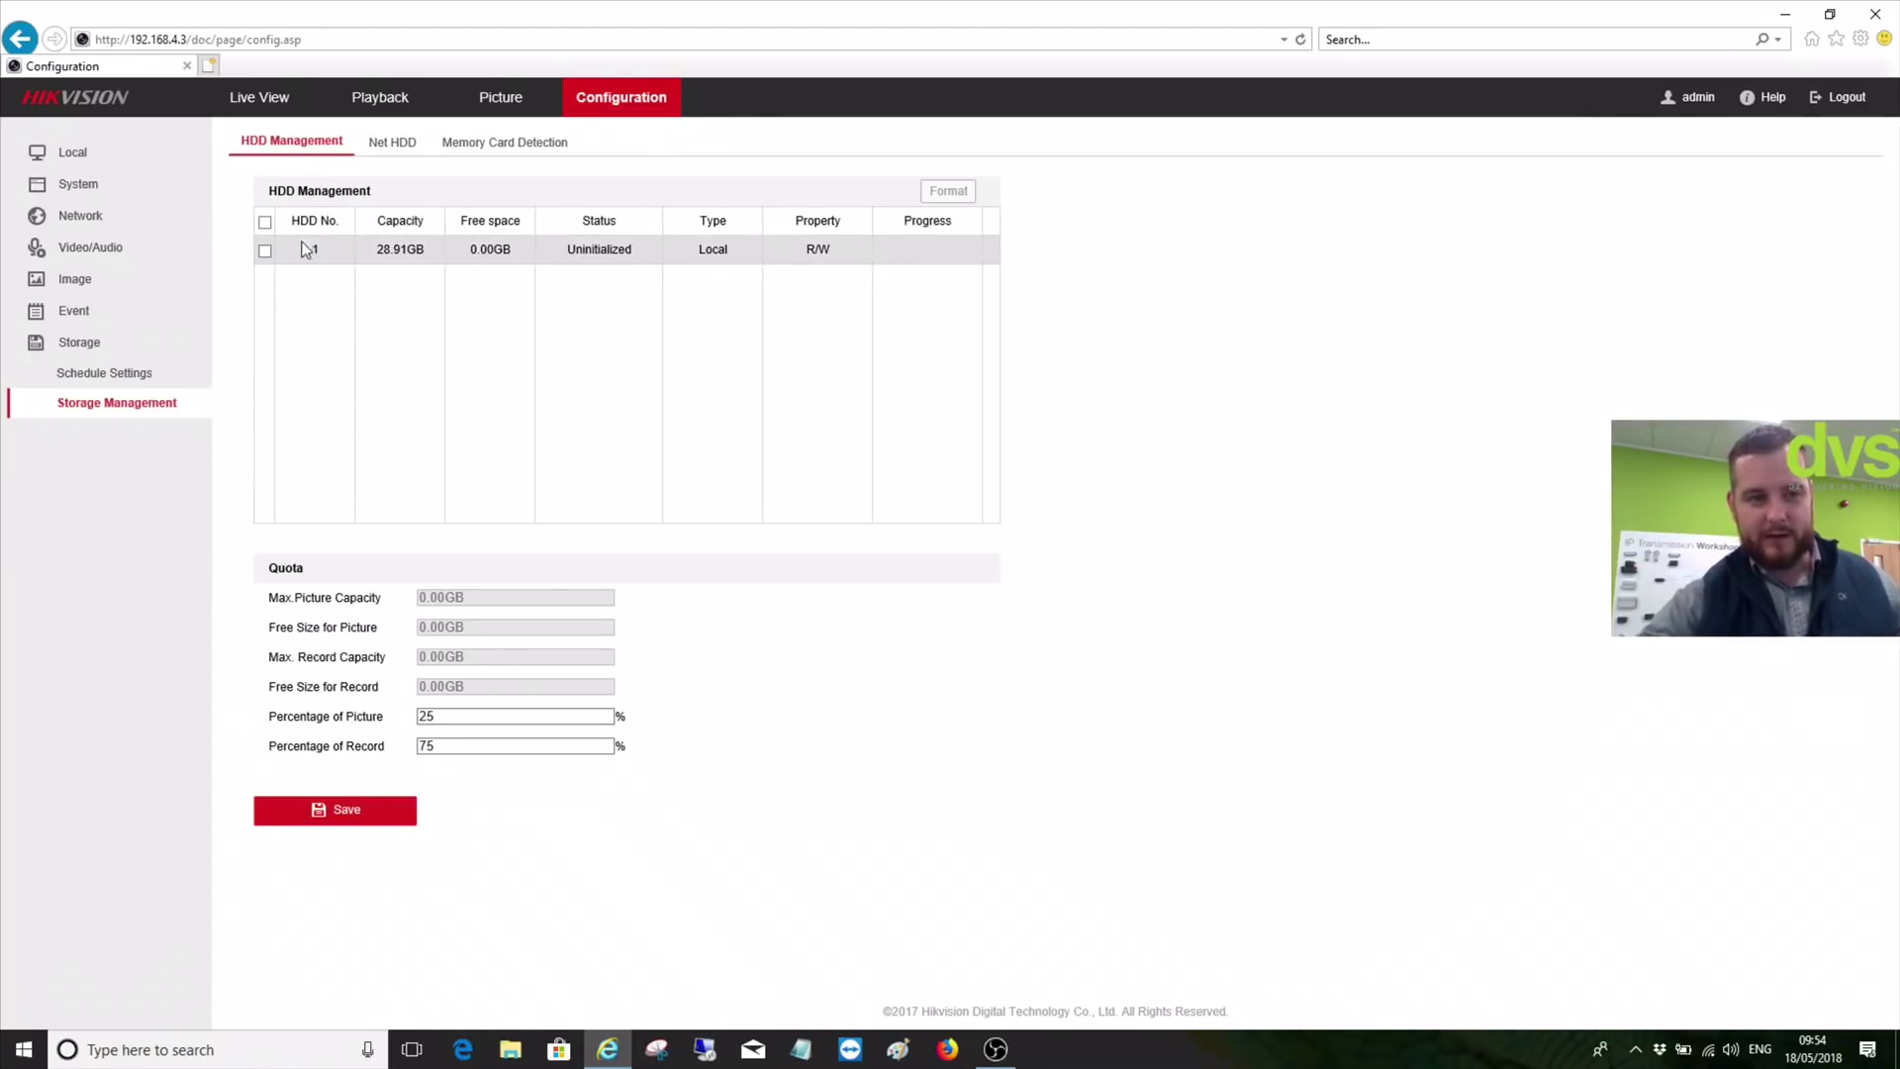
pyautogui.click(266, 251)
pyautogui.click(946, 191)
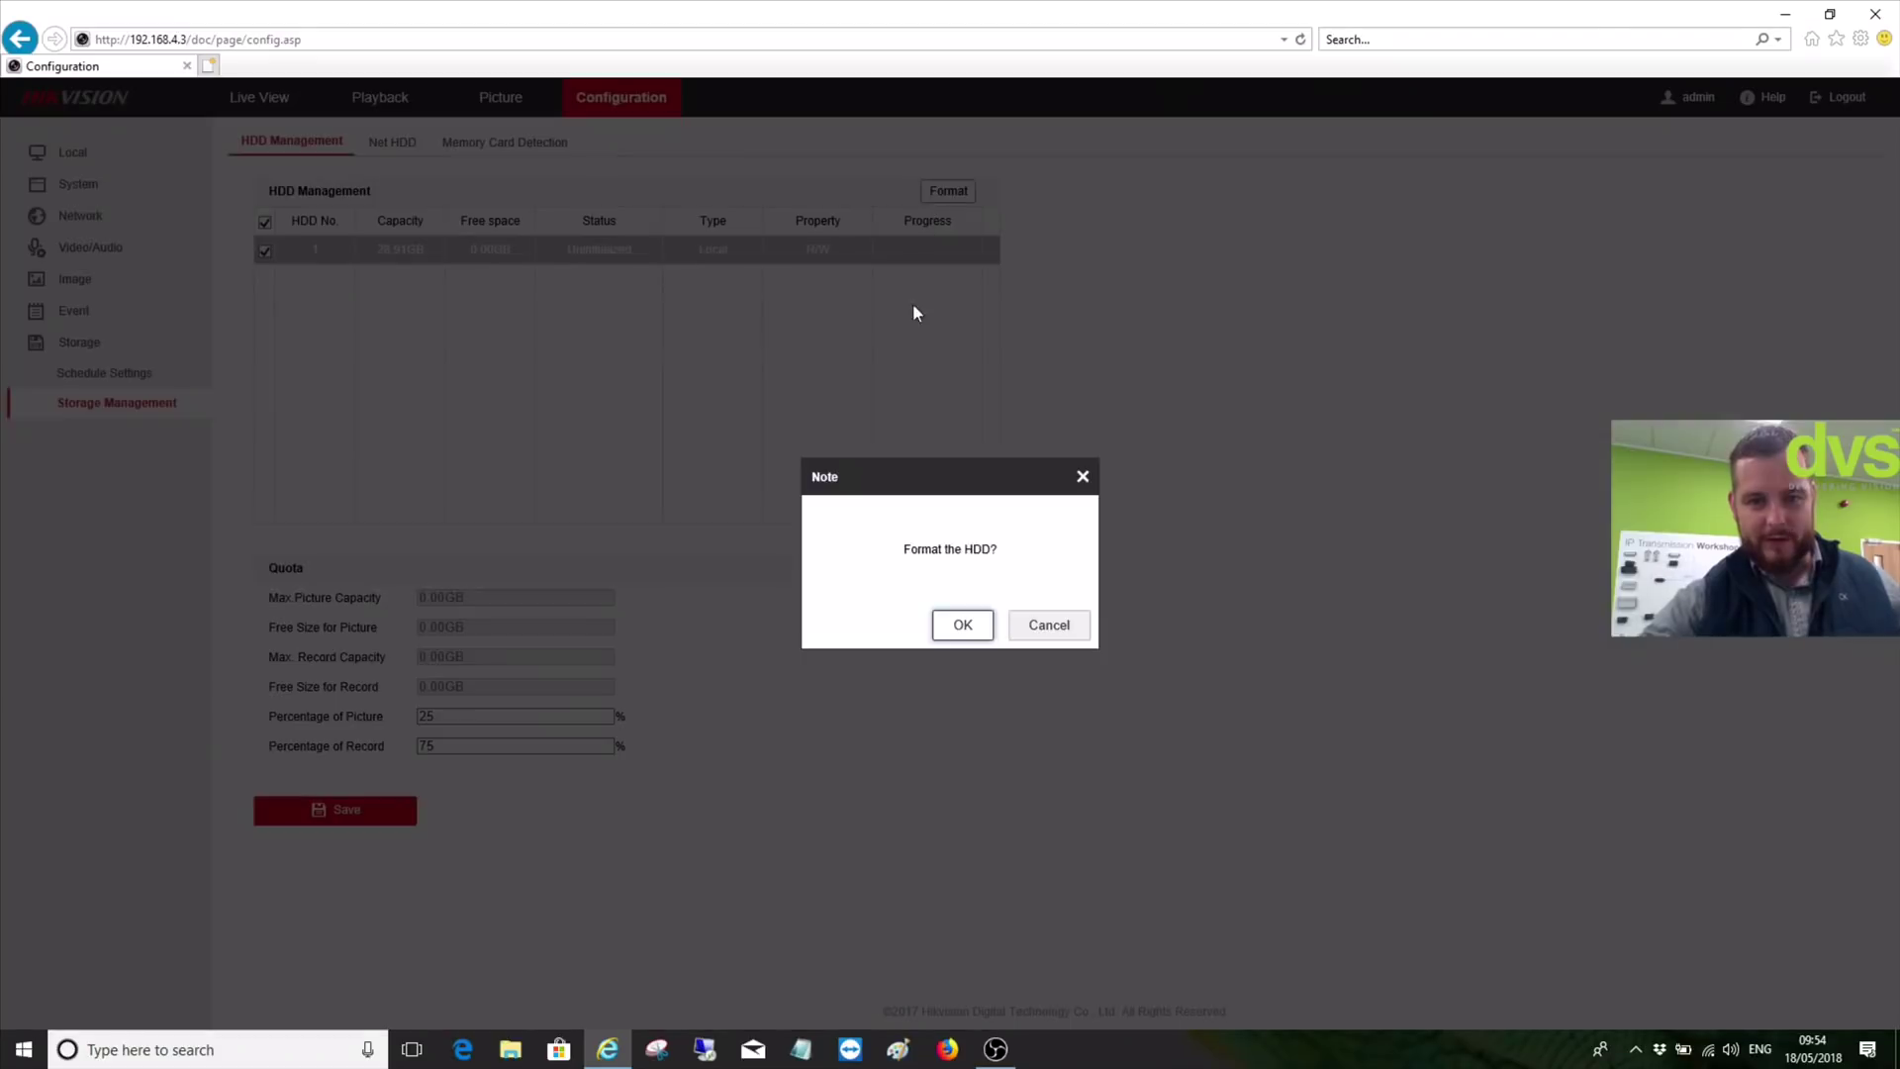
pyautogui.click(963, 627)
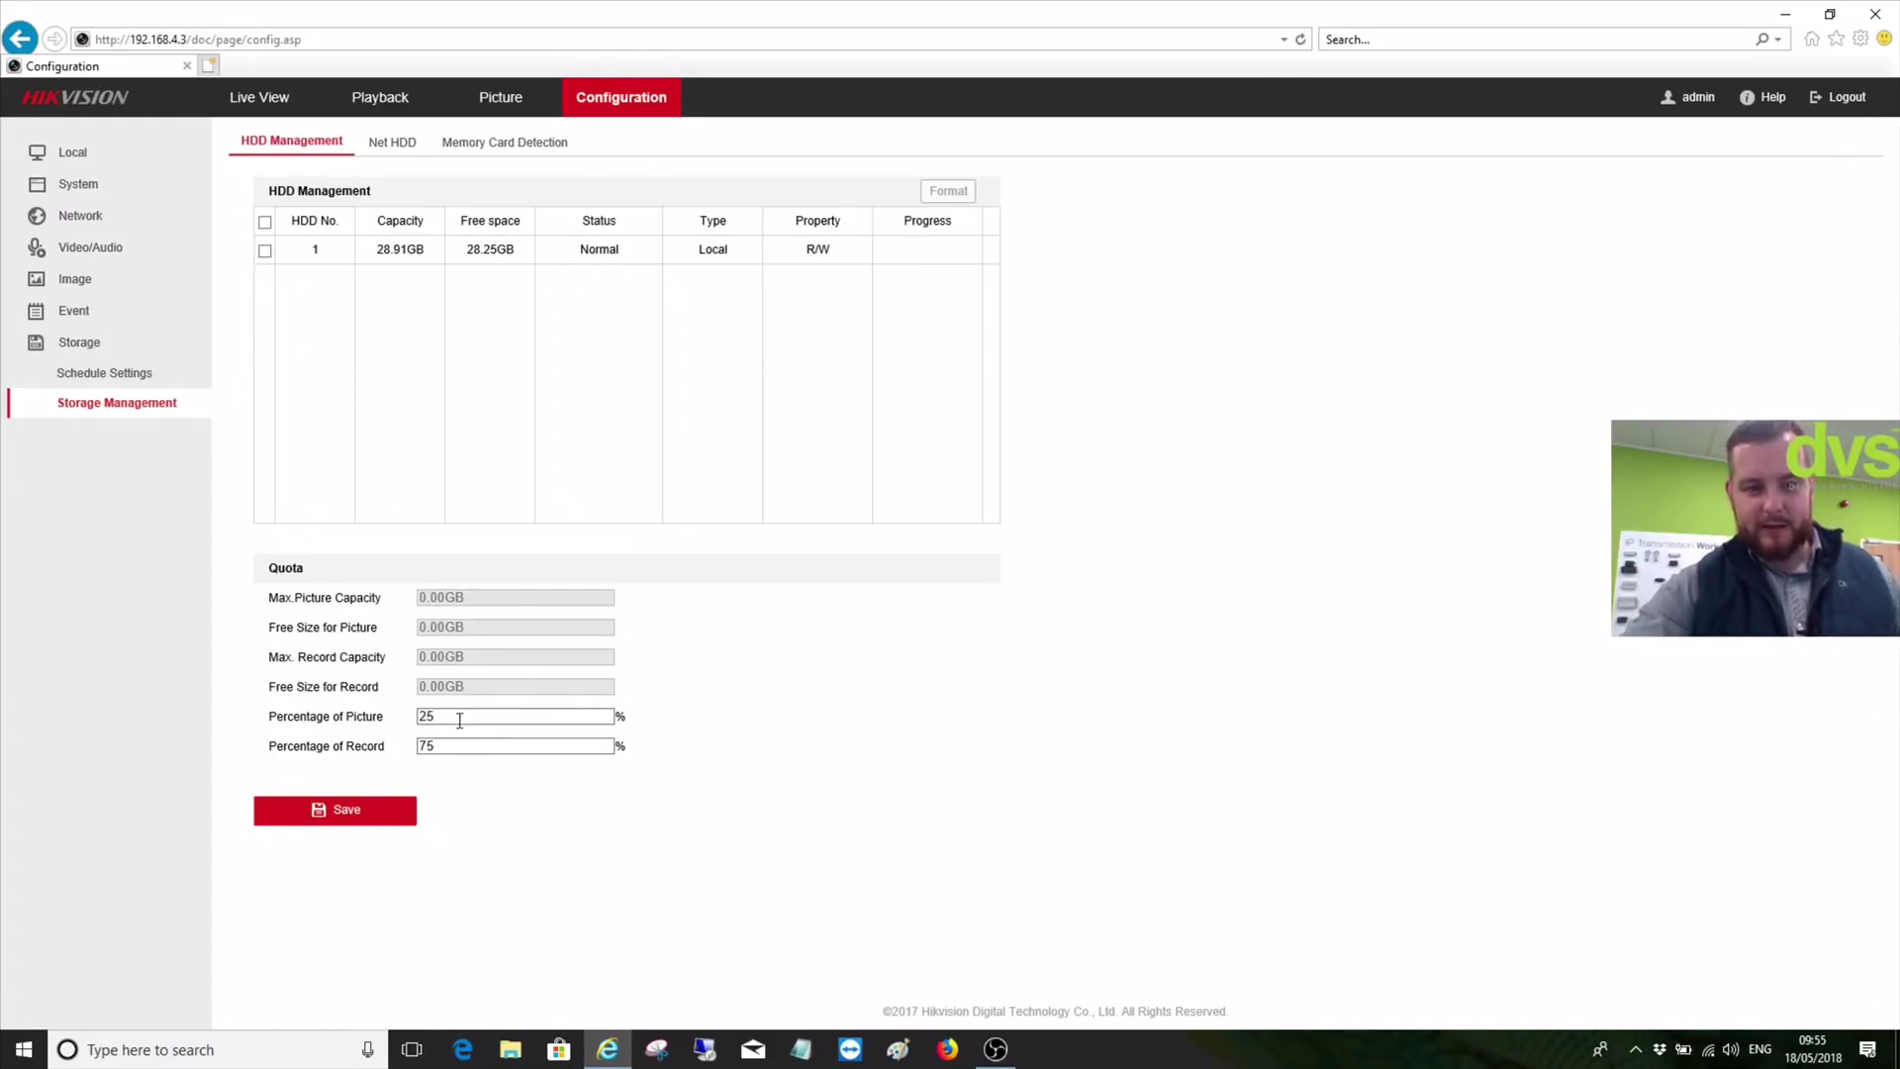
# Check the storage quotas: 25% for pictures and 75% for recordings
pyautogui.click(457, 715)
pyautogui.click(460, 749)
pyautogui.moveTo(460, 749); pyautogui.dragTo(420, 750)
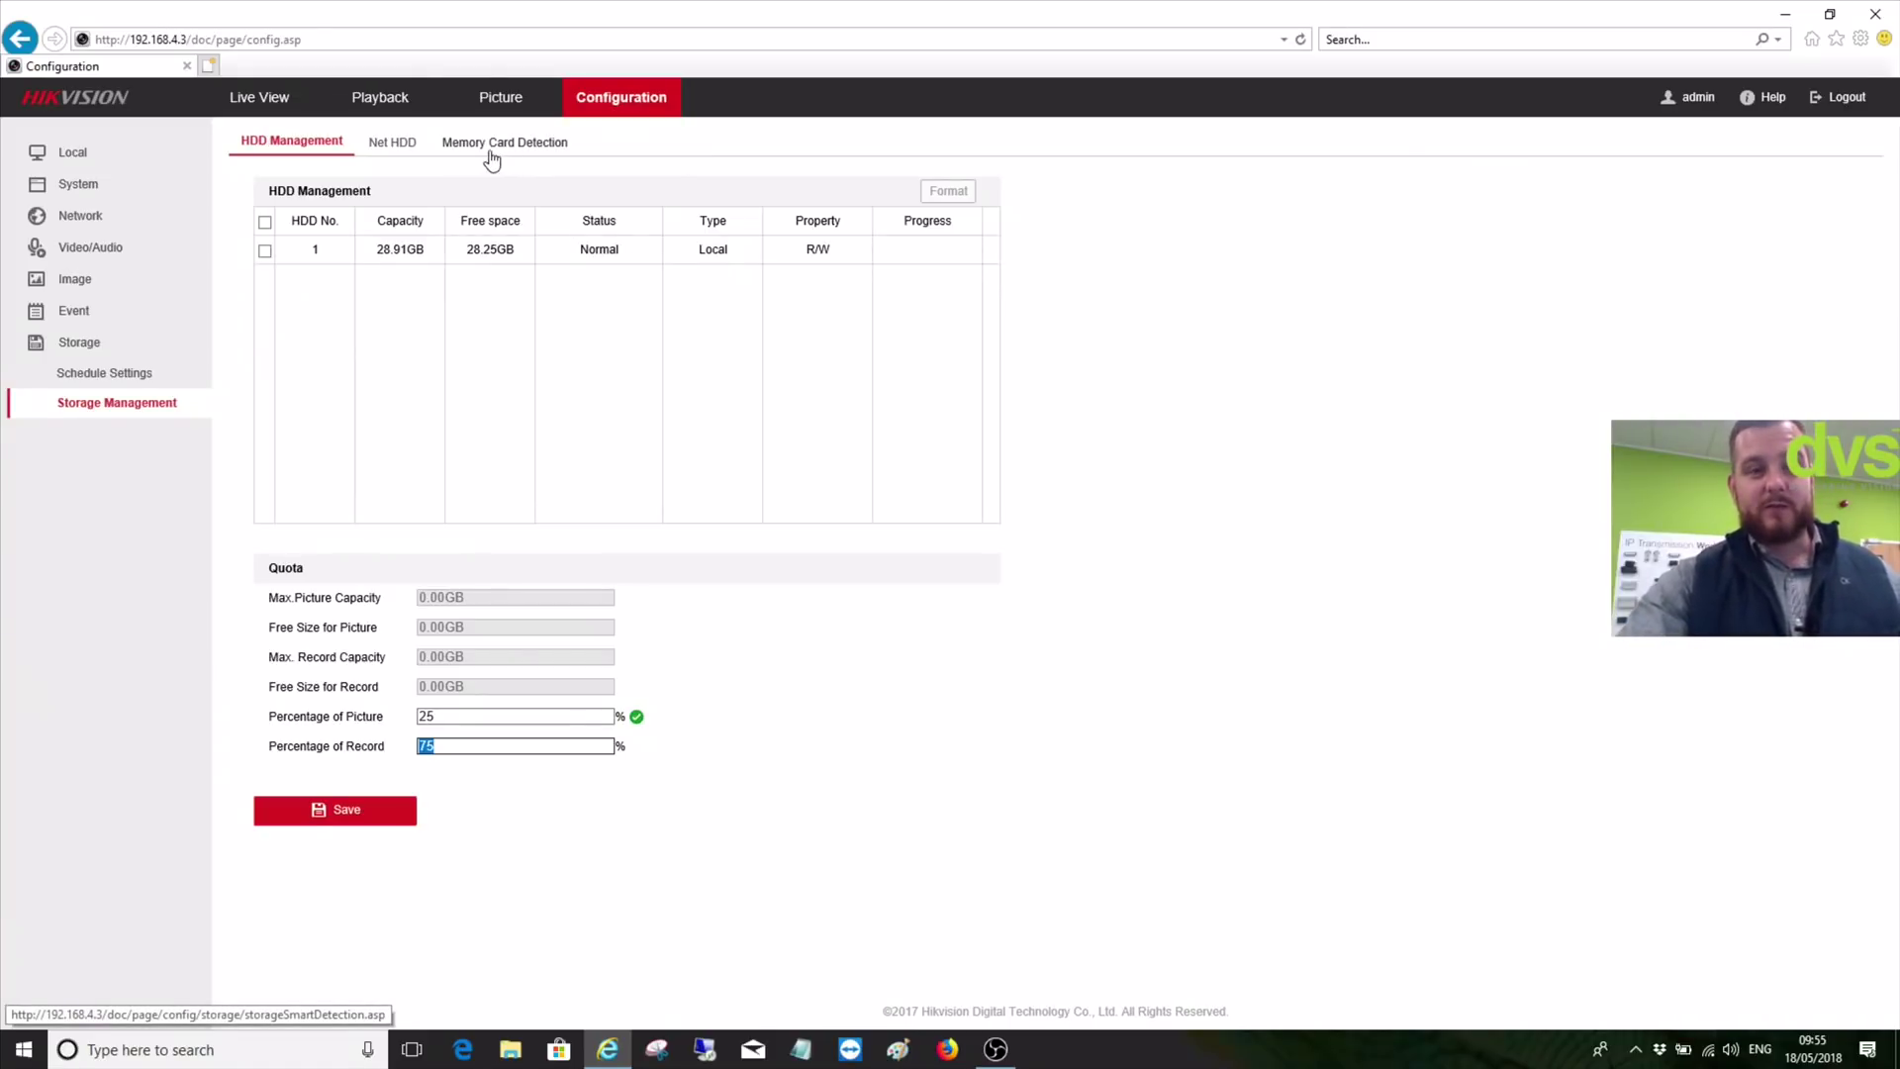
# Browse the Net HDD and Memory Card Detection pages, then return to HDD Management
pyautogui.click(406, 149)
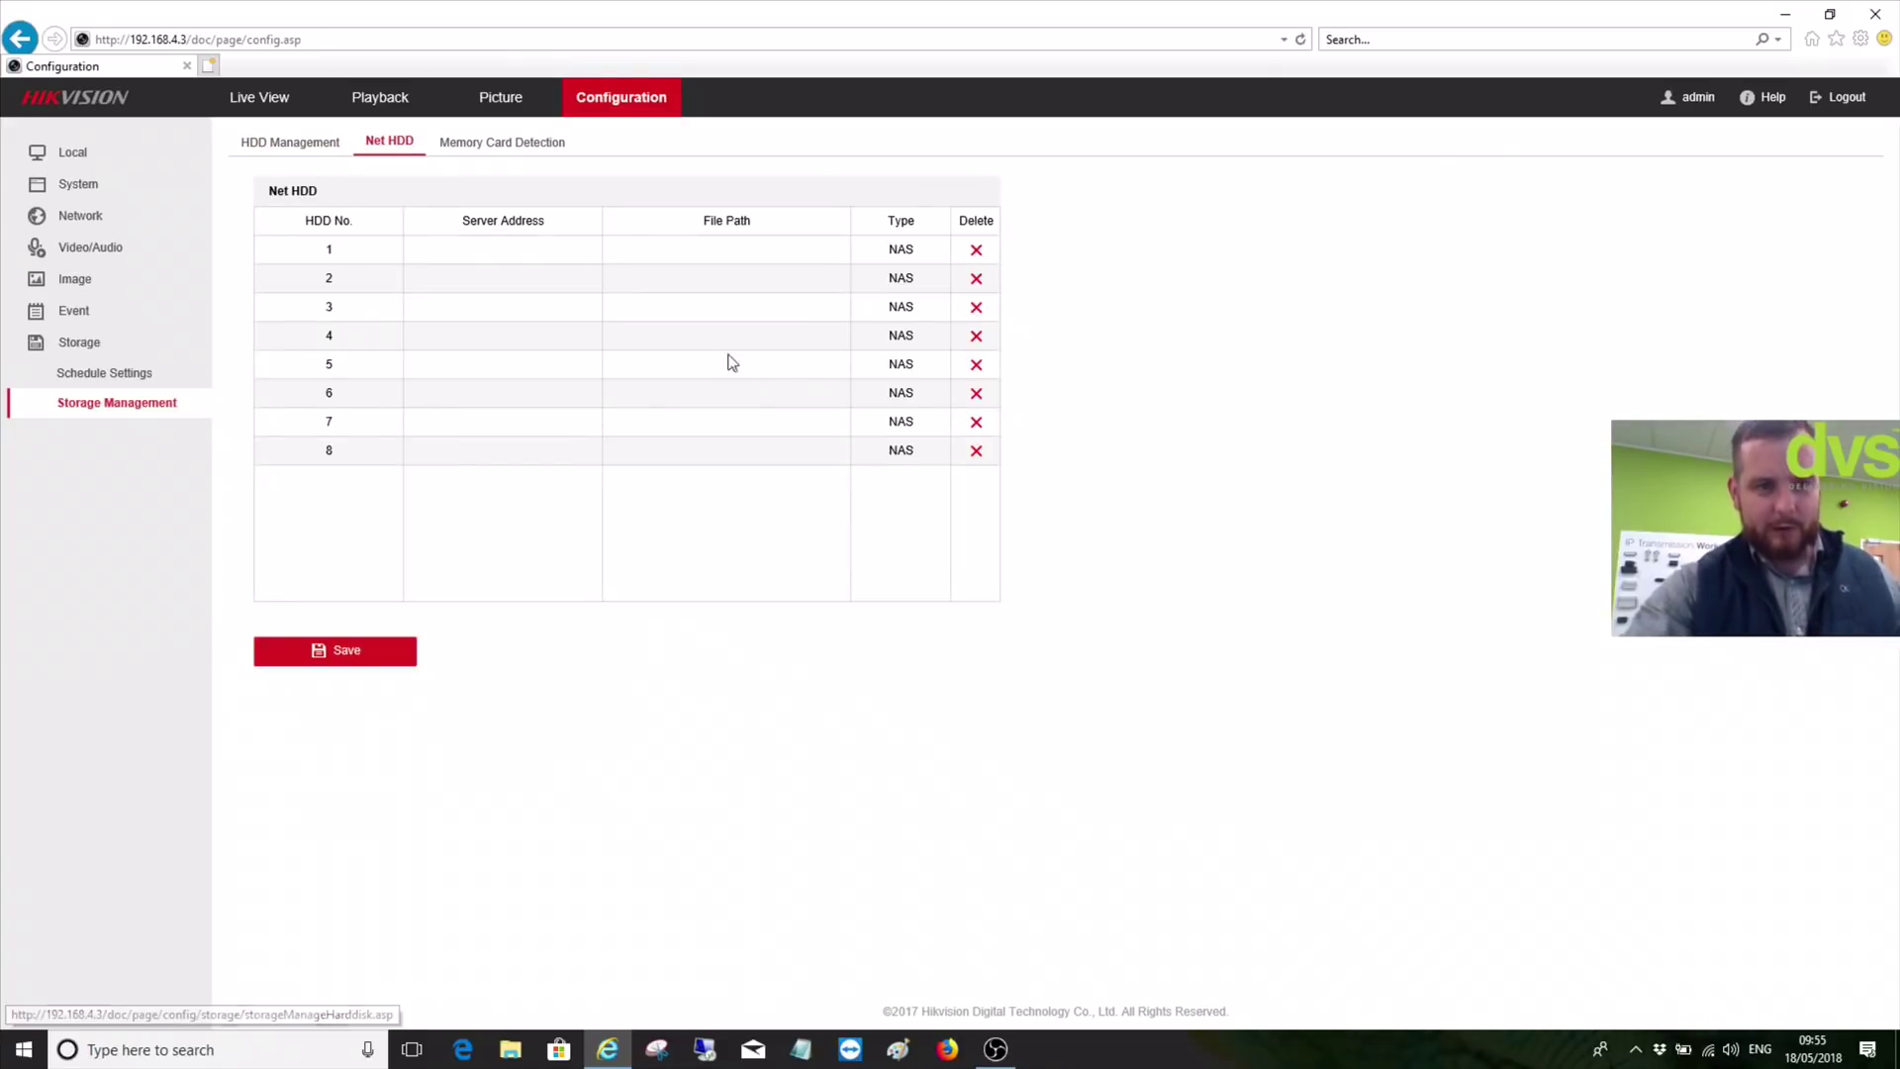
pyautogui.click(501, 149)
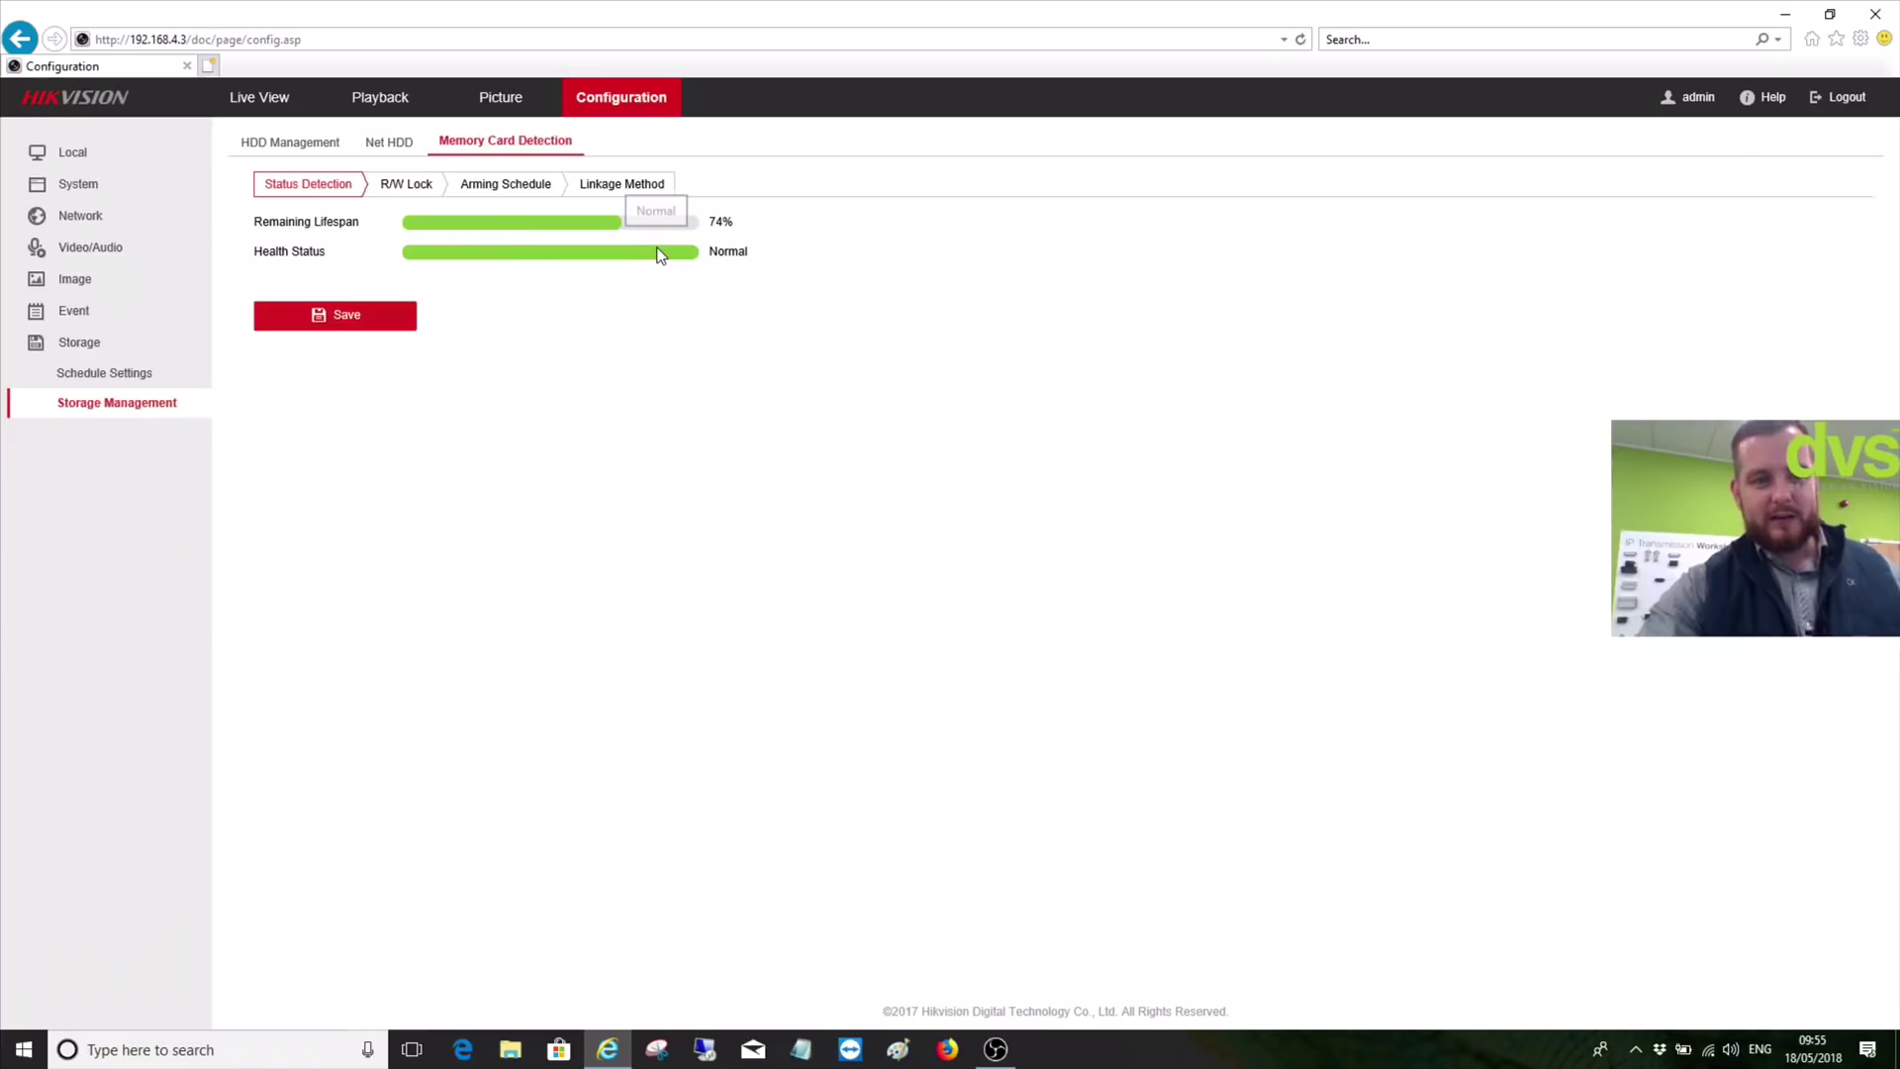
pyautogui.click(413, 189)
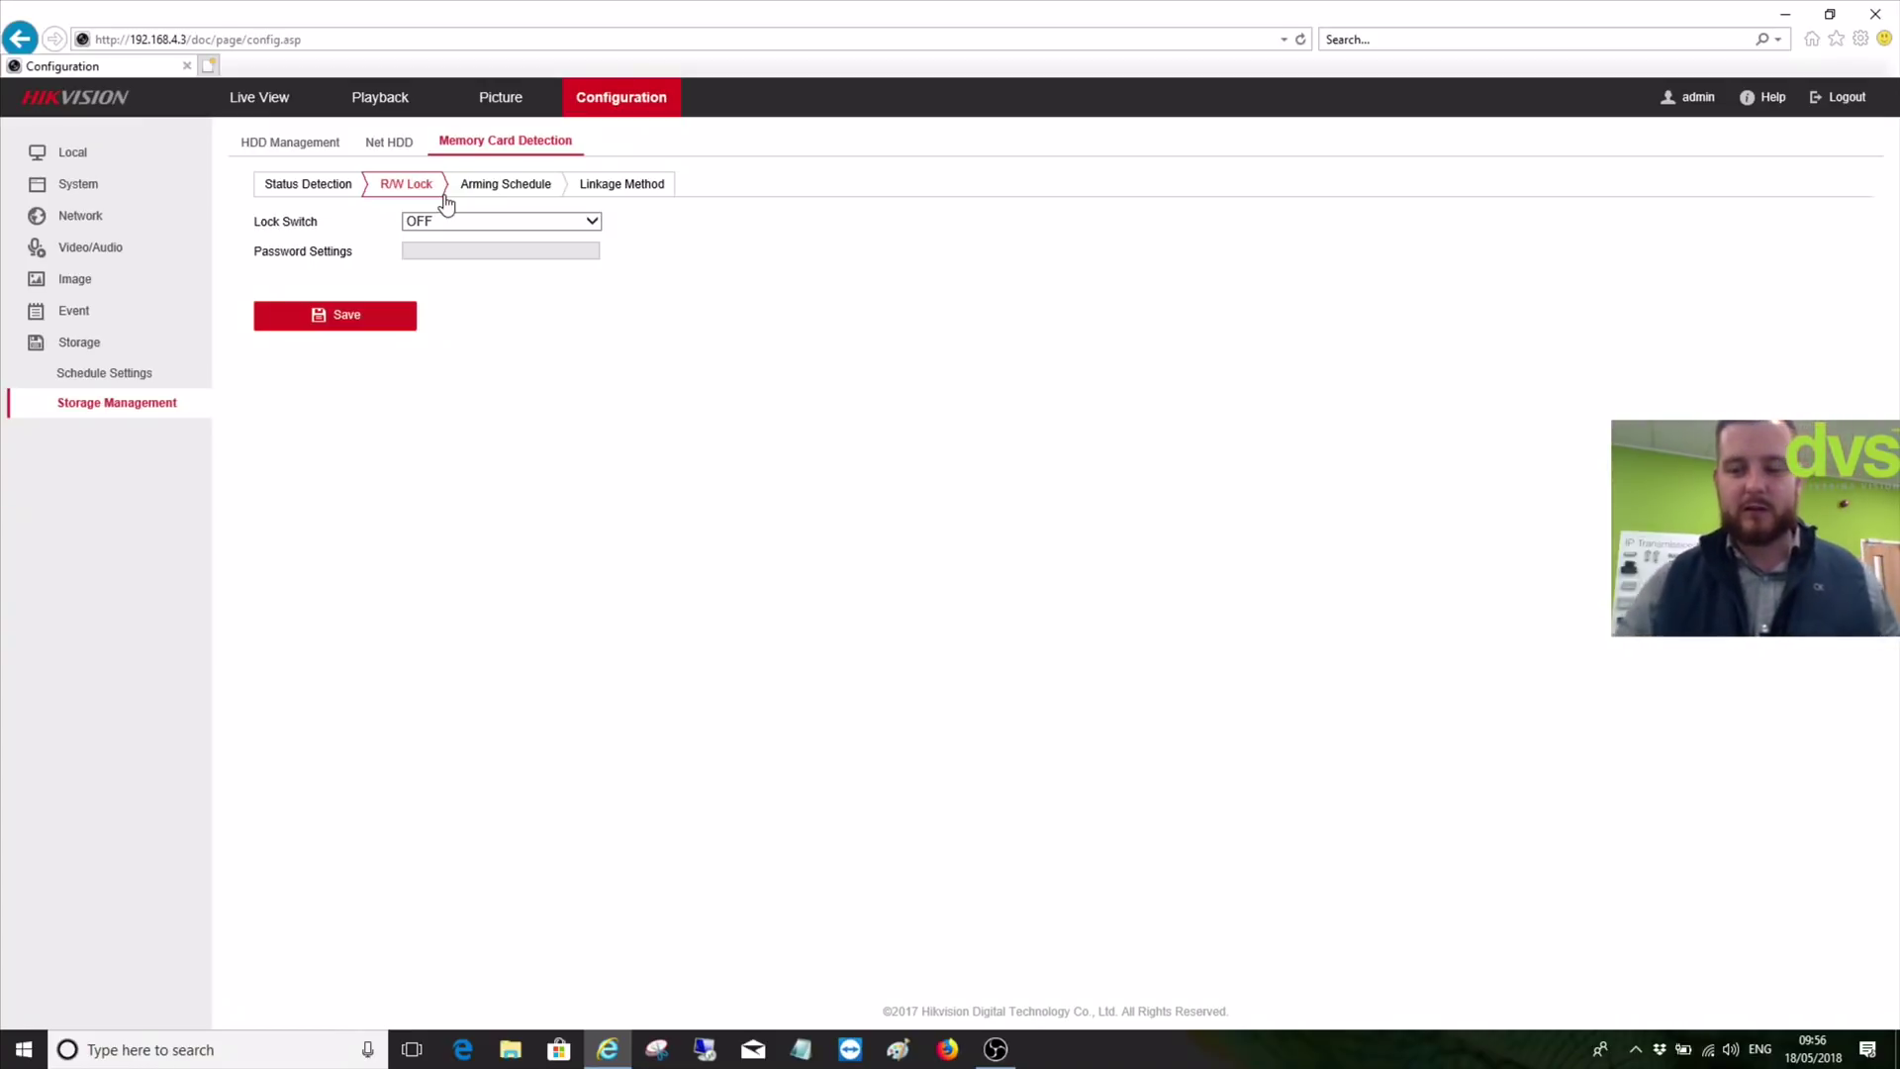
pyautogui.click(510, 185)
pyautogui.click(606, 184)
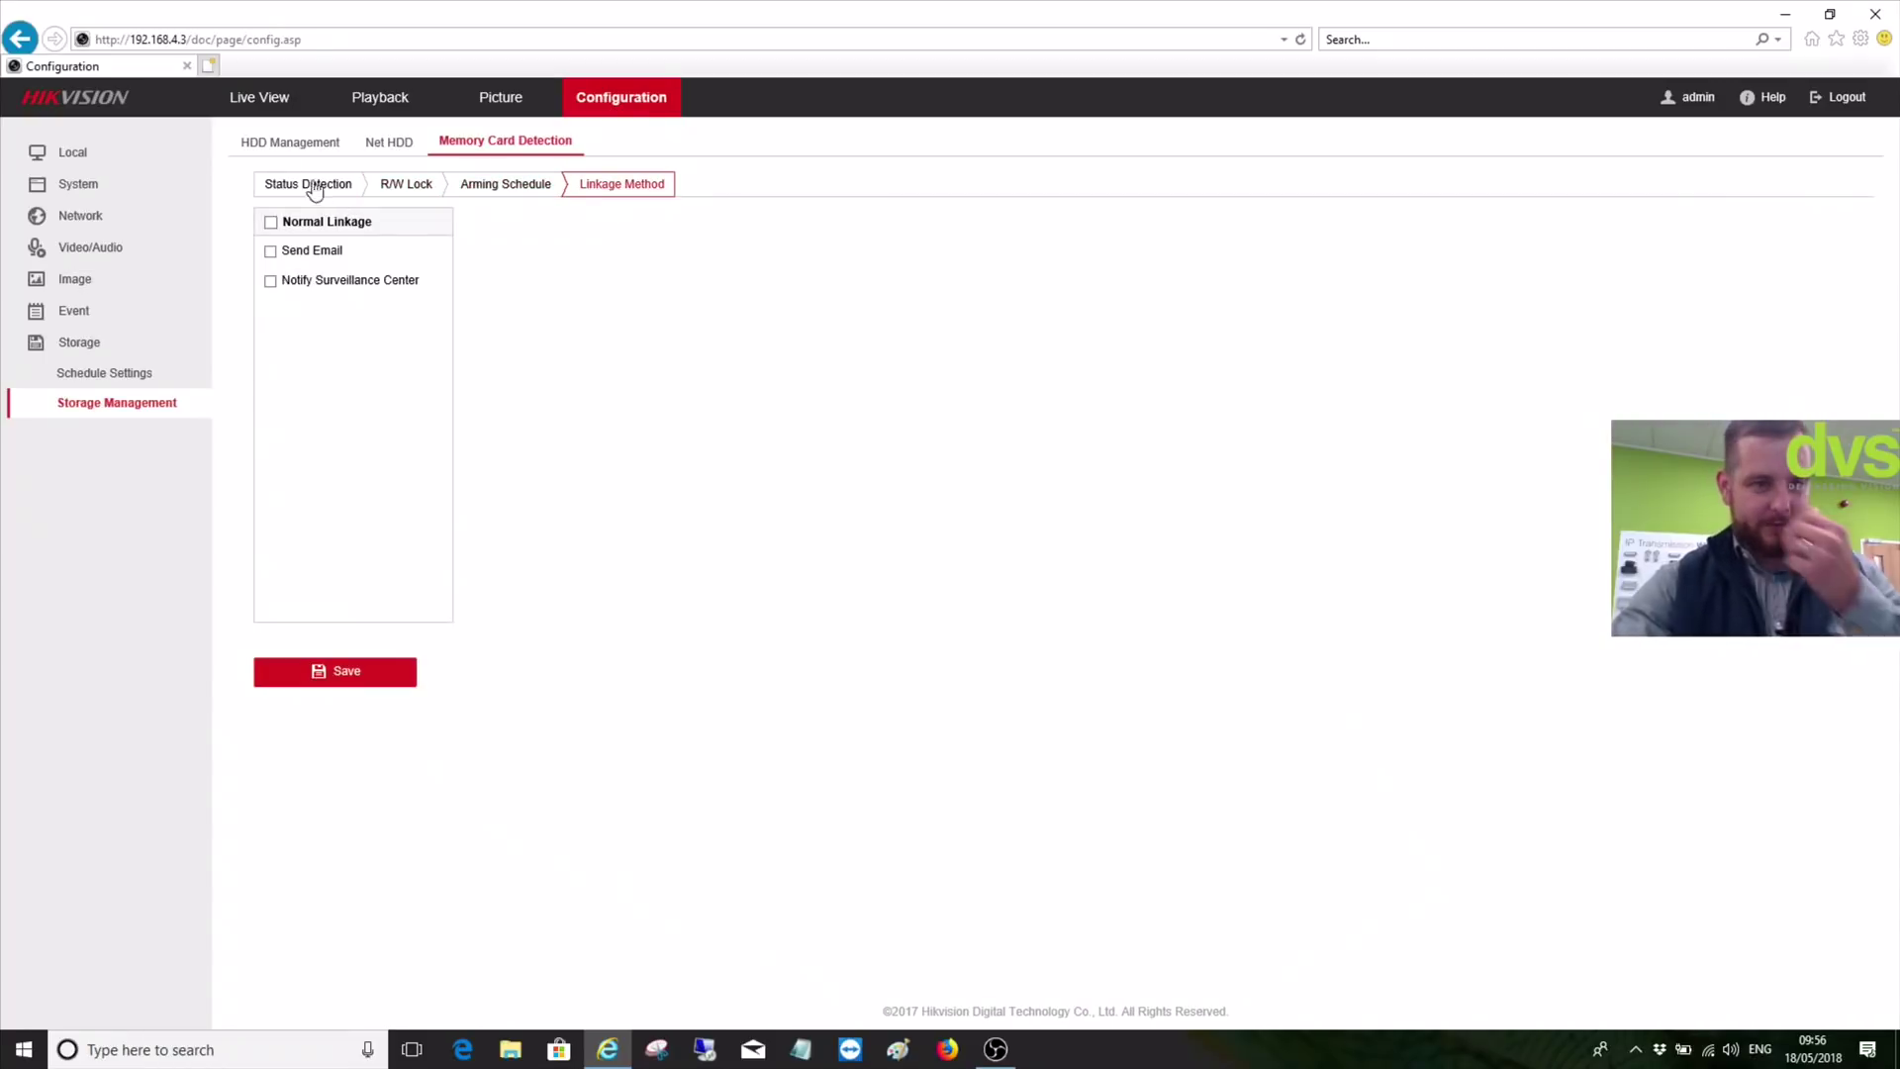
pyautogui.click(282, 142)
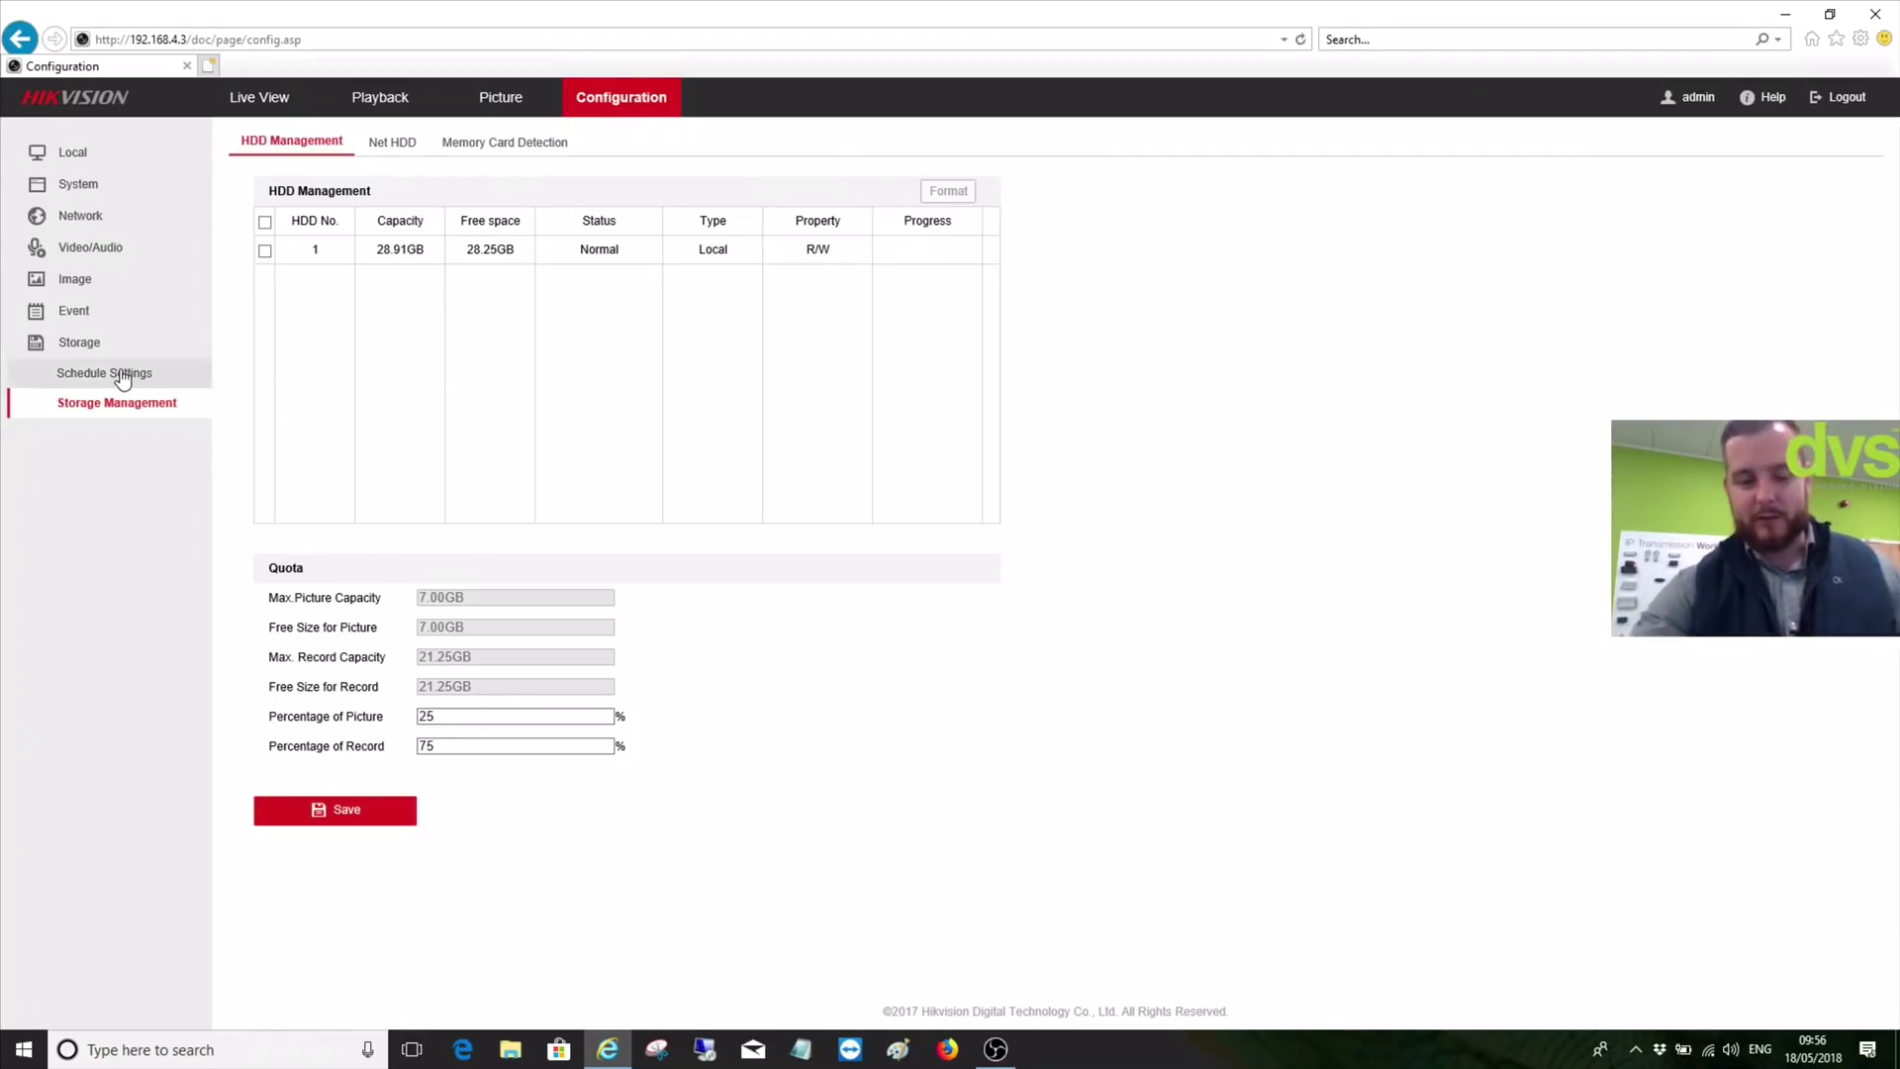
pyautogui.click(79, 380)
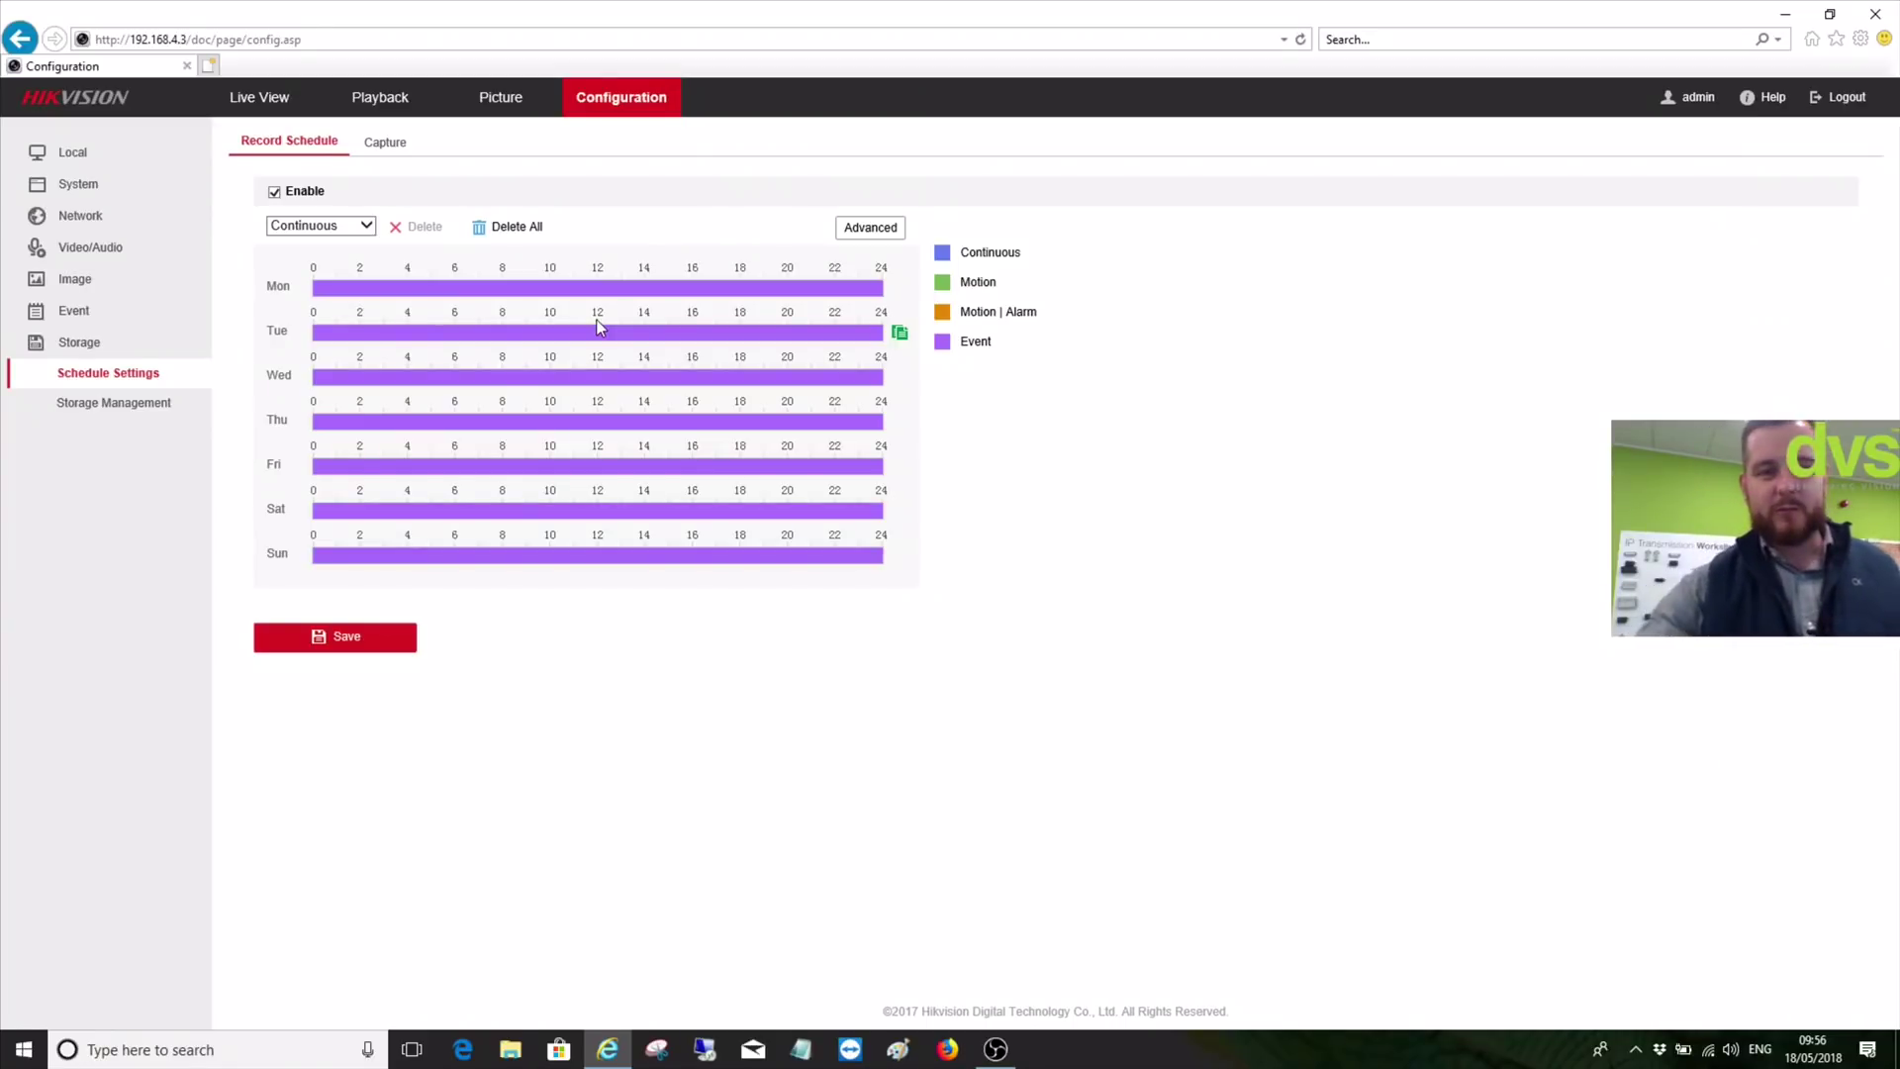
pyautogui.click(535, 227)
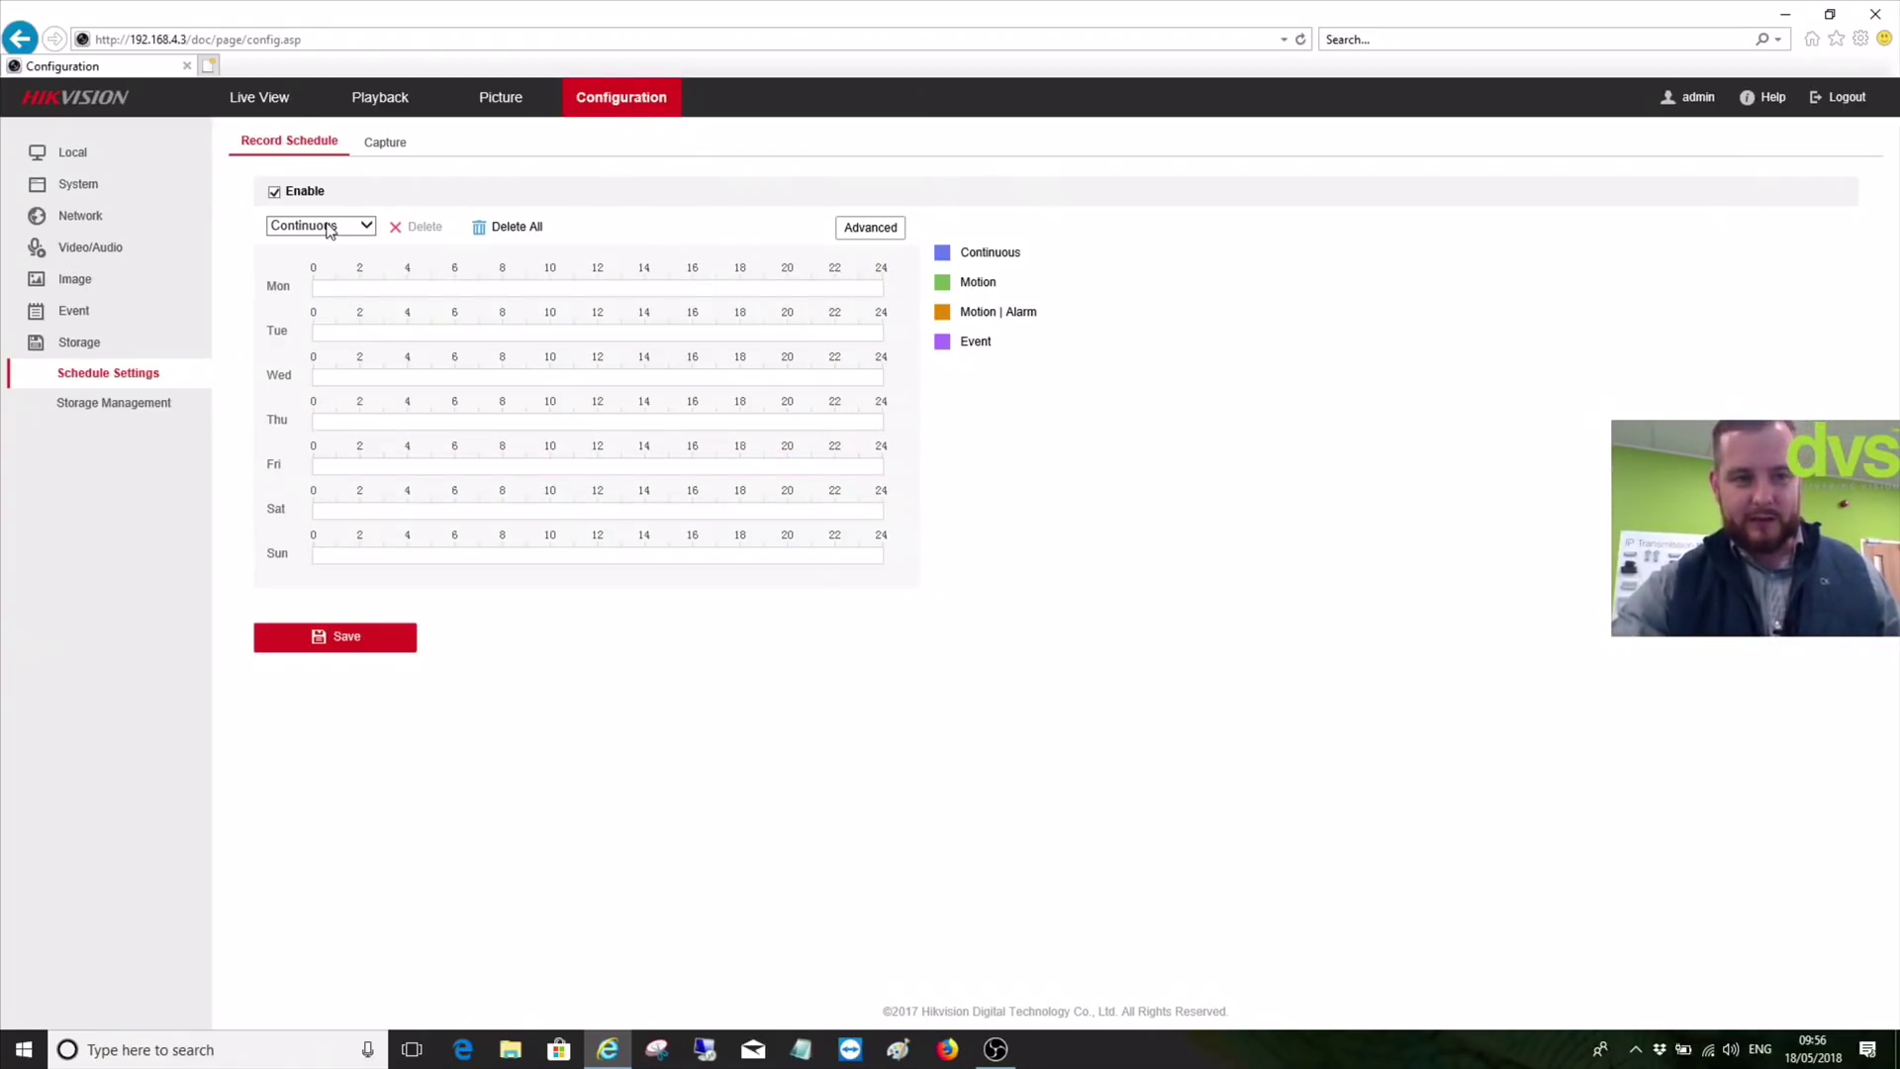
pyautogui.click(330, 226)
pyautogui.click(315, 241)
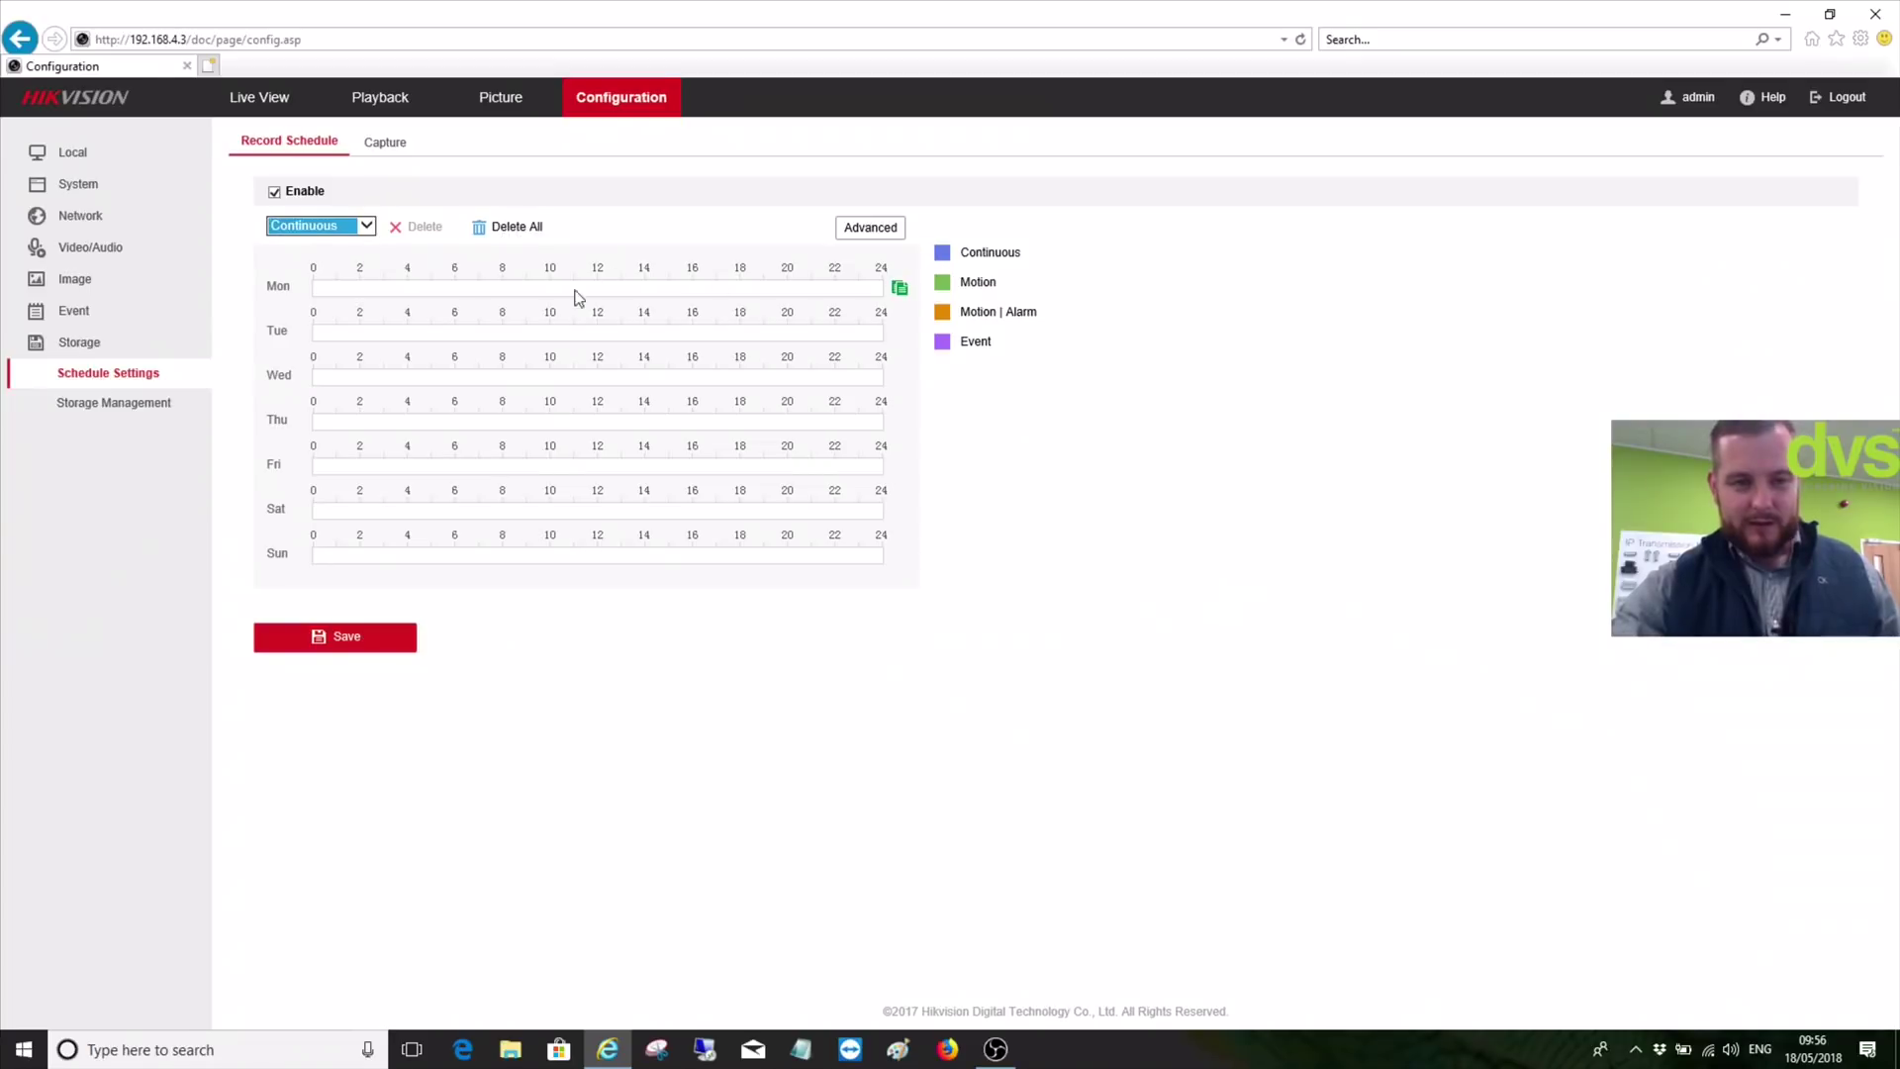
pyautogui.moveTo(456, 288); pyautogui.dragTo(741, 294)
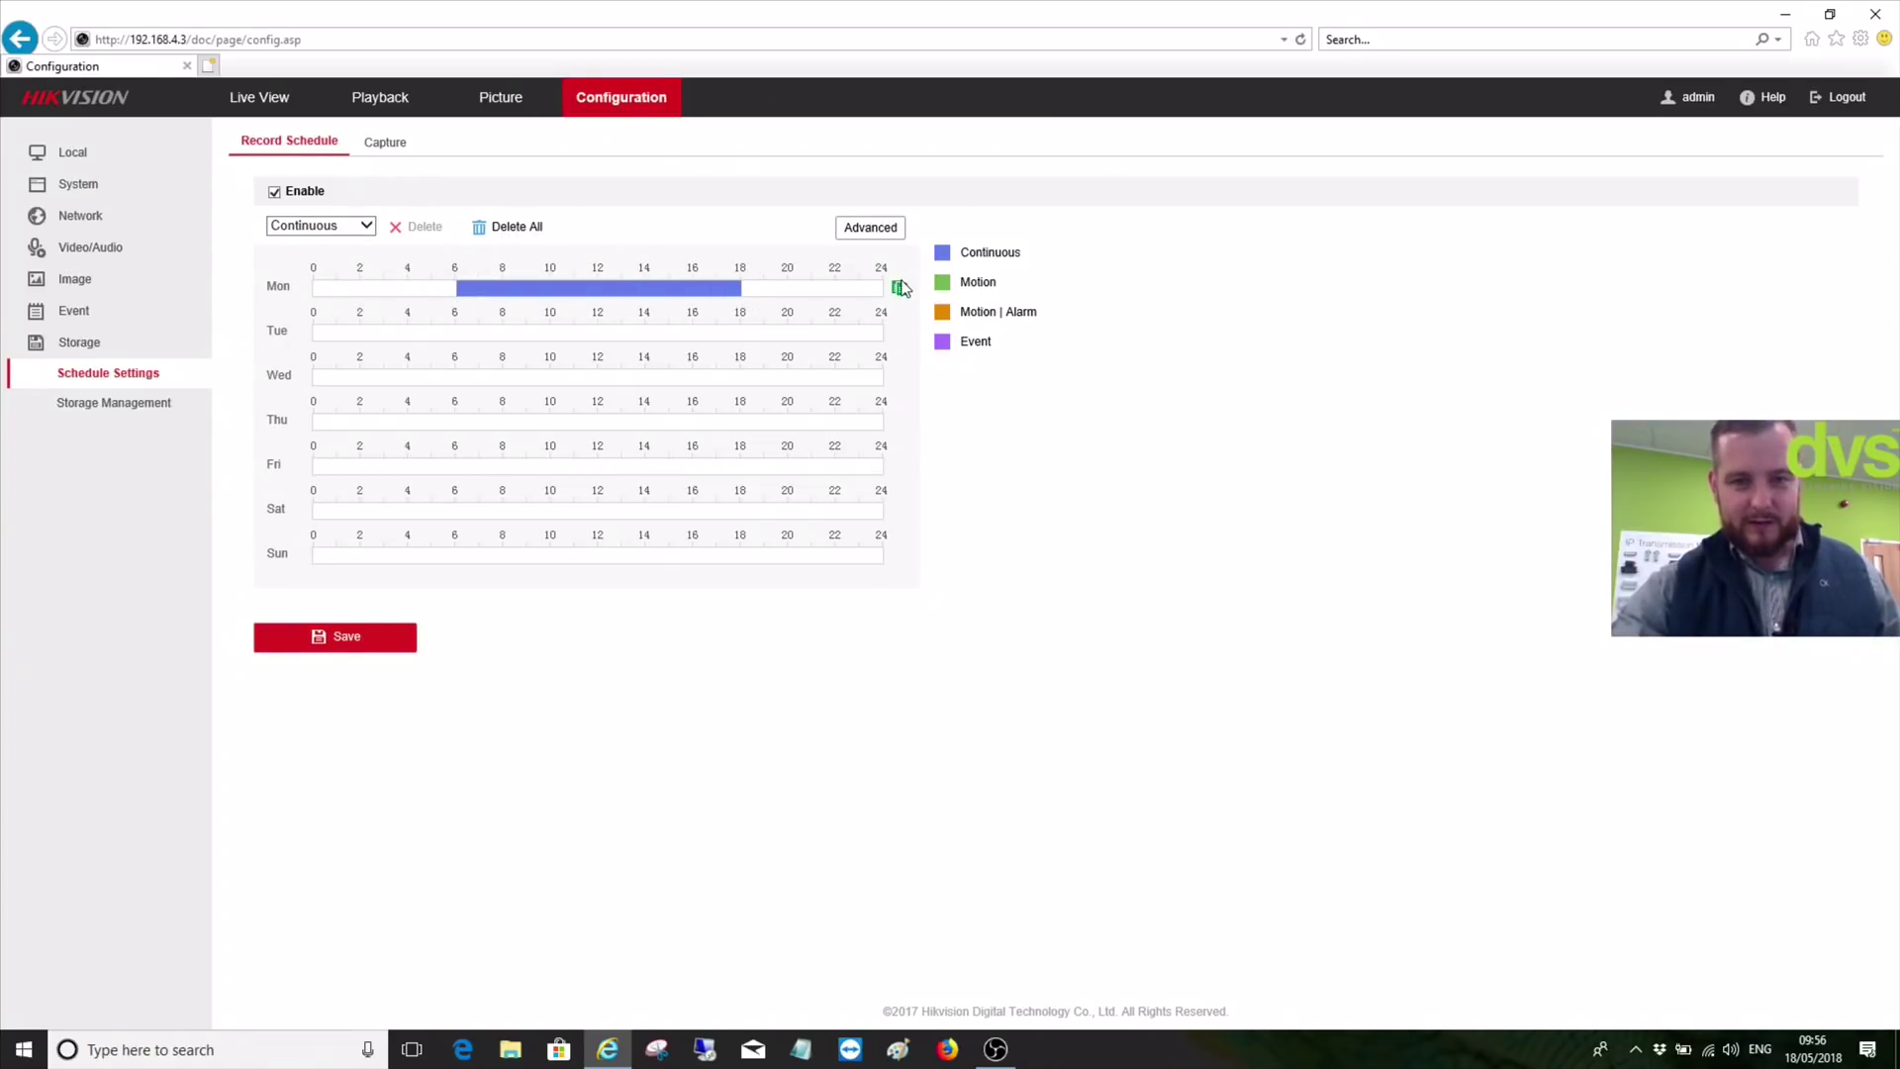
pyautogui.click(900, 288)
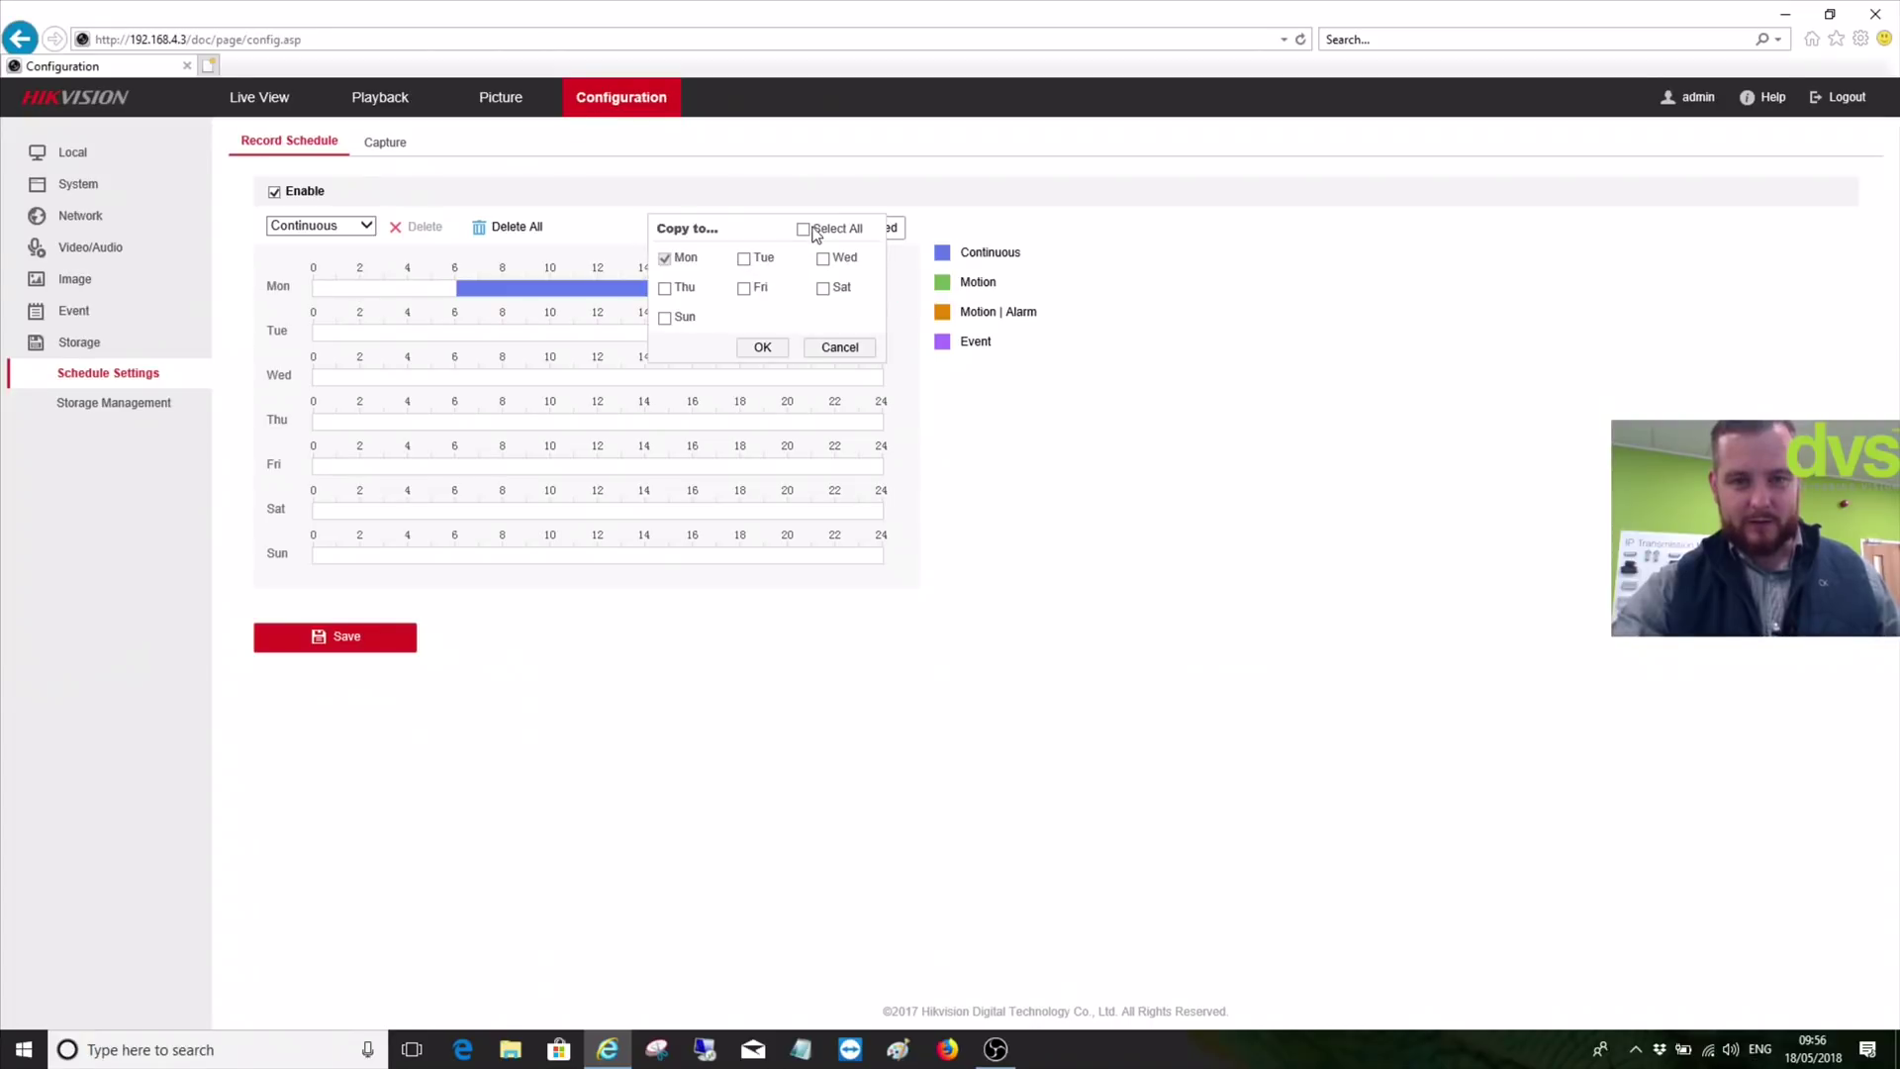
pyautogui.click(804, 229)
pyautogui.click(764, 348)
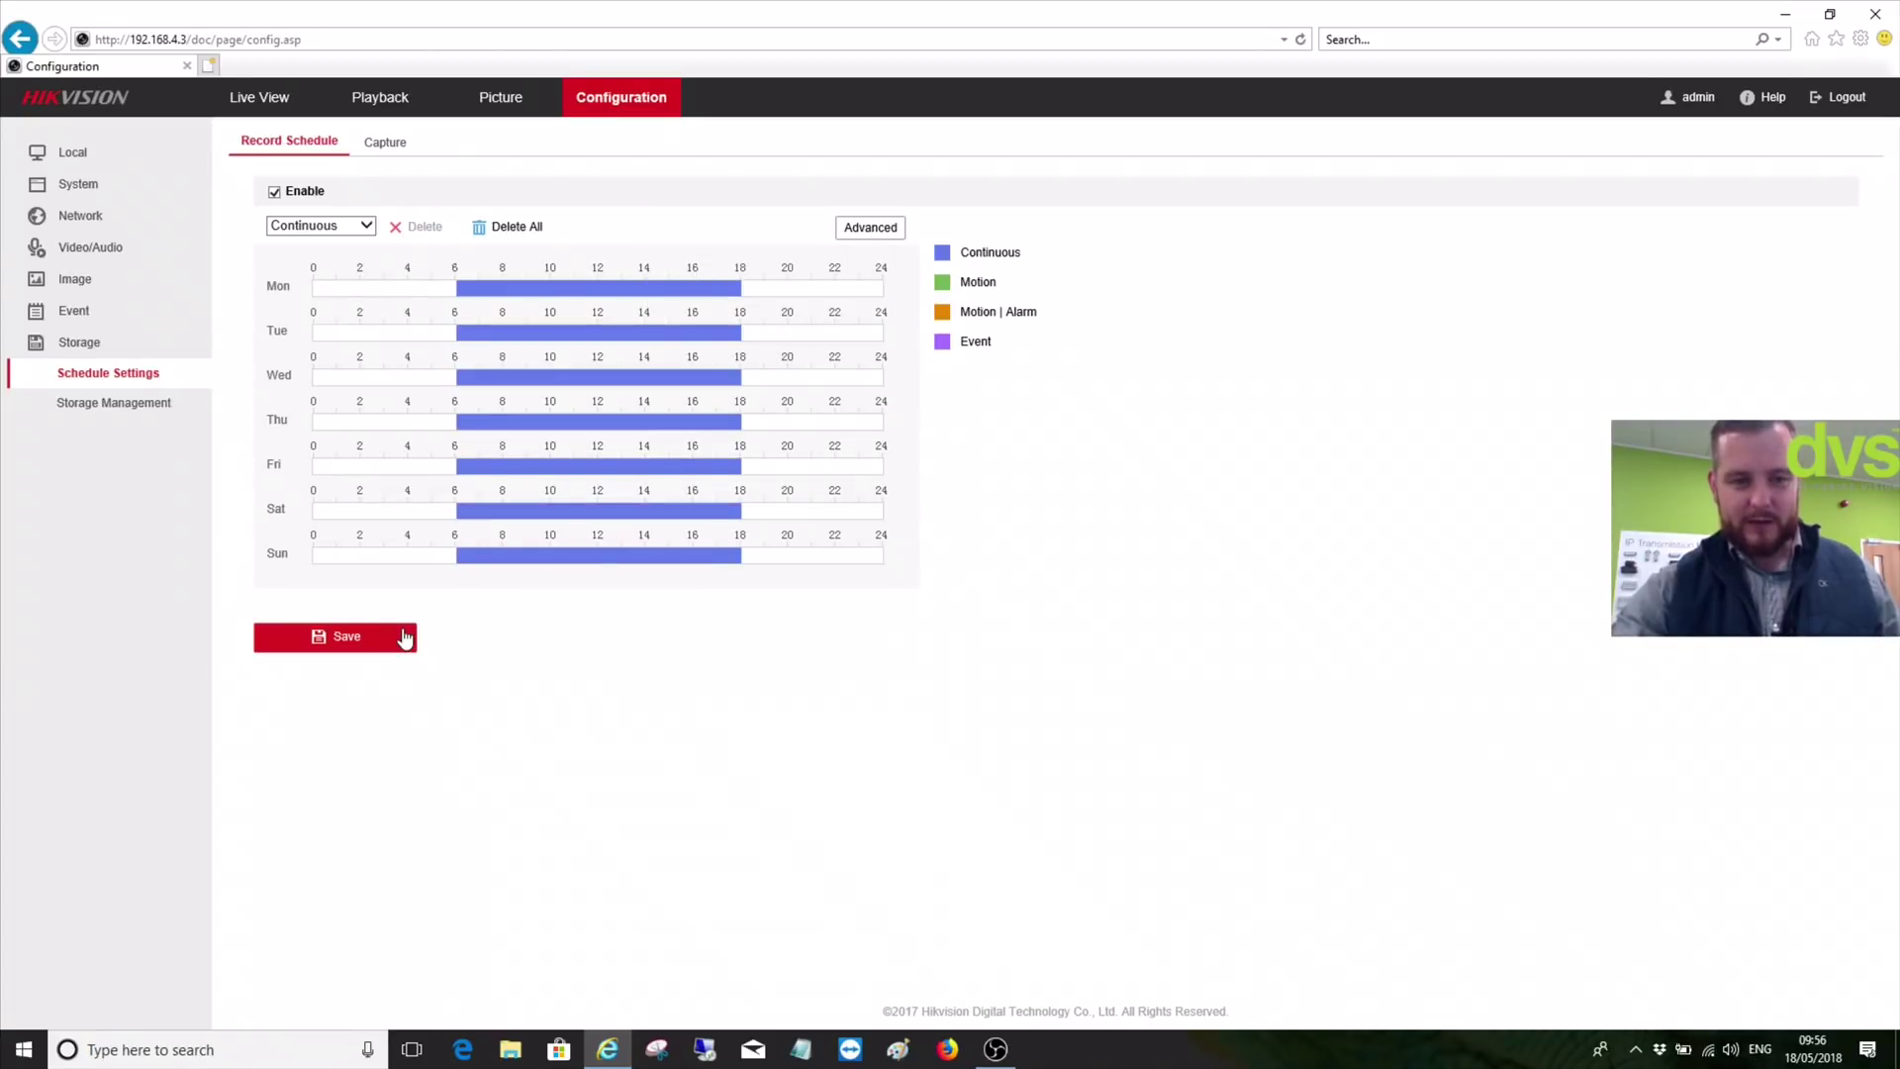
pyautogui.click(402, 638)
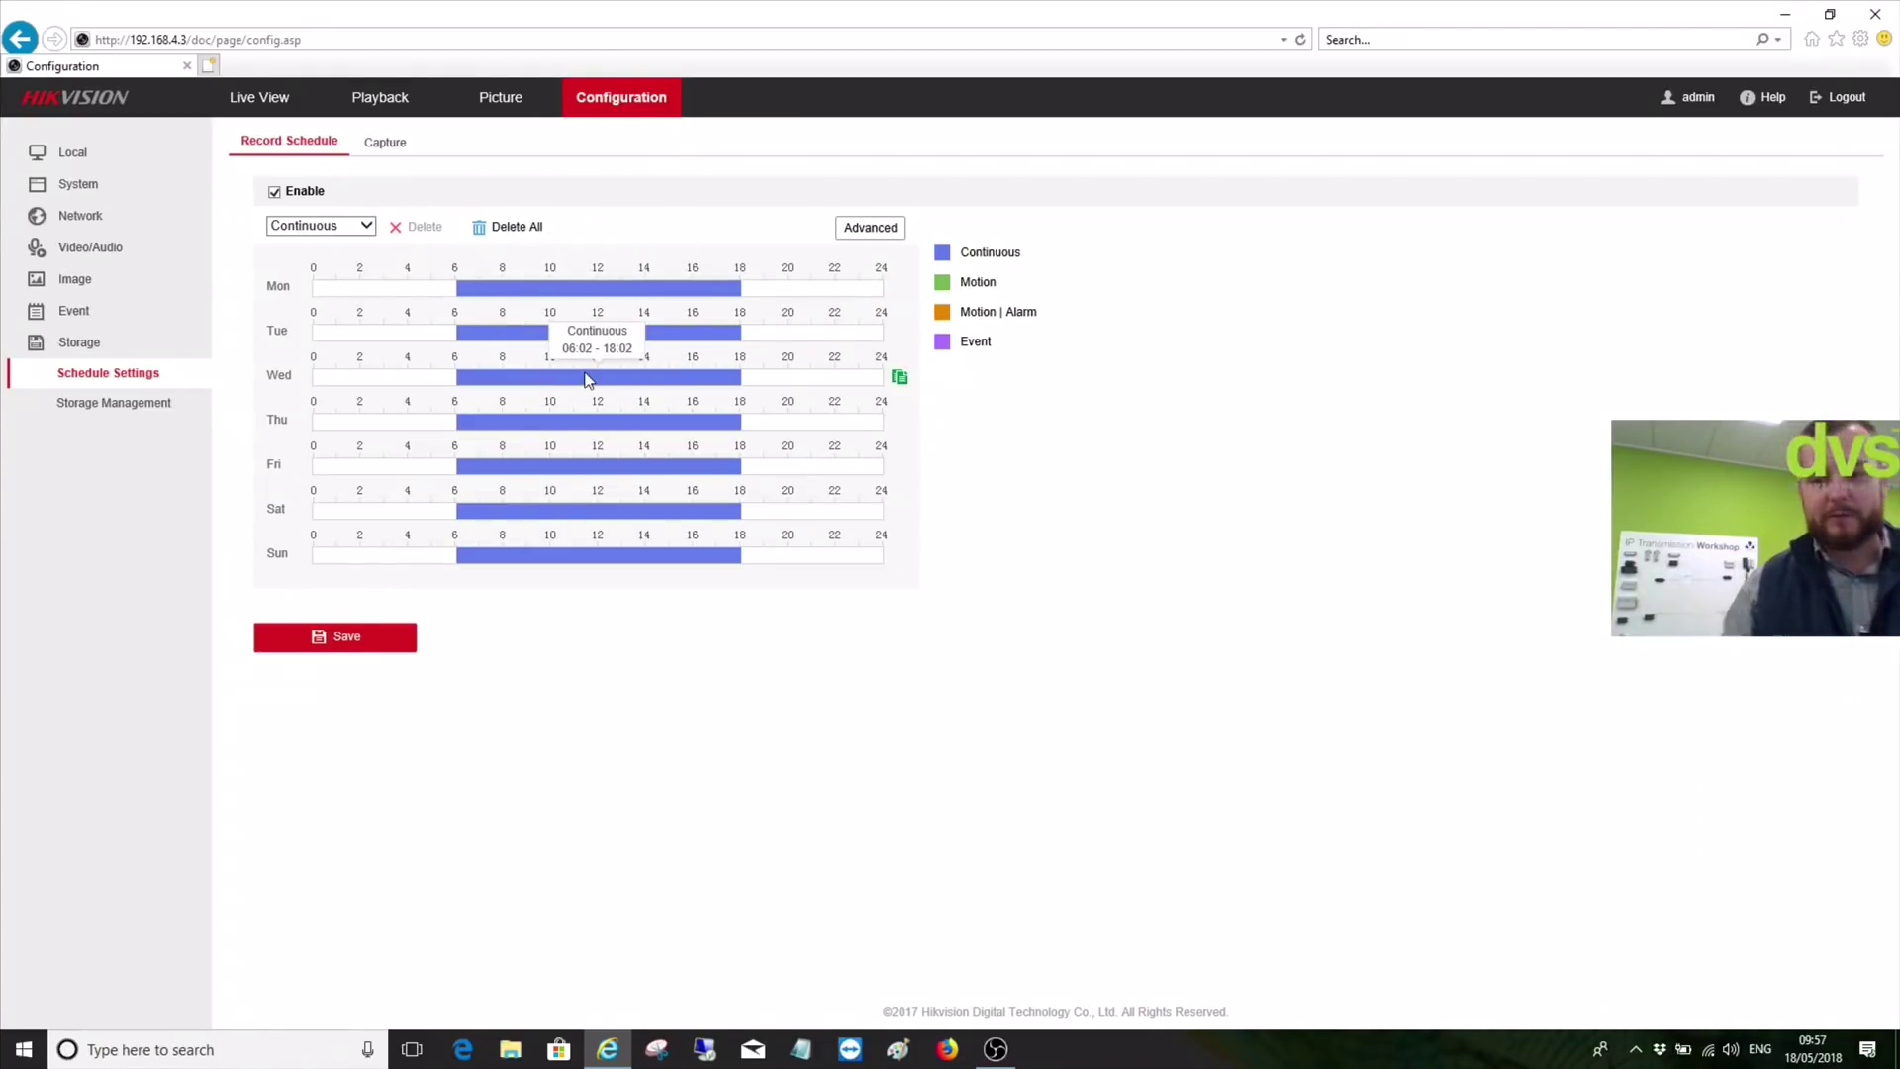
pyautogui.moveTo(550, 332); pyautogui.dragTo(643, 333)
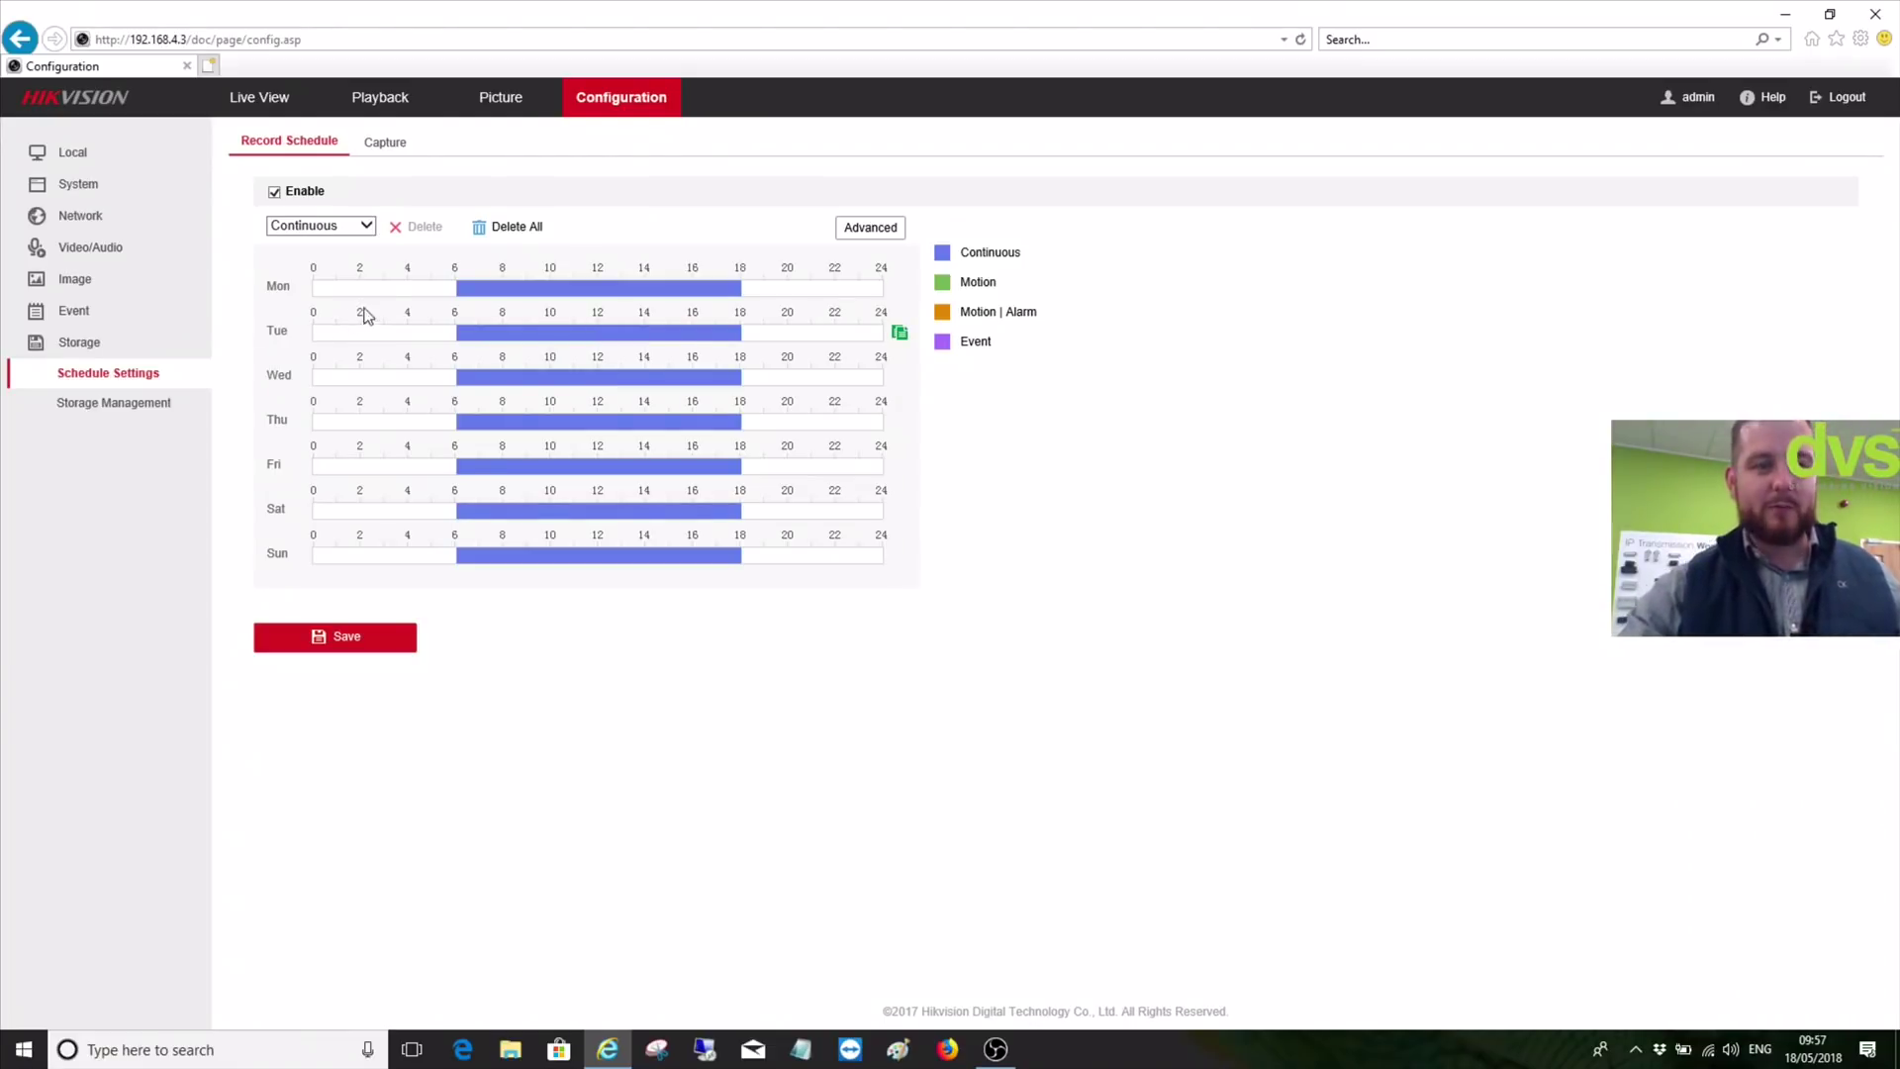
pyautogui.click(373, 229)
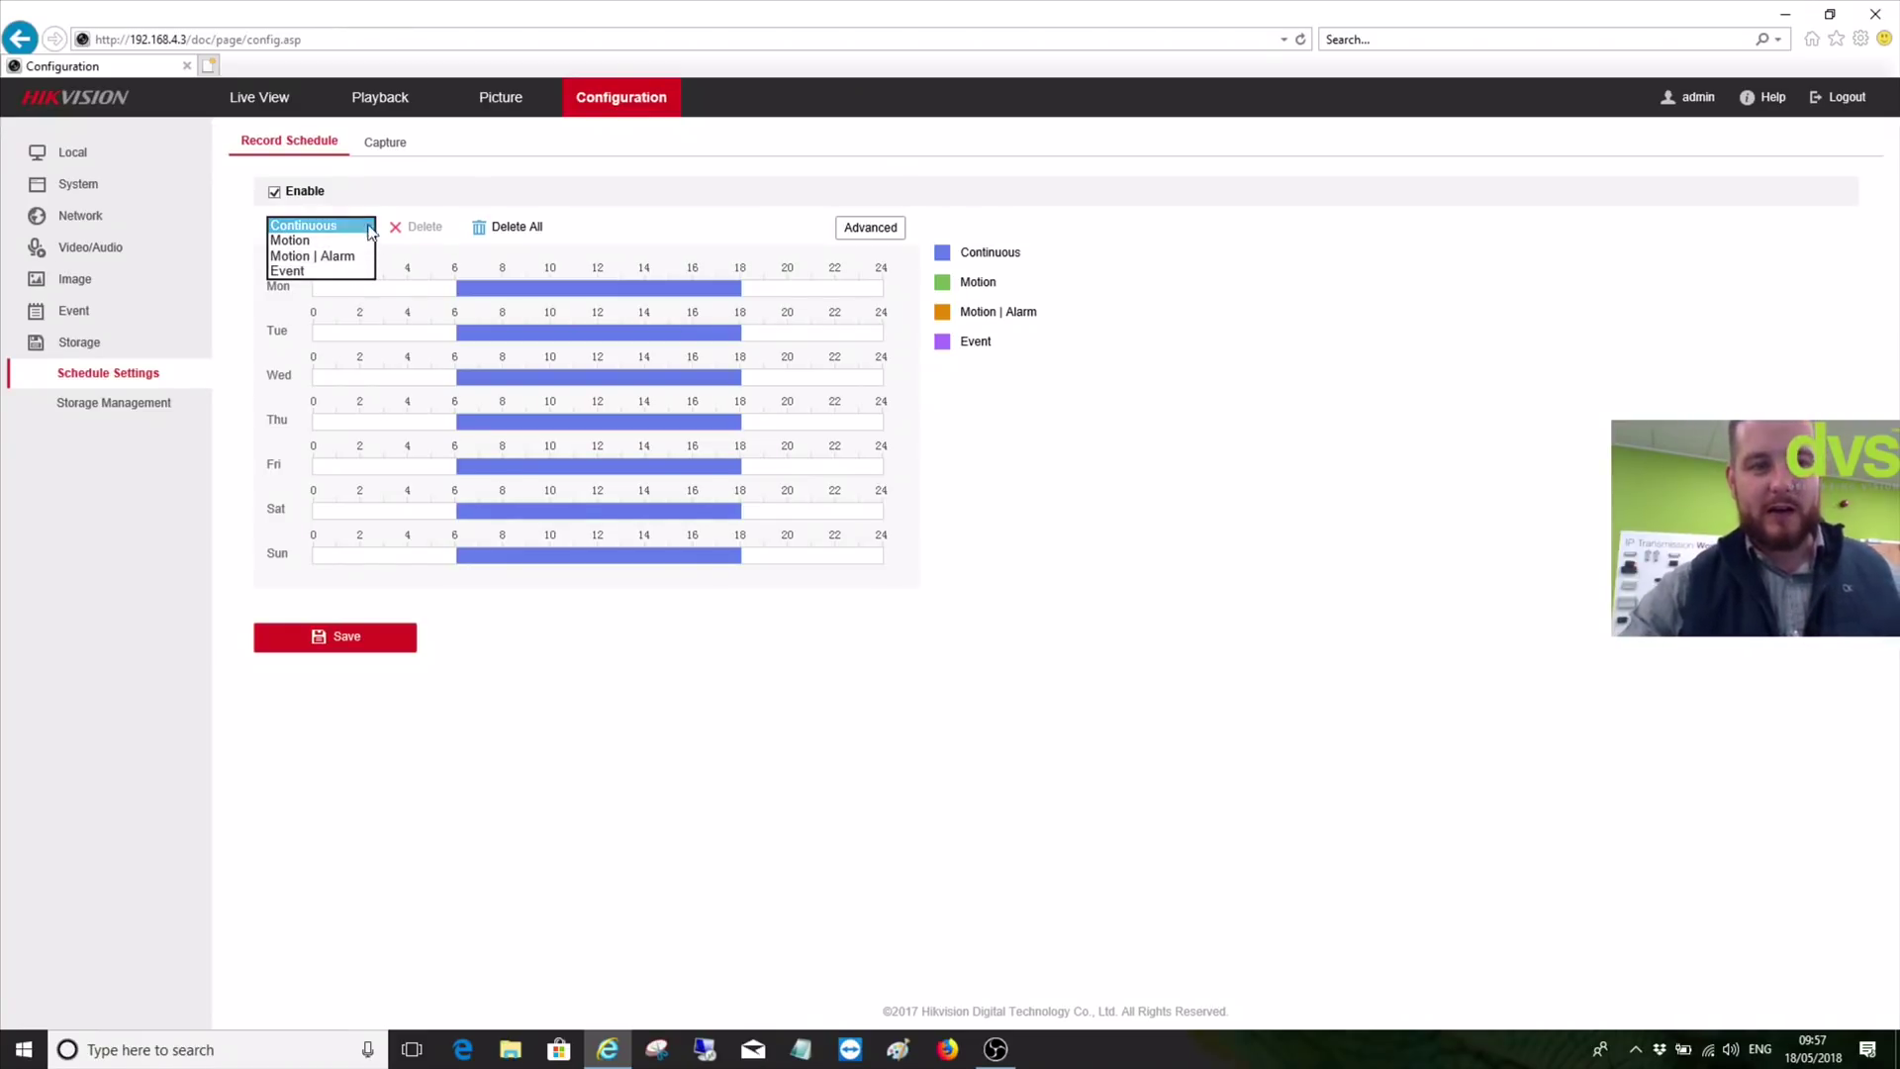
pyautogui.click(440, 208)
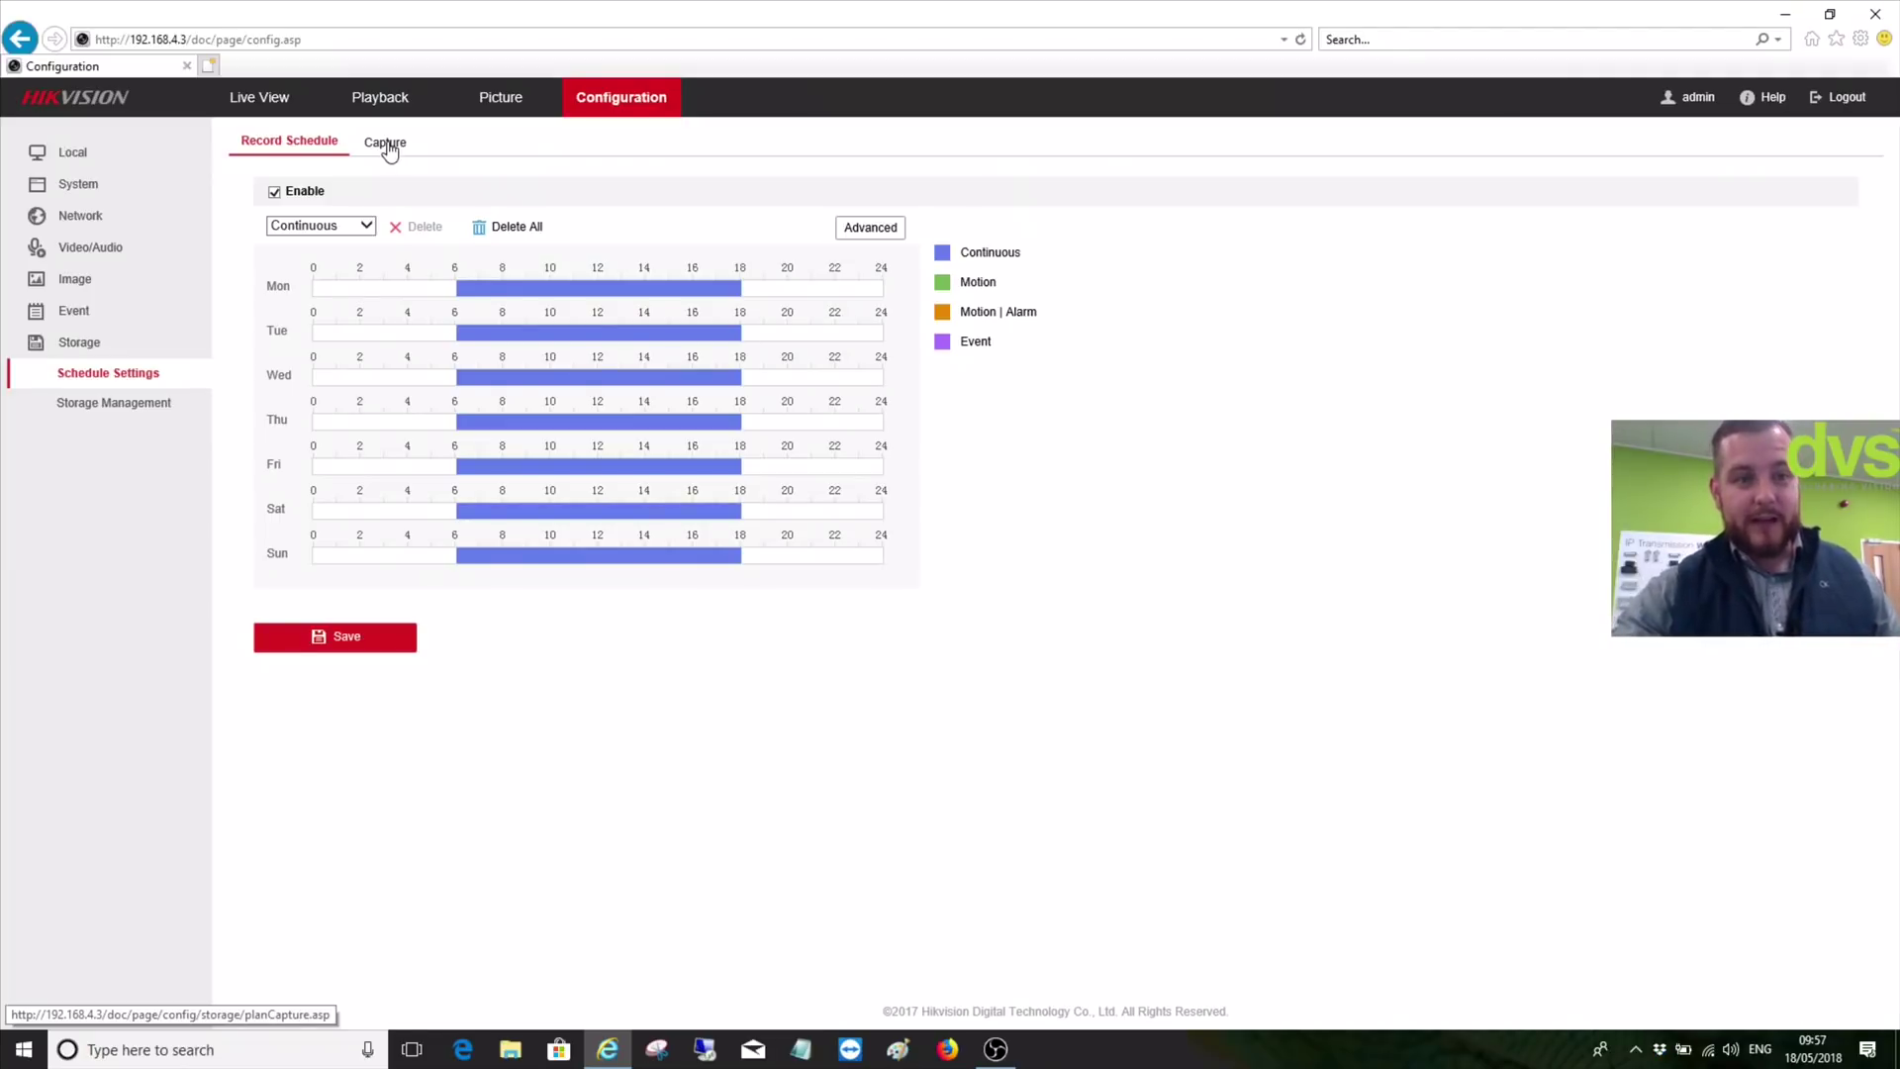
# Replace the all-day capture schedule with Continuous 06:00–18:00 on every day and save
pyautogui.click(386, 145)
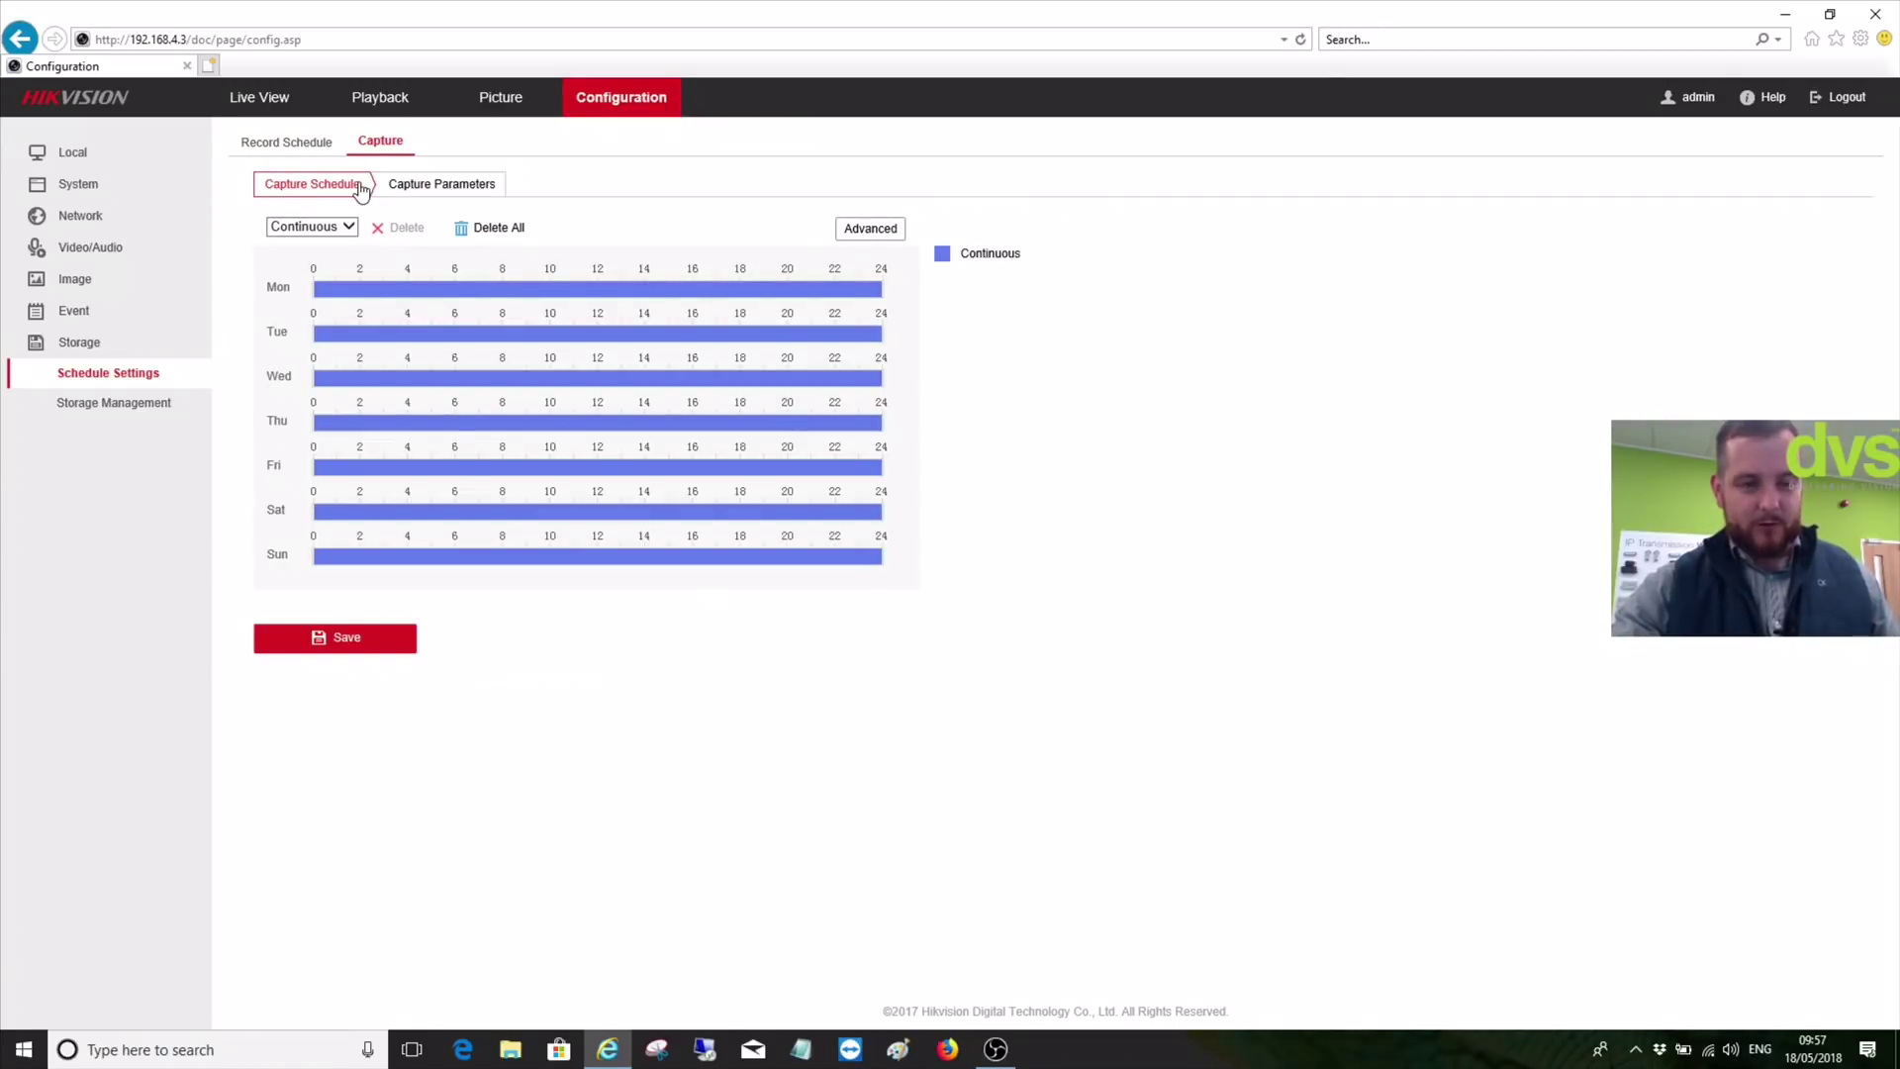
pyautogui.click(480, 230)
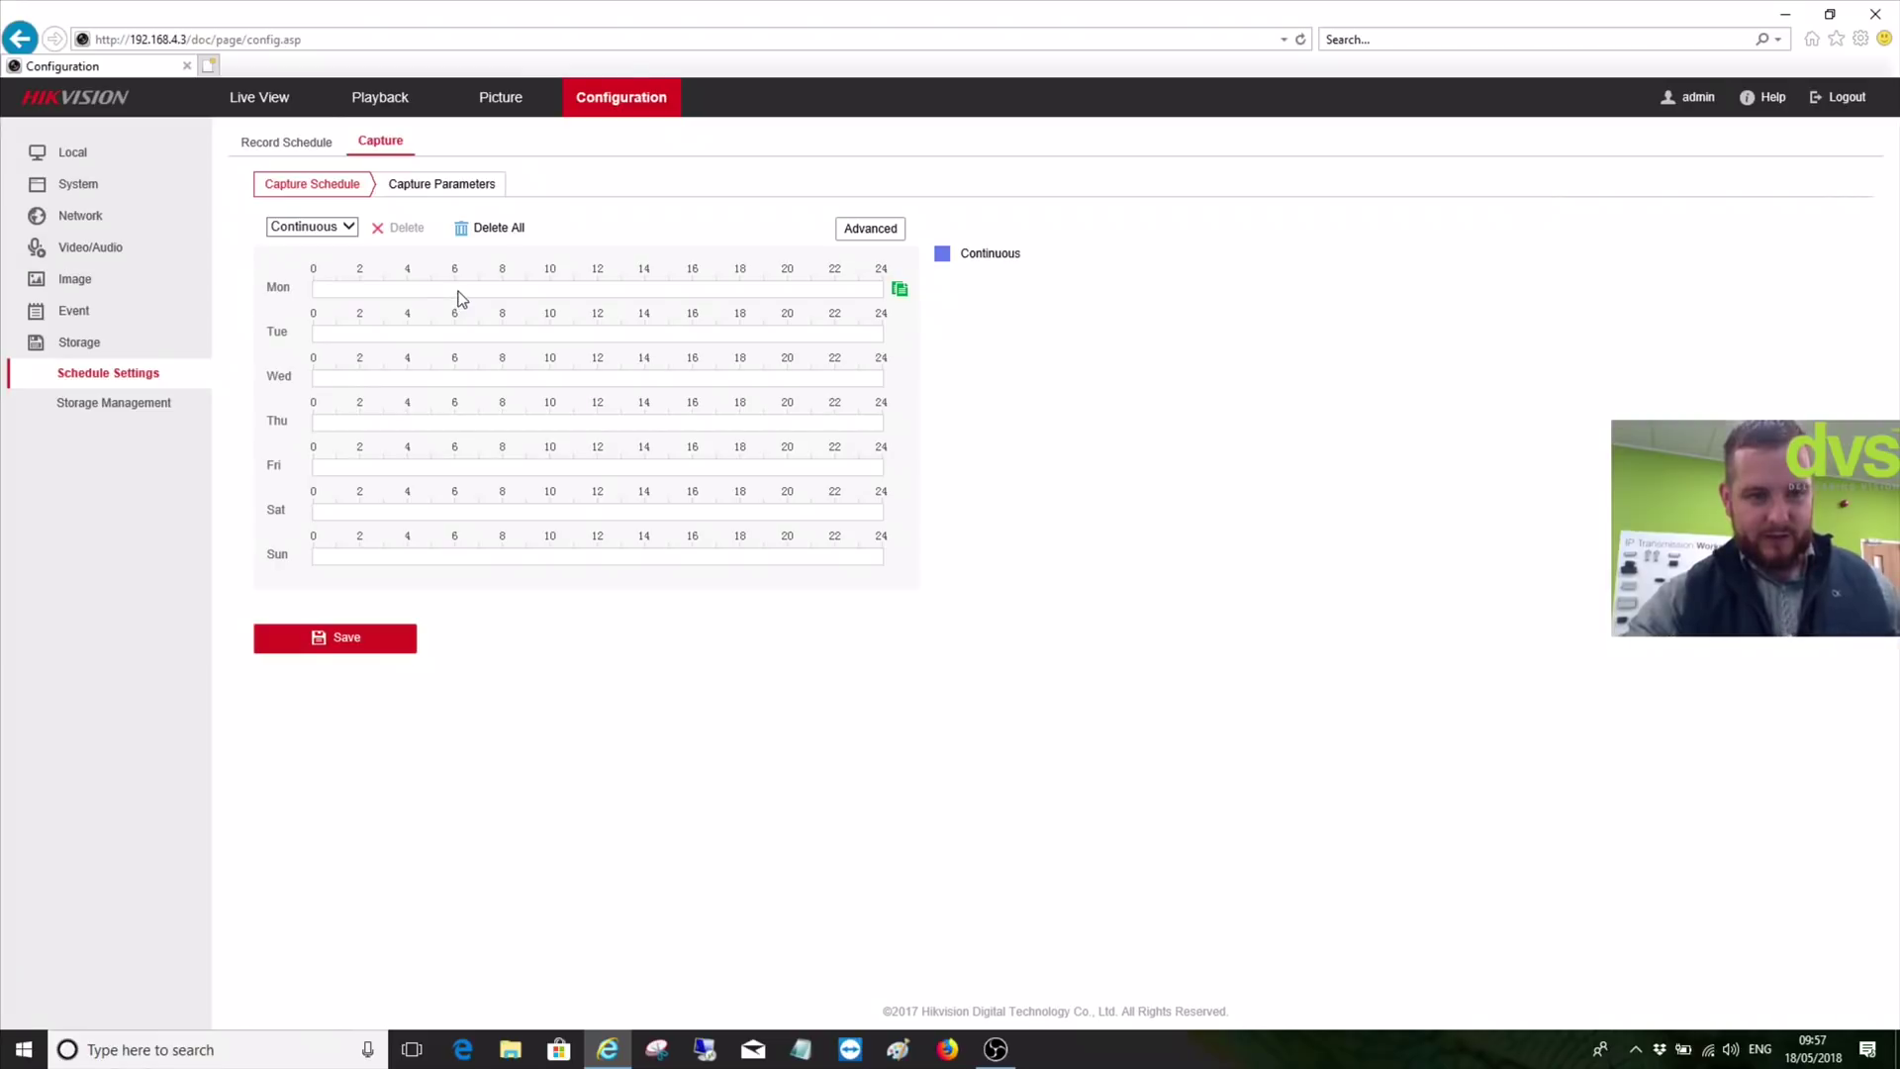
pyautogui.moveTo(457, 294); pyautogui.dragTo(741, 293)
pyautogui.click(900, 289)
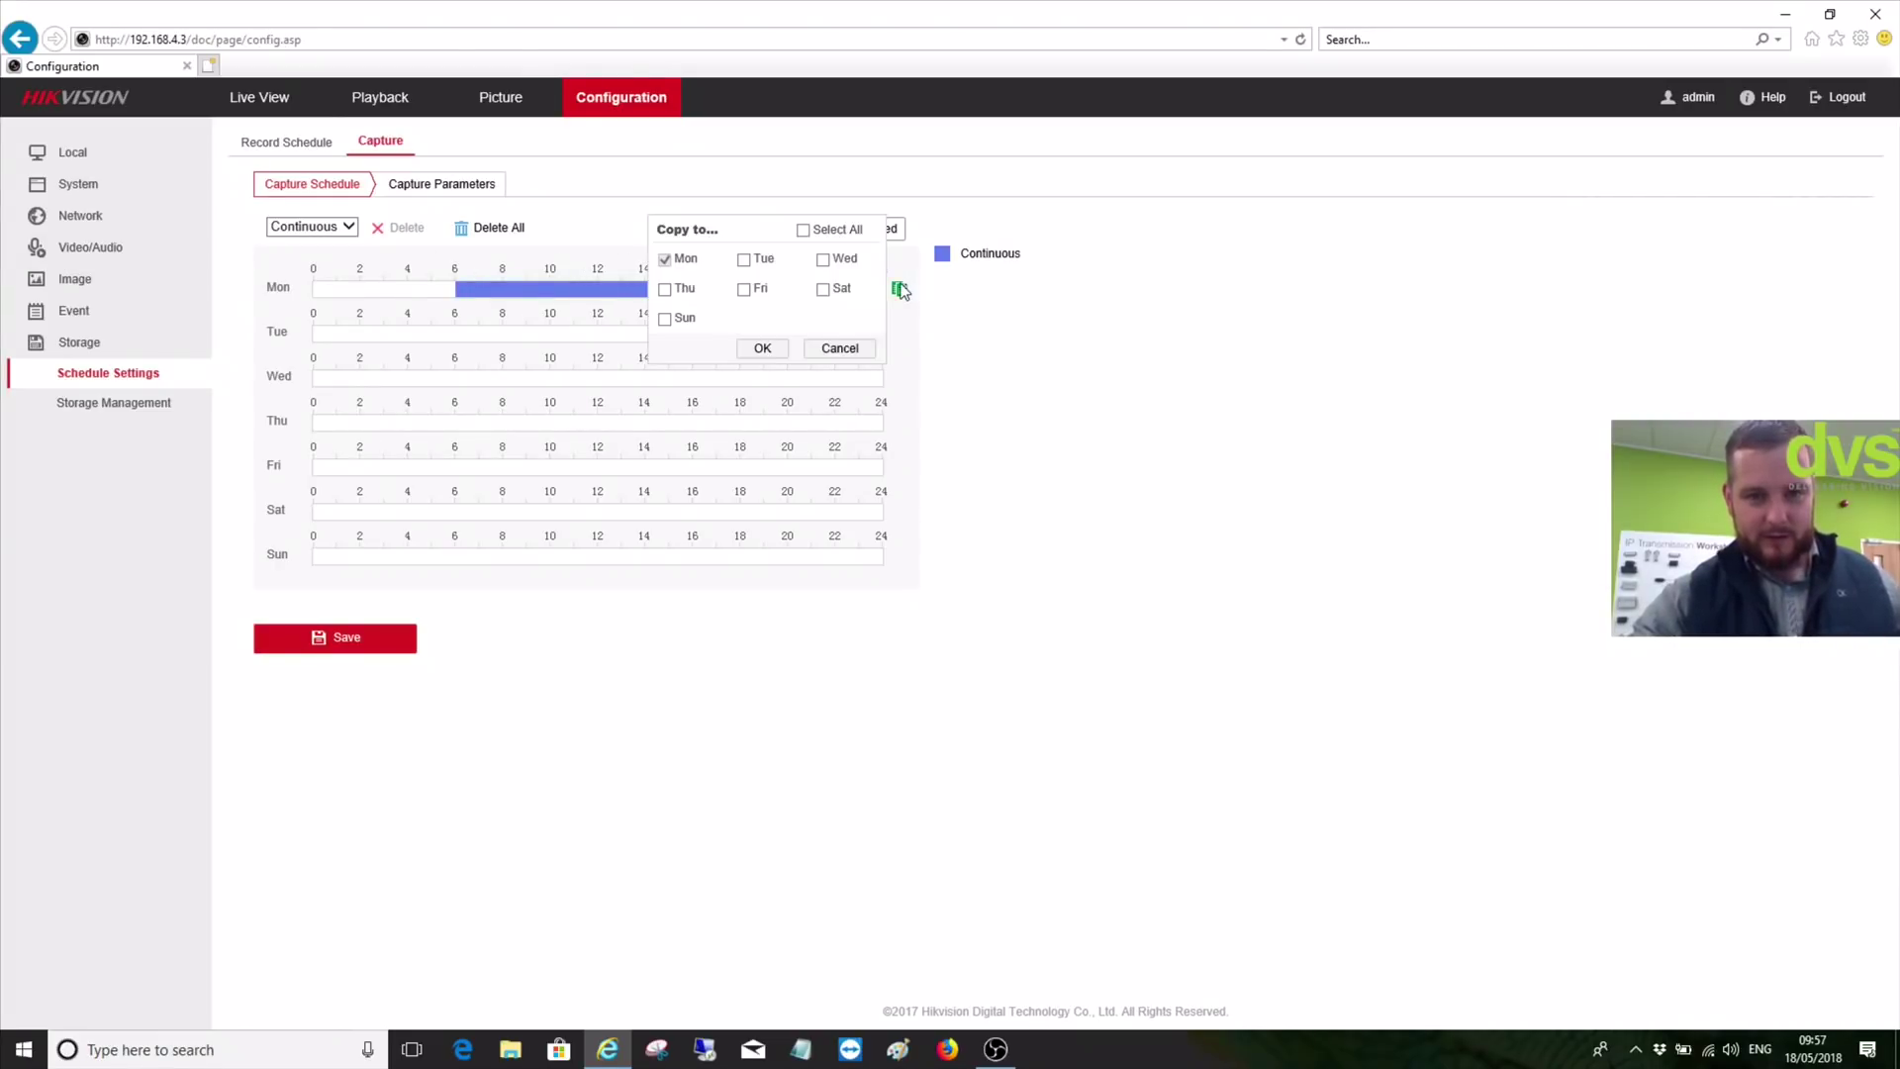
pyautogui.click(804, 230)
pyautogui.click(762, 349)
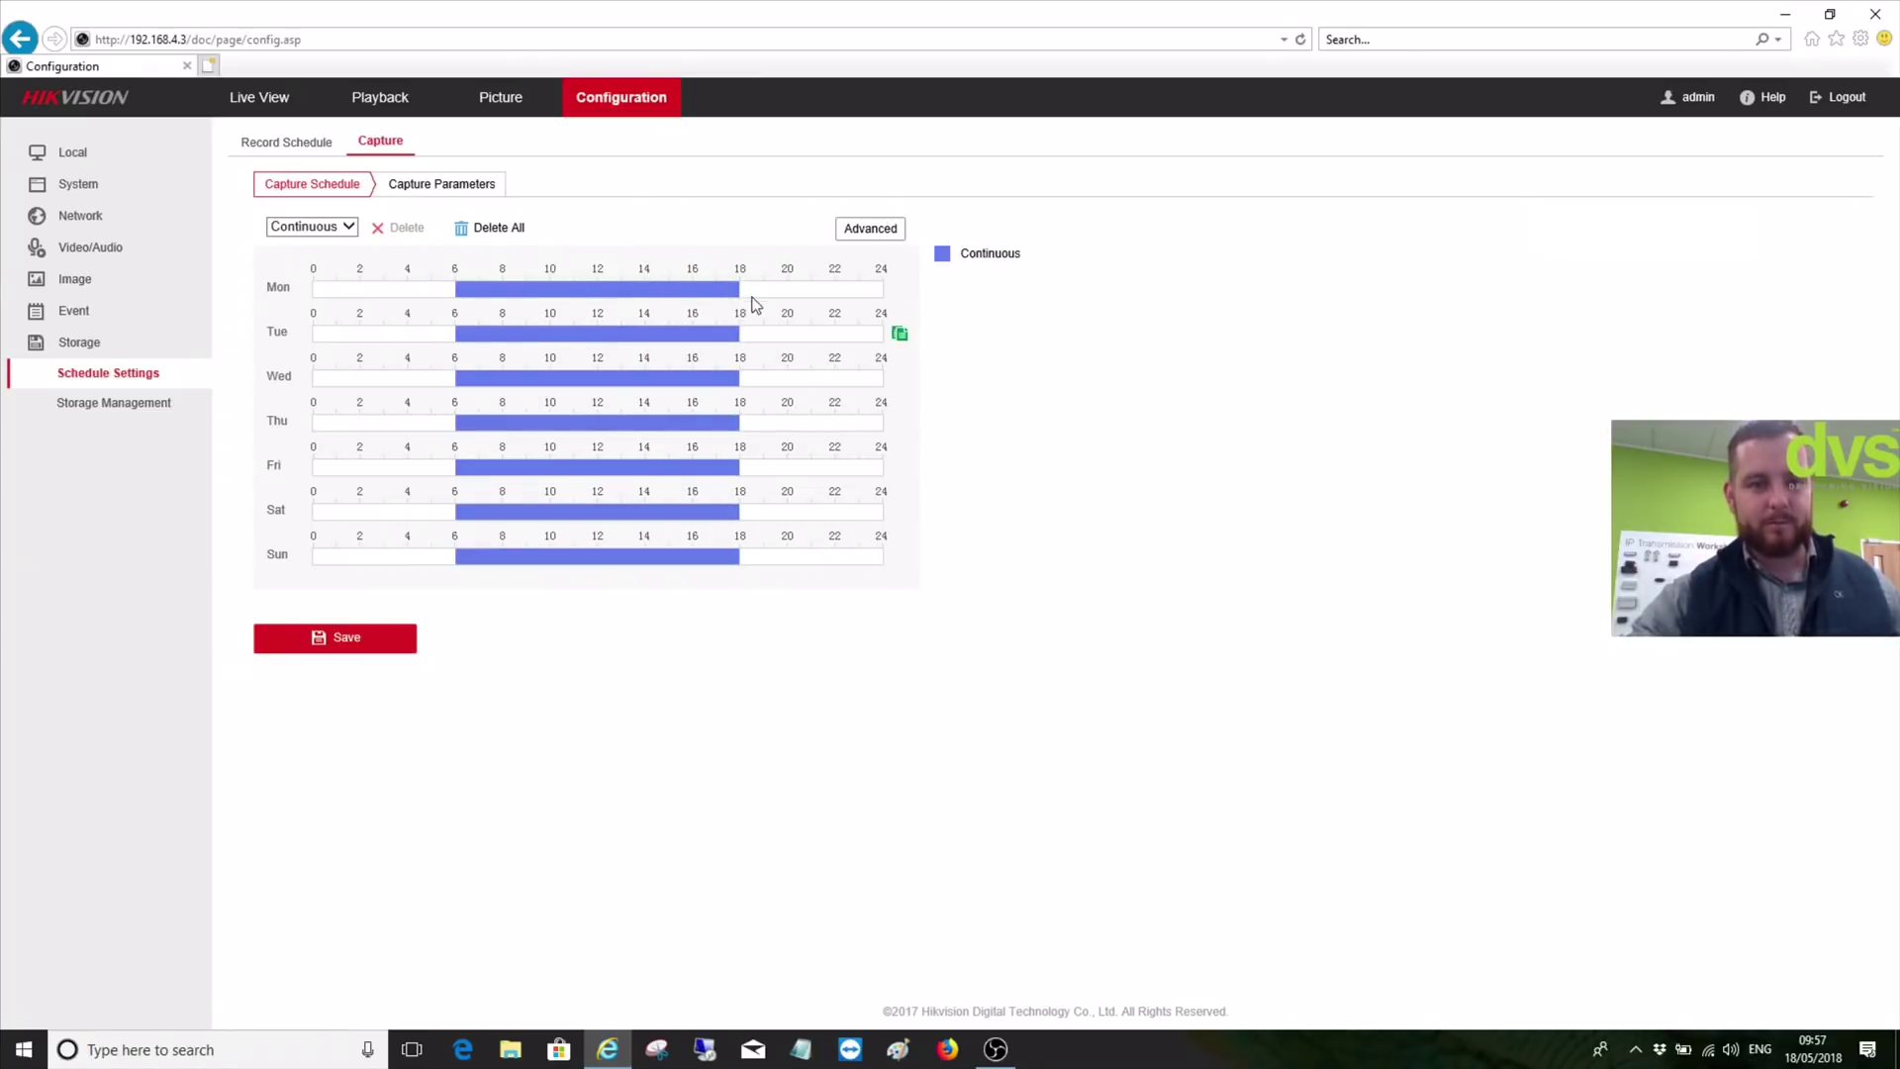
pyautogui.click(367, 644)
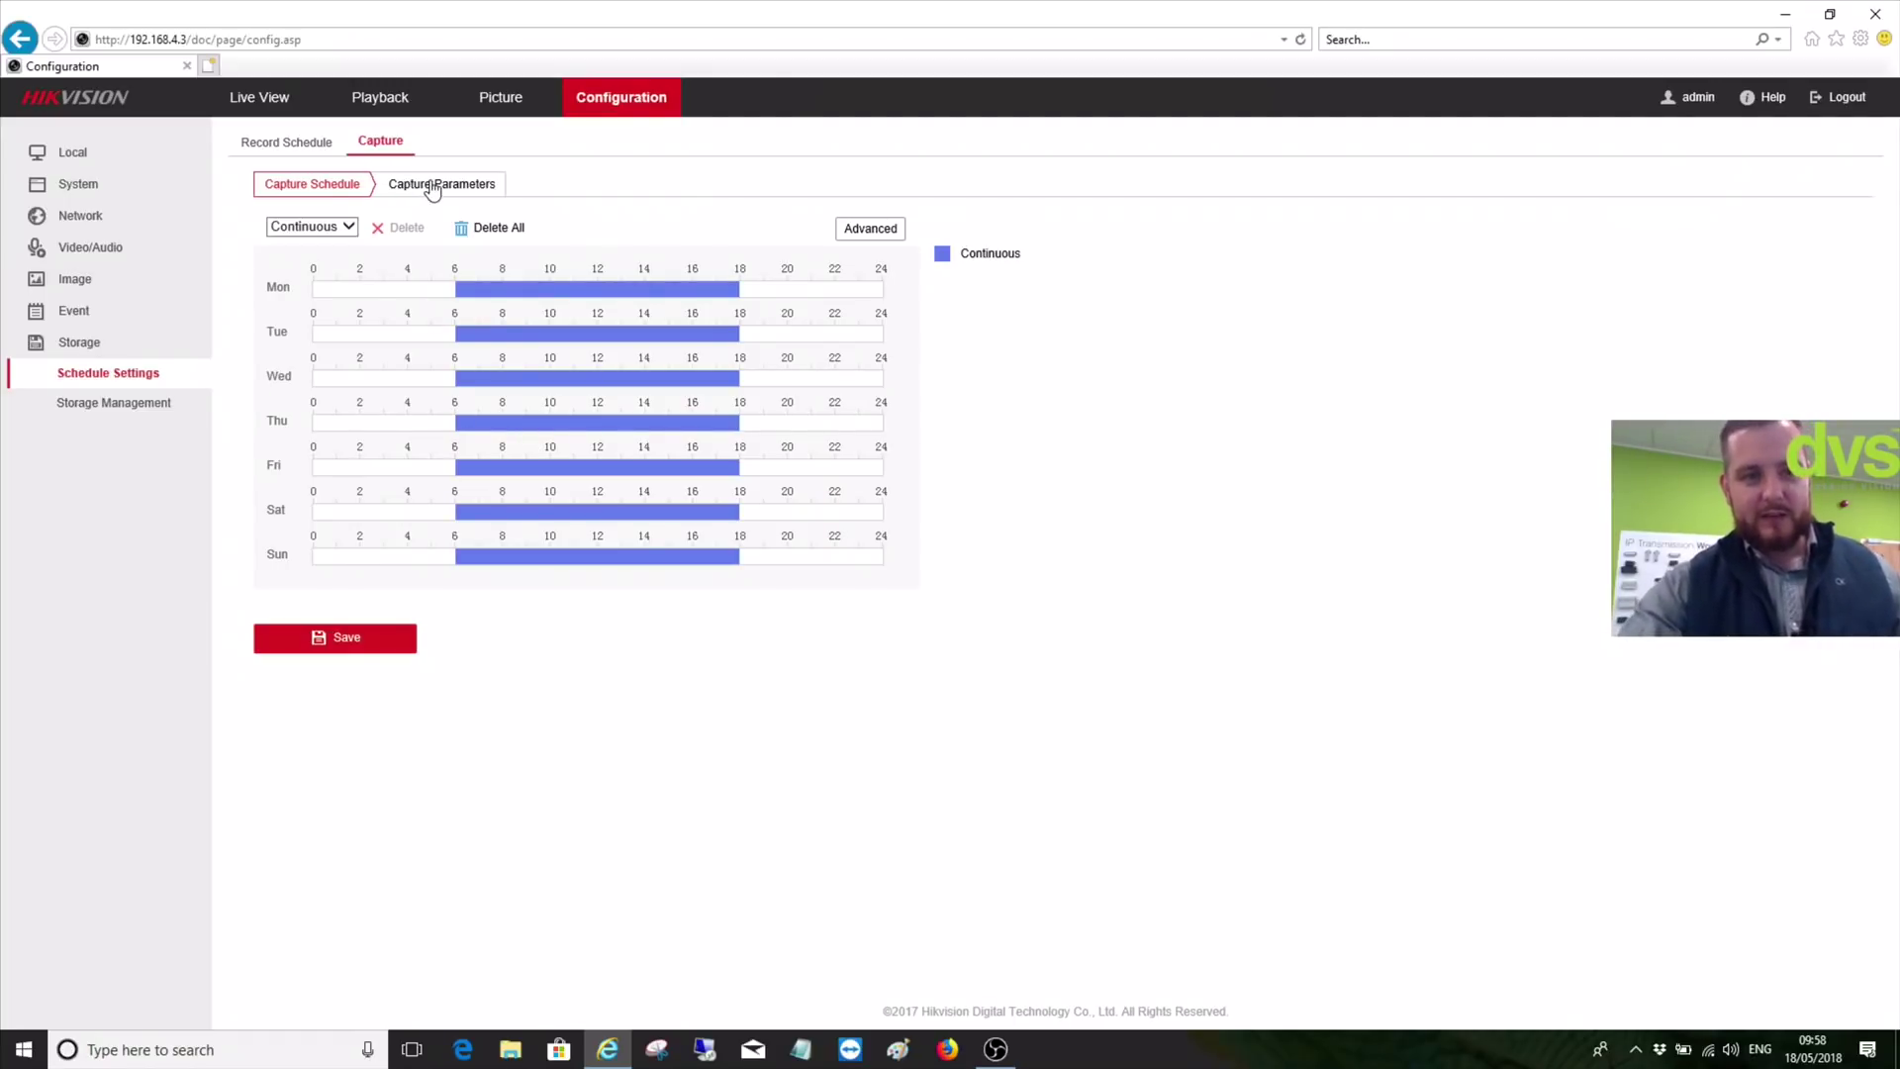
# On Capture Parameters, keep JPEG format and 3840*2160 resolution for timed snapshots
pyautogui.click(432, 190)
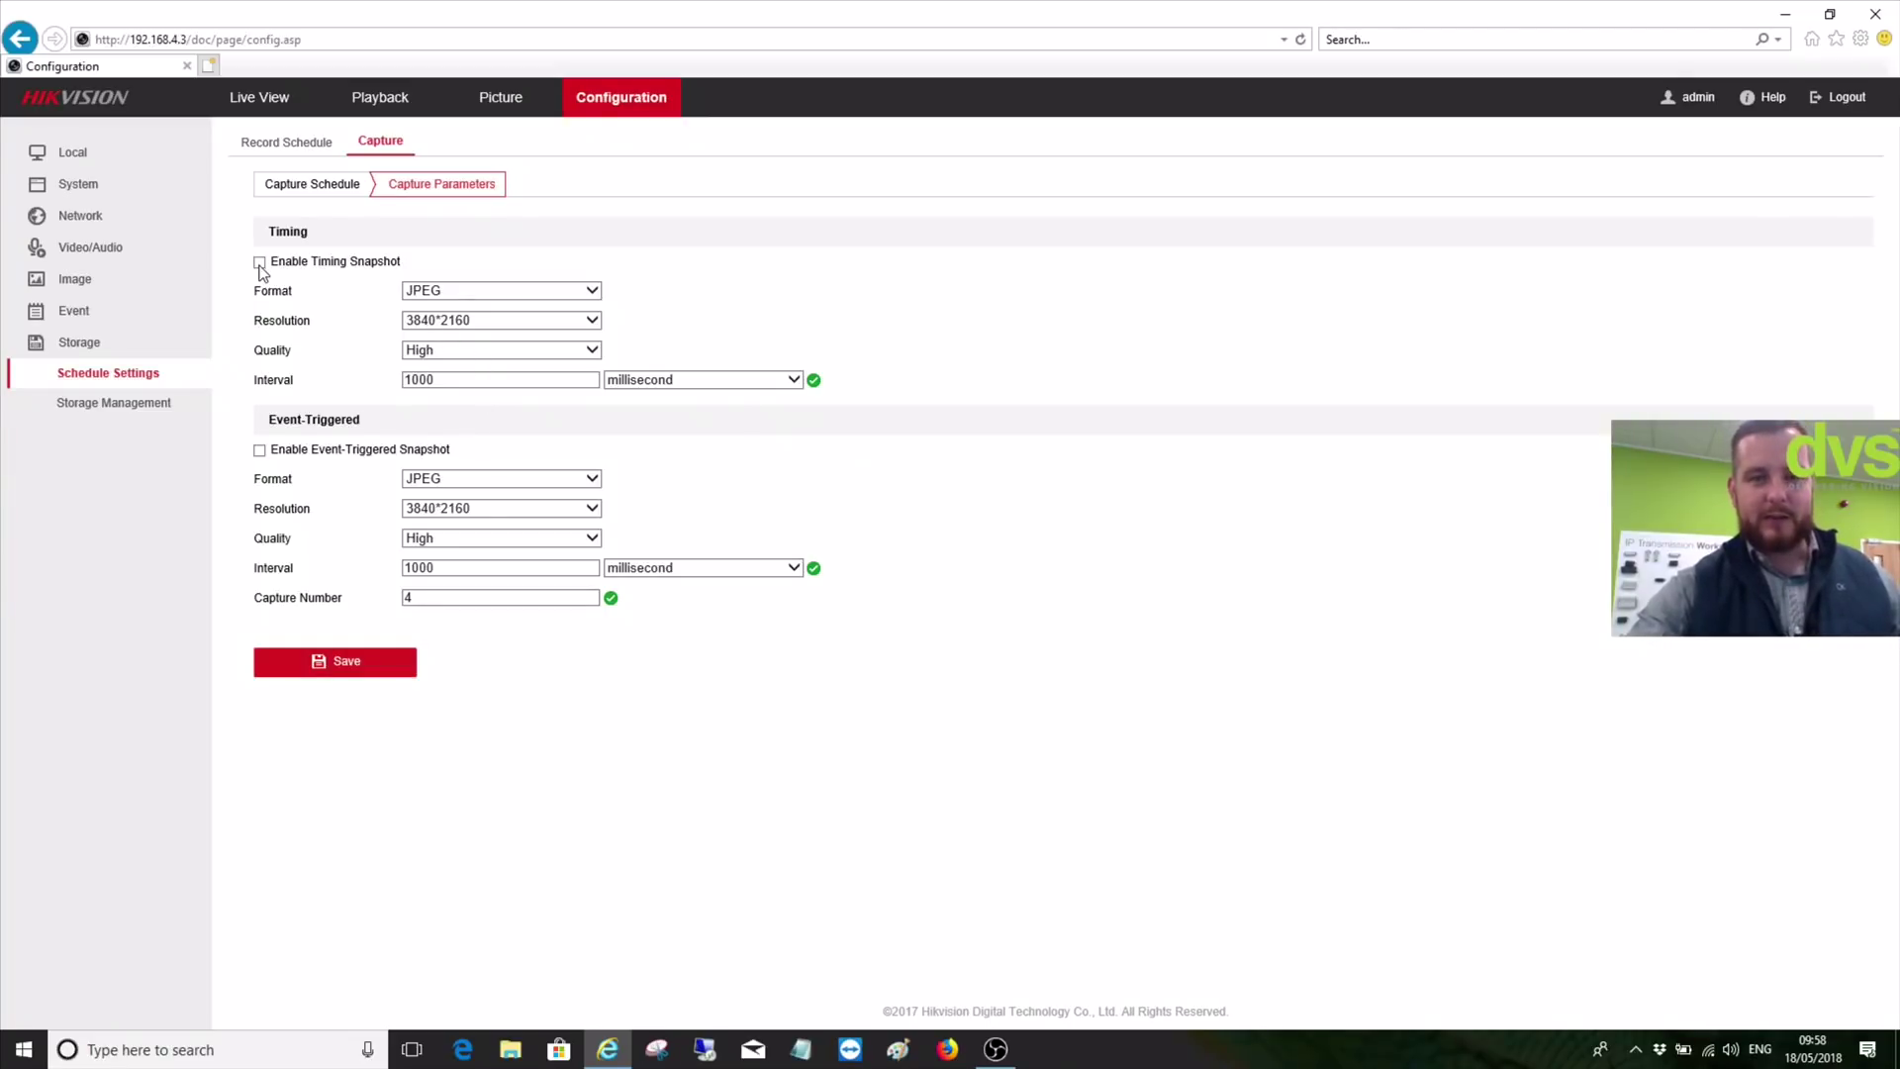
pyautogui.click(424, 292)
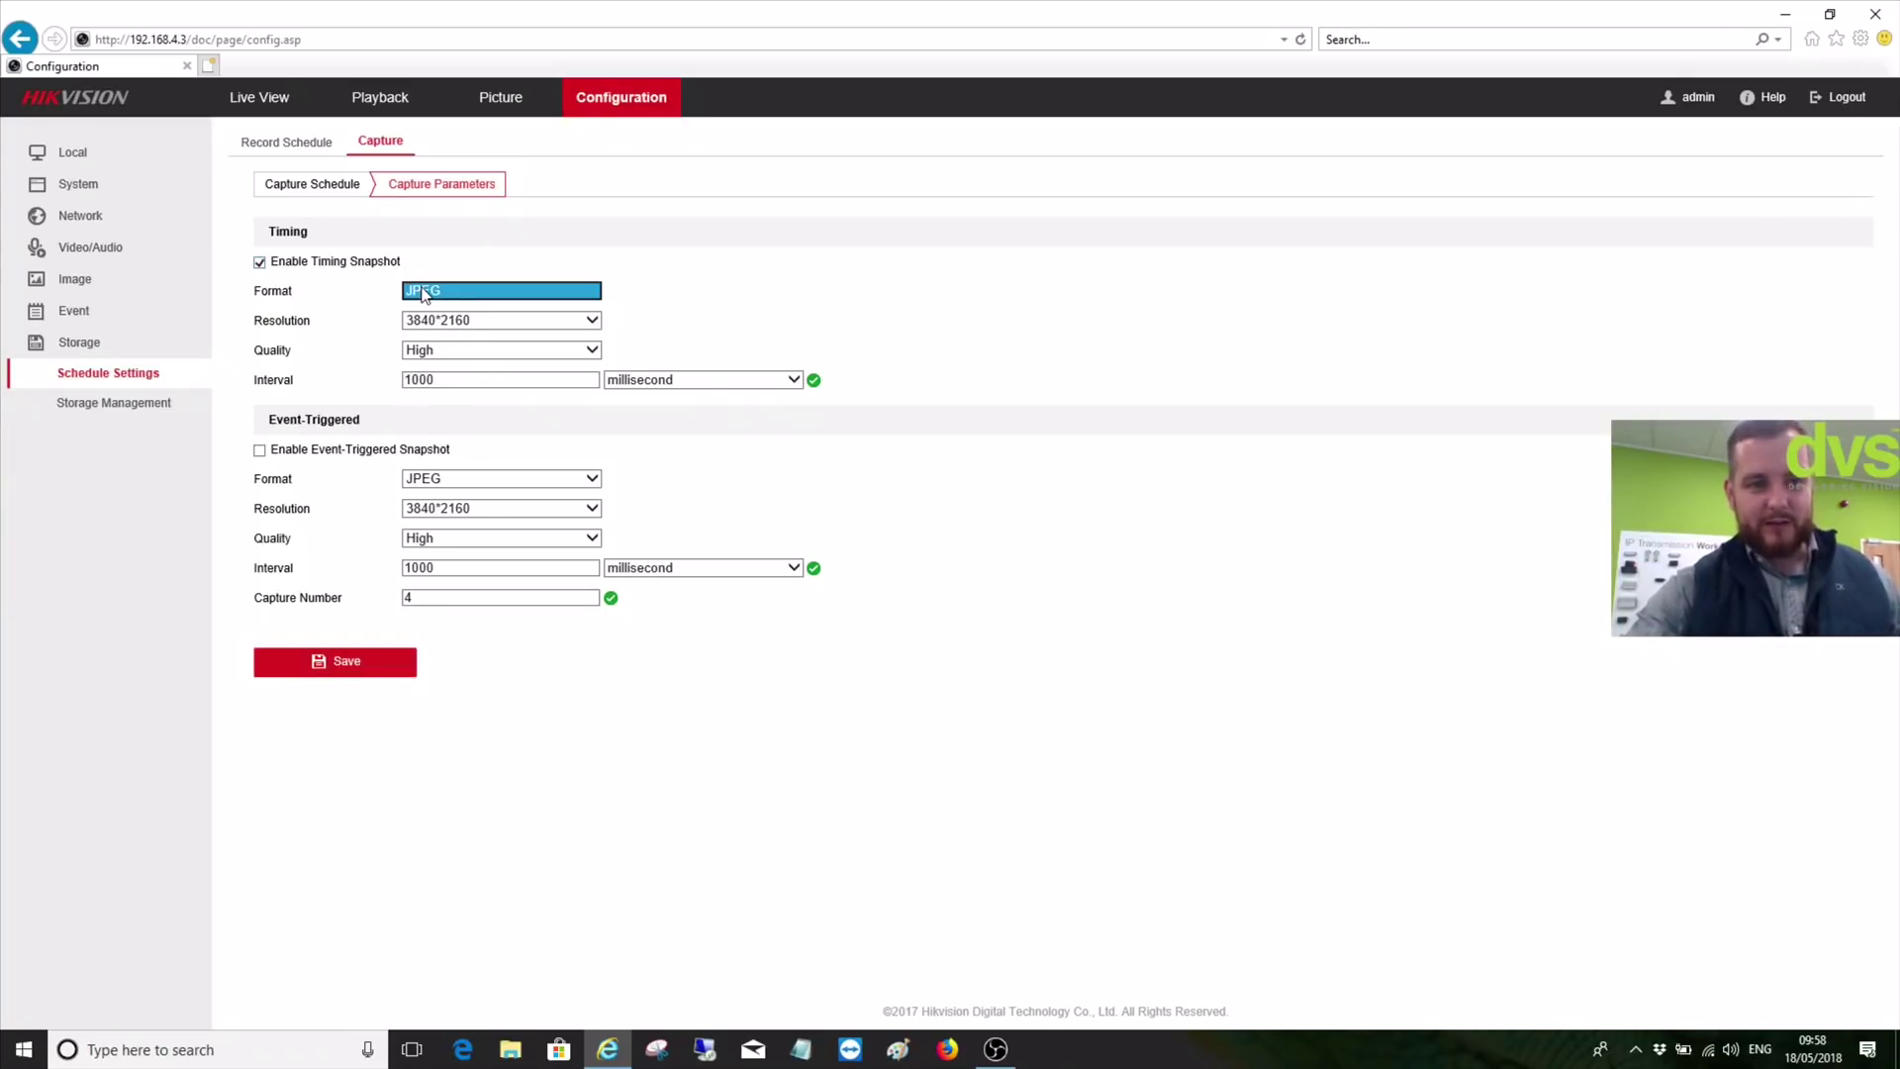
pyautogui.click(424, 292)
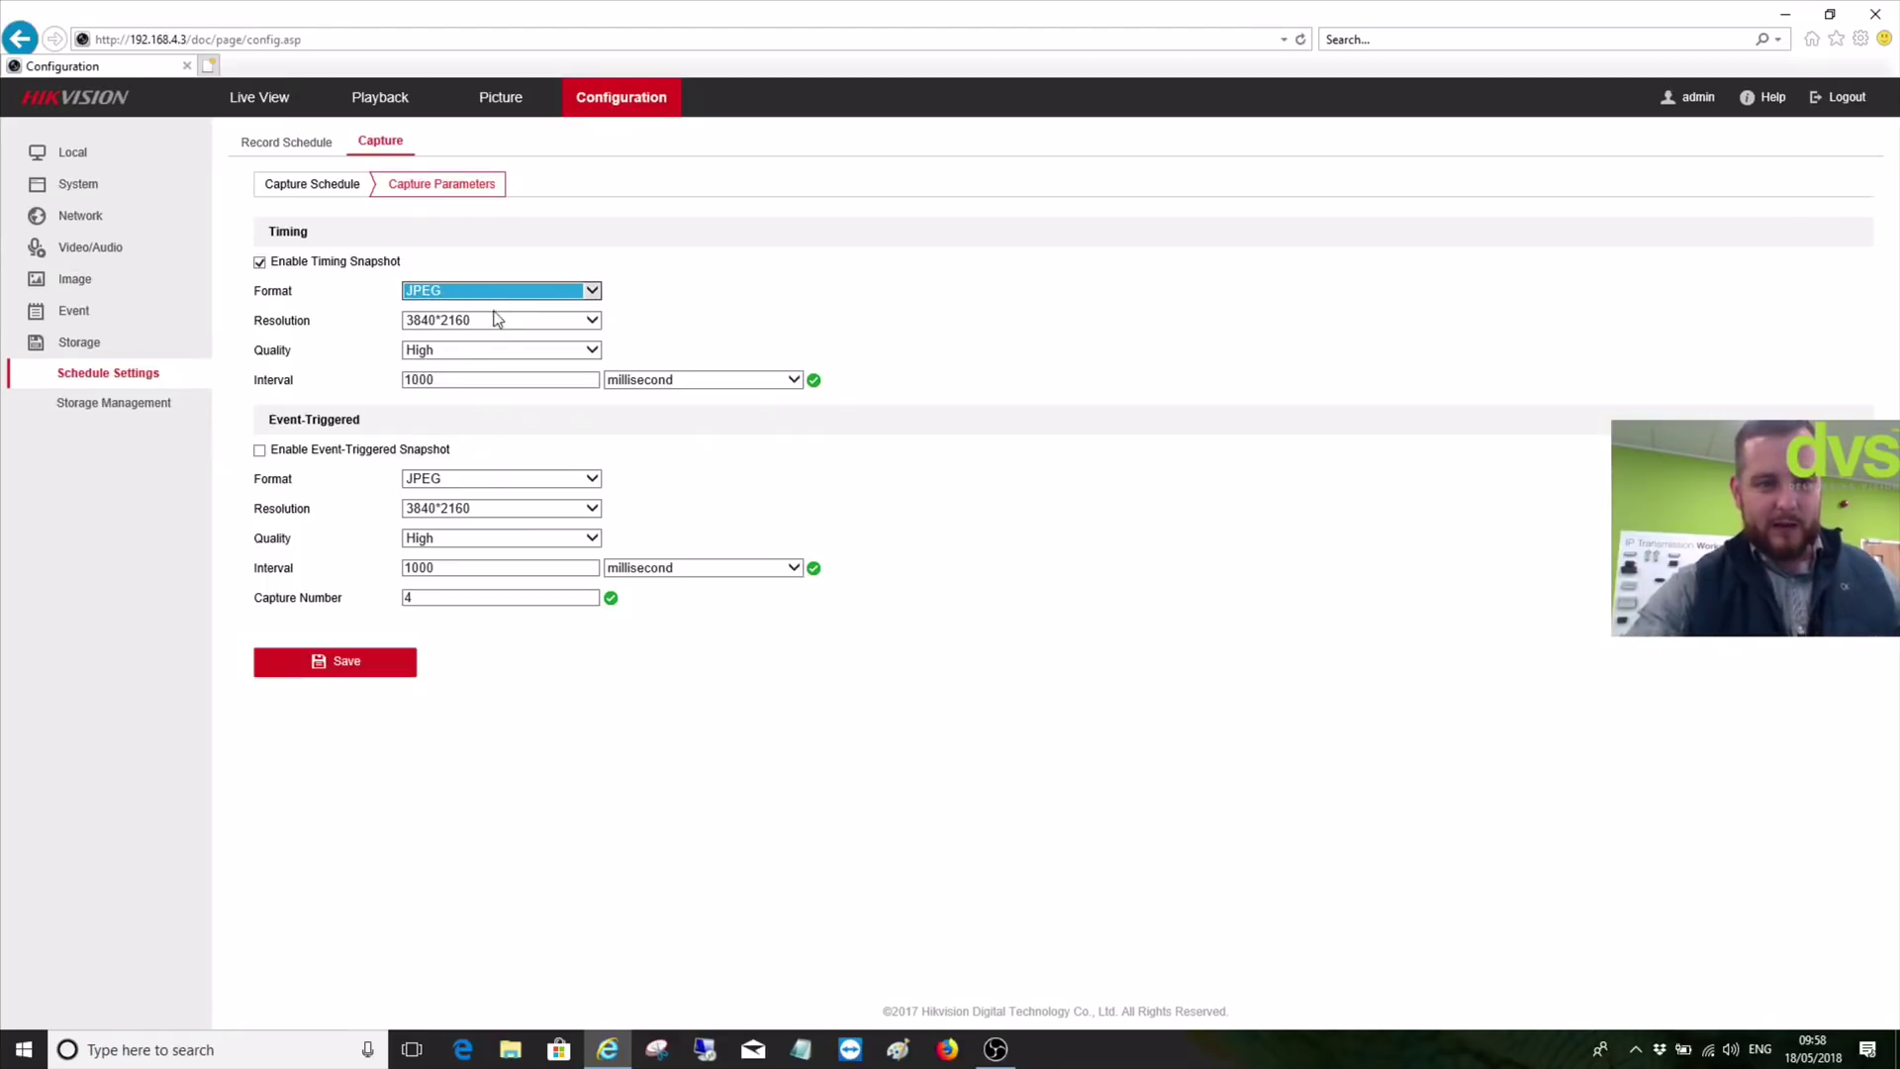
pyautogui.click(497, 330)
pyautogui.click(497, 330)
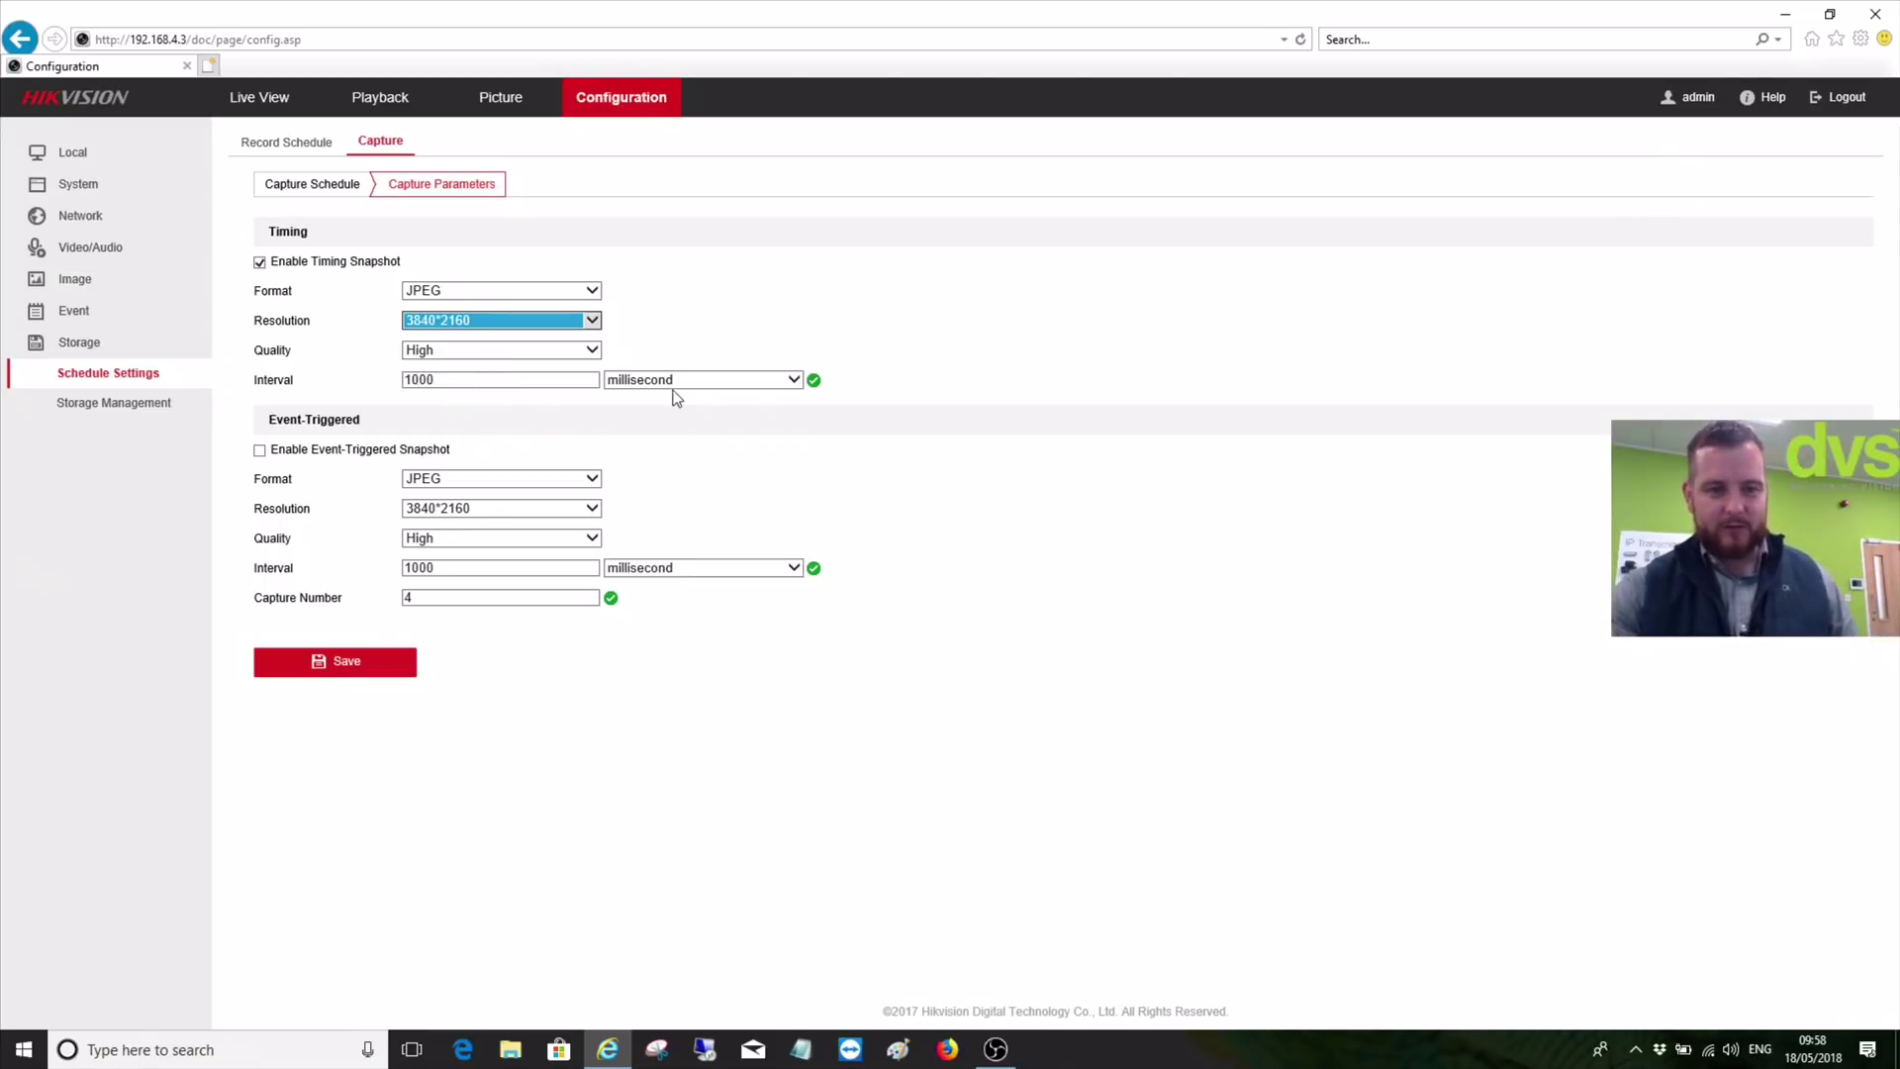
# Set the snapshot interval to 5 with unit seconds and save the settings
pyautogui.click(742, 382)
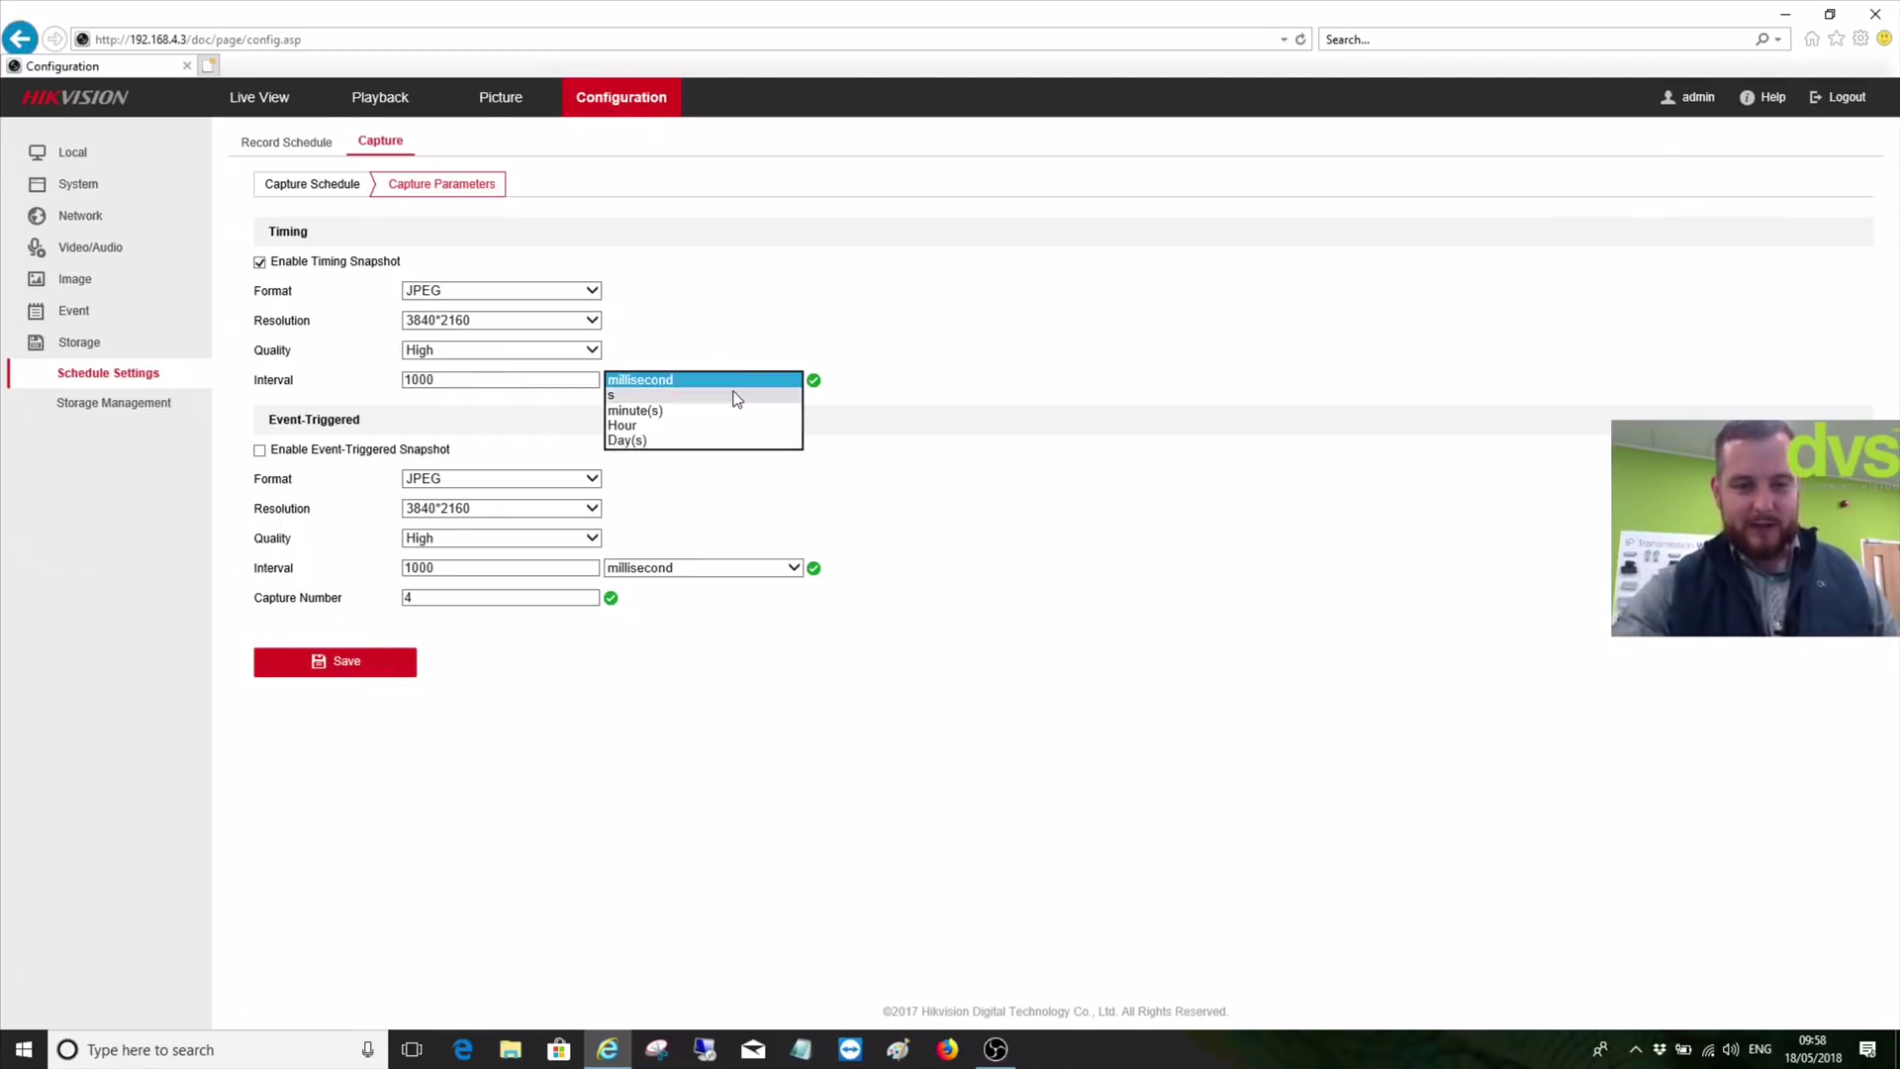
pyautogui.click(681, 427)
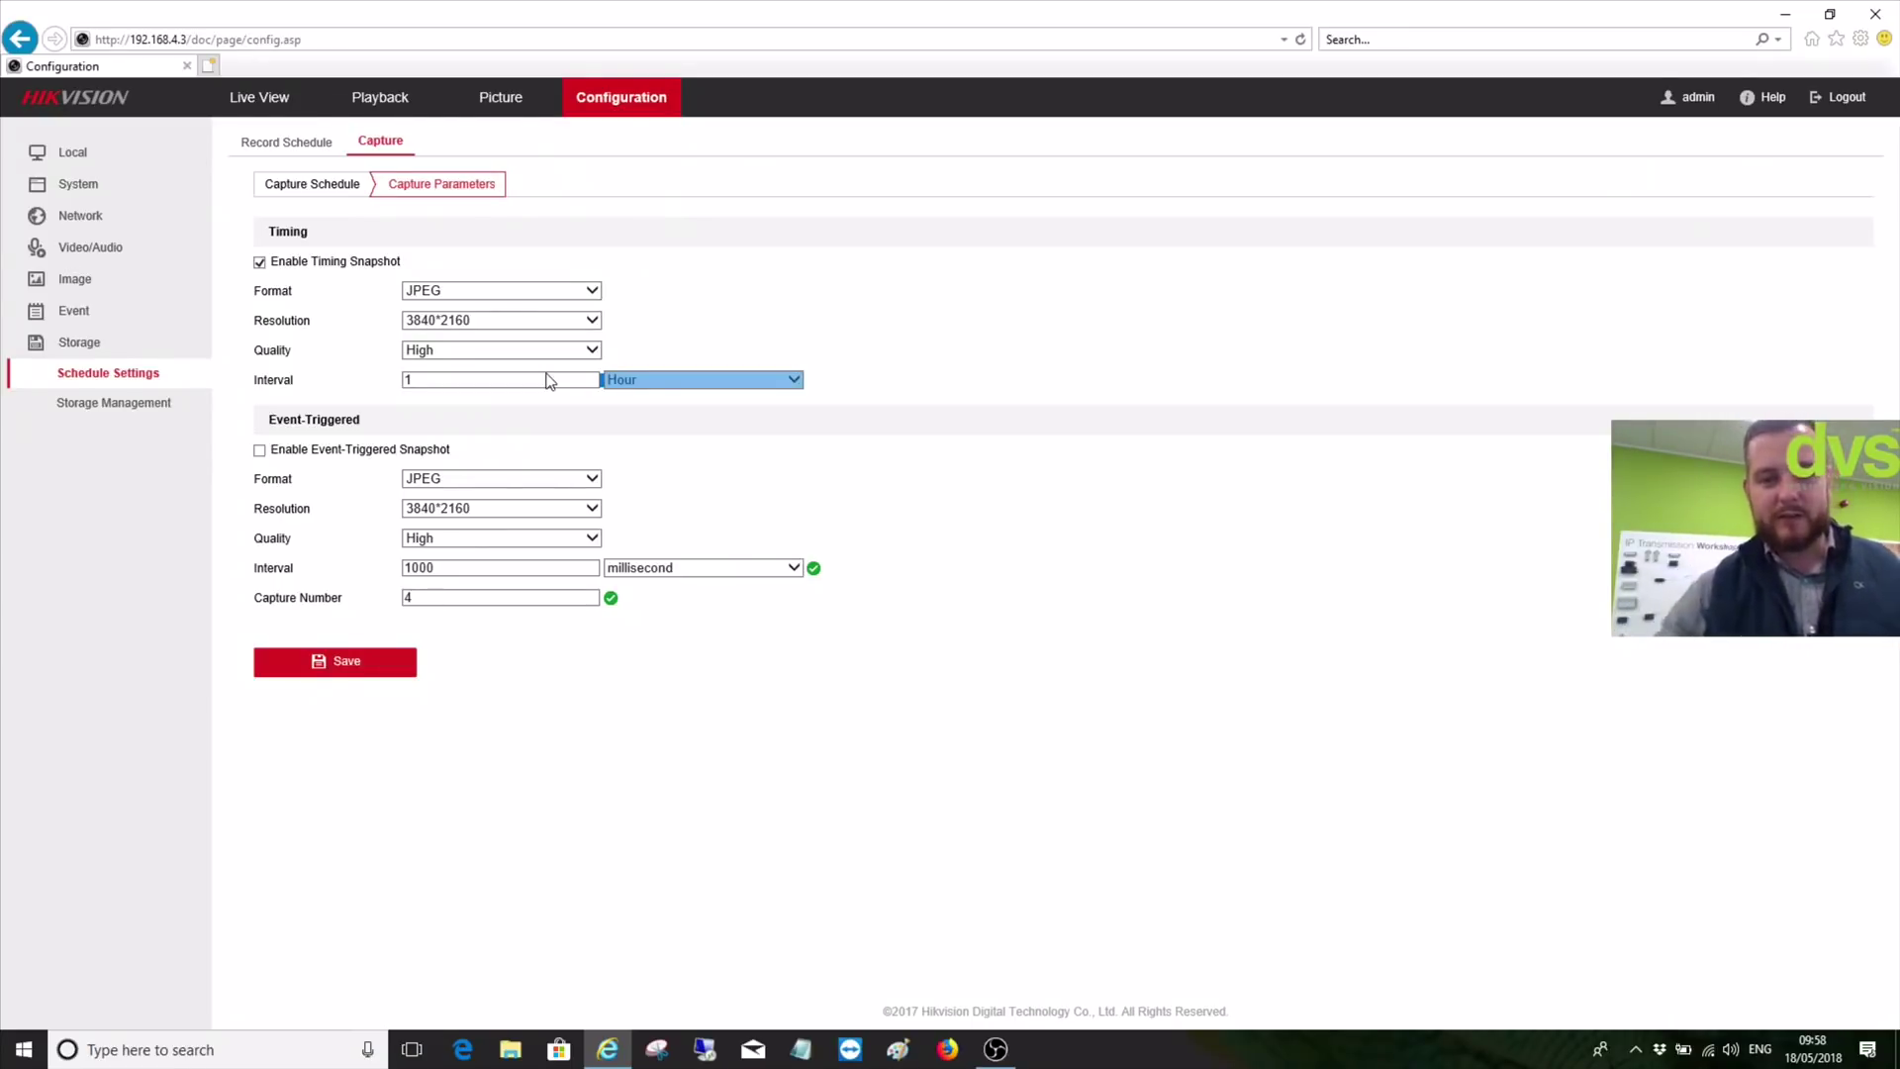
pyautogui.click(795, 384)
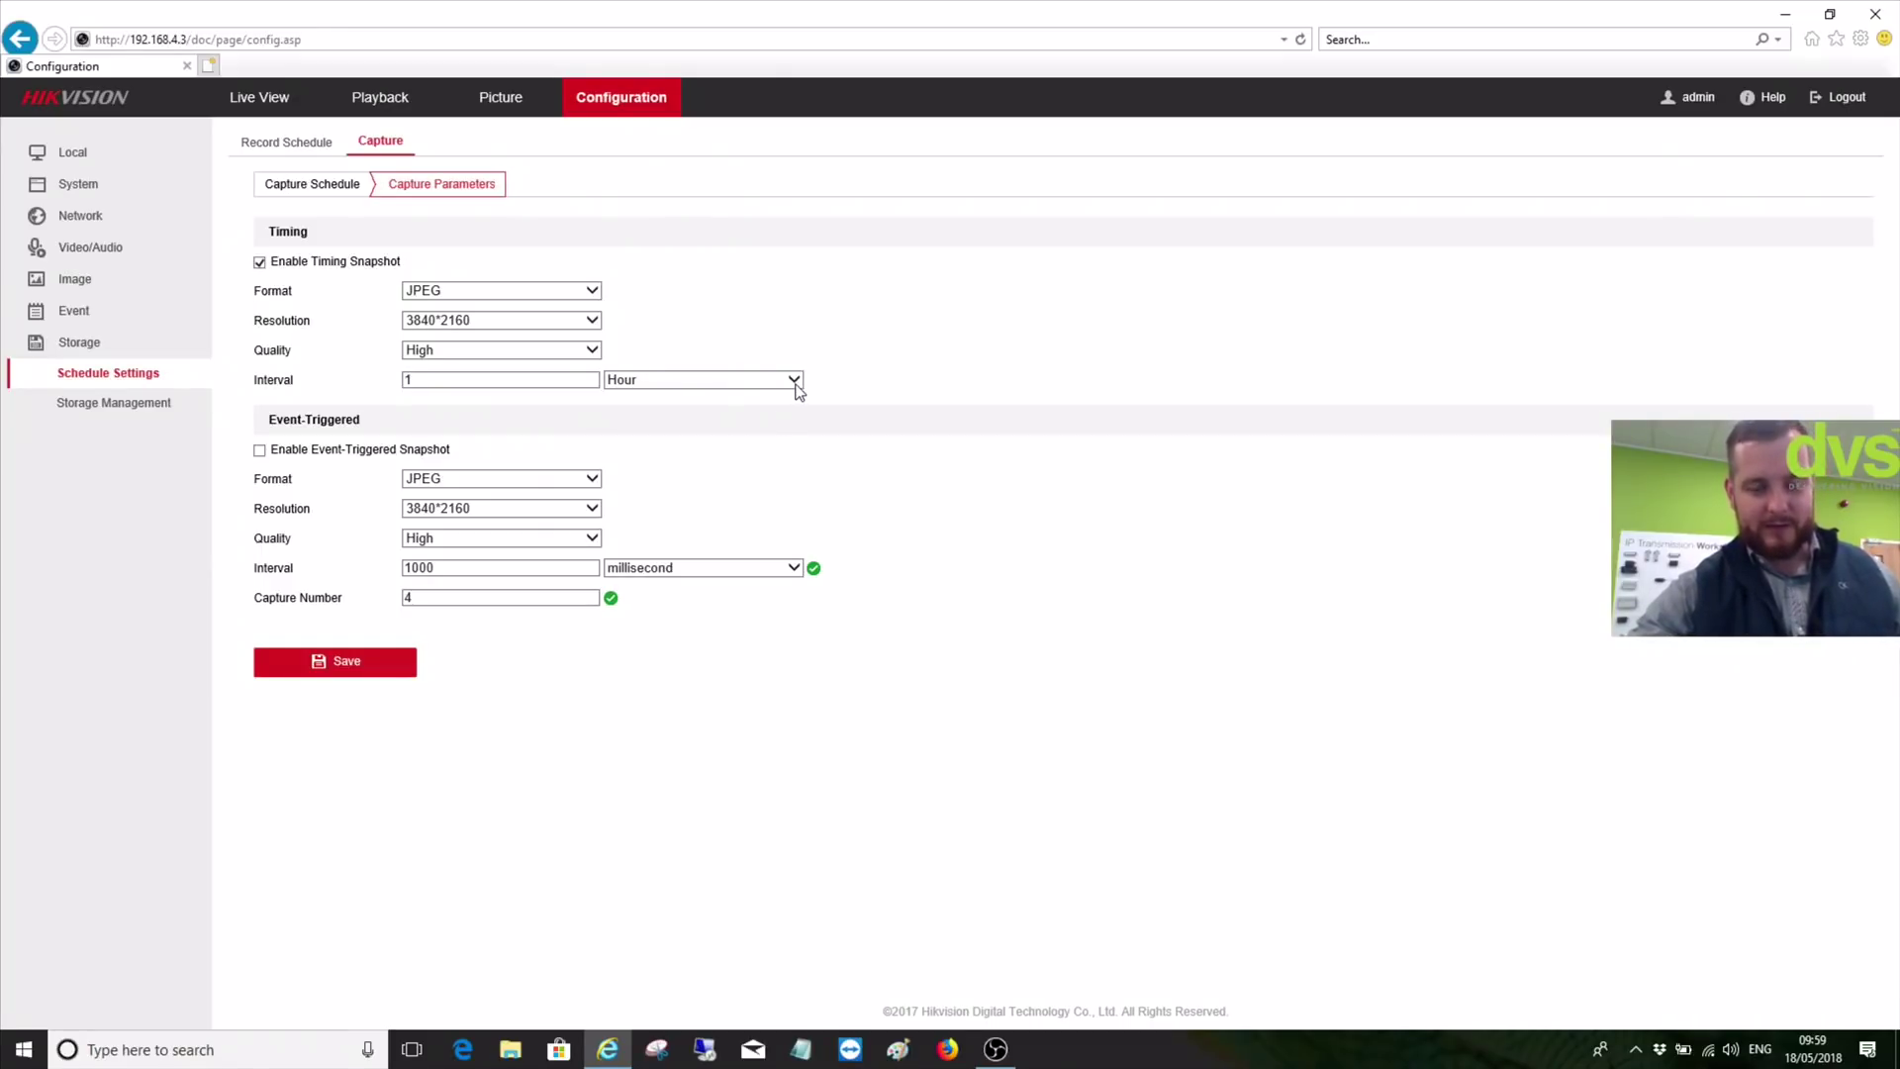
pyautogui.click(795, 383)
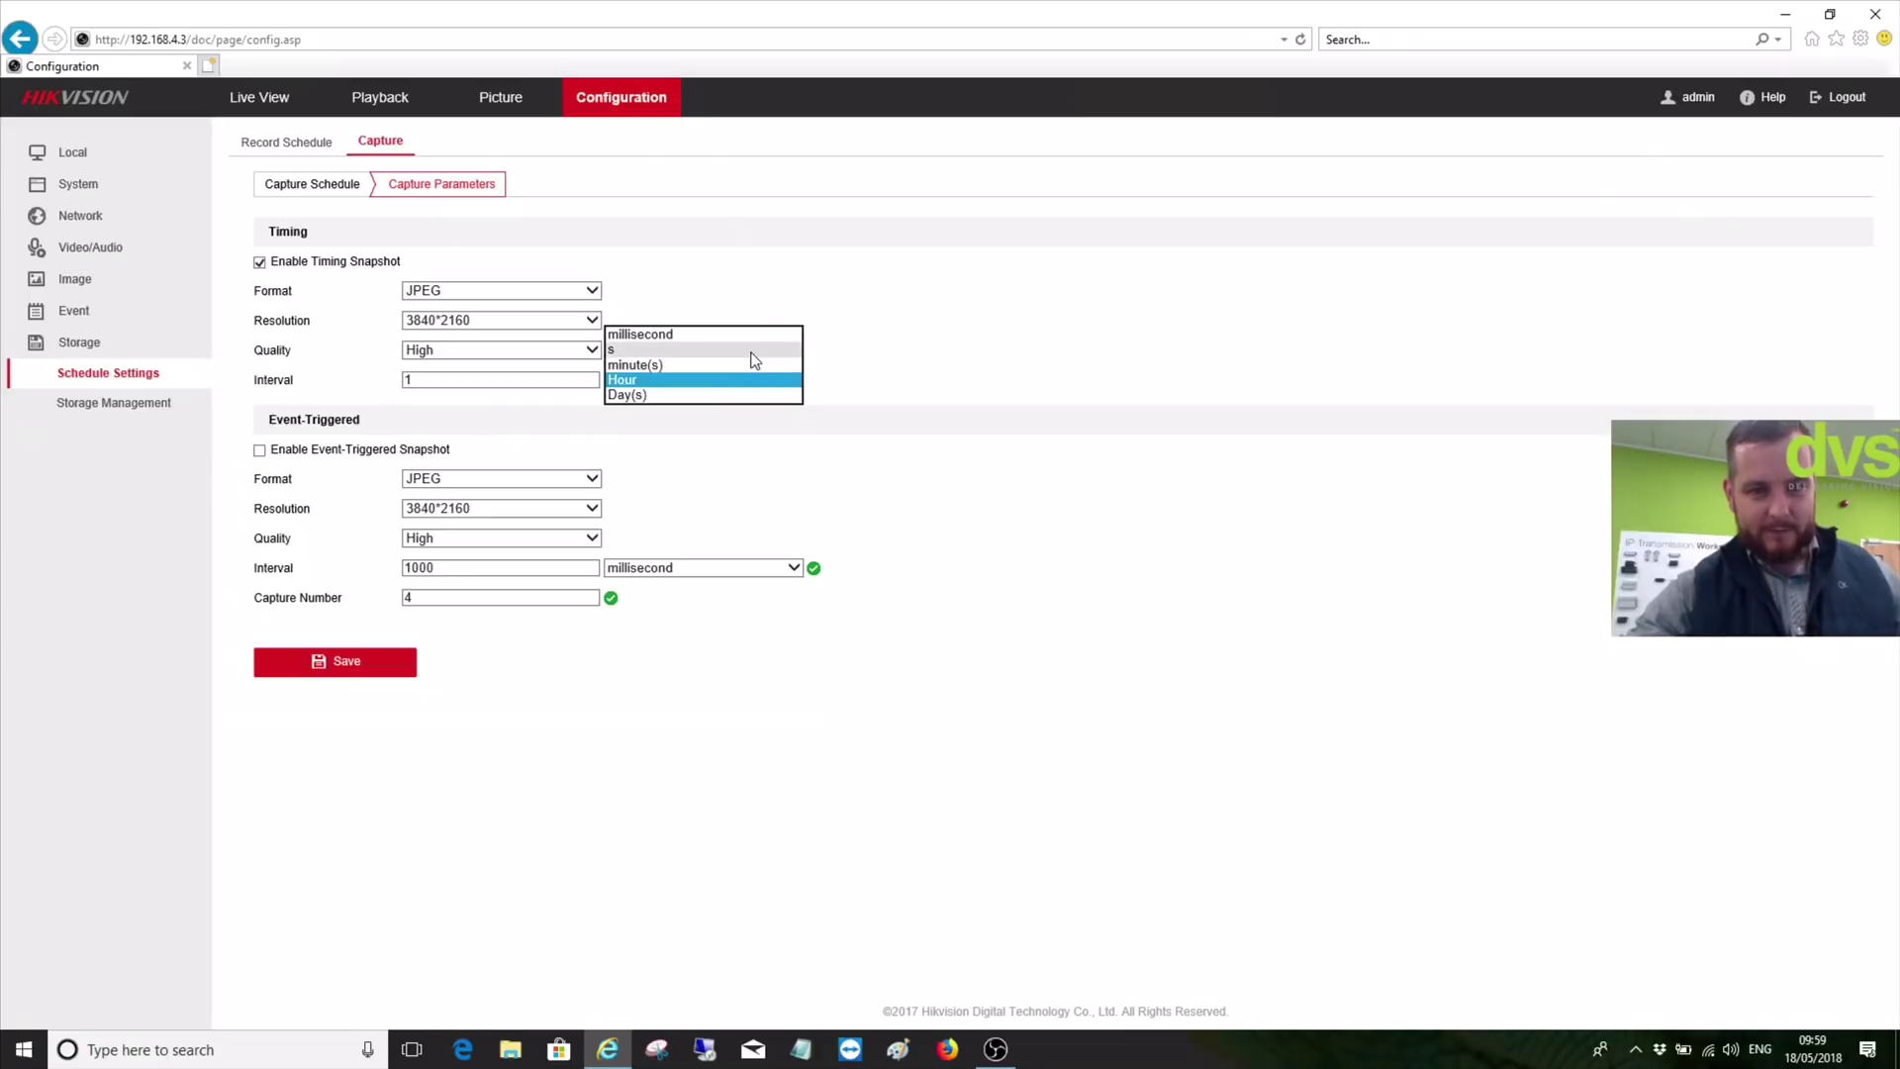
pyautogui.click(755, 349)
pyautogui.moveTo(500, 376); pyautogui.dragTo(389, 385)
pyautogui.write('1')
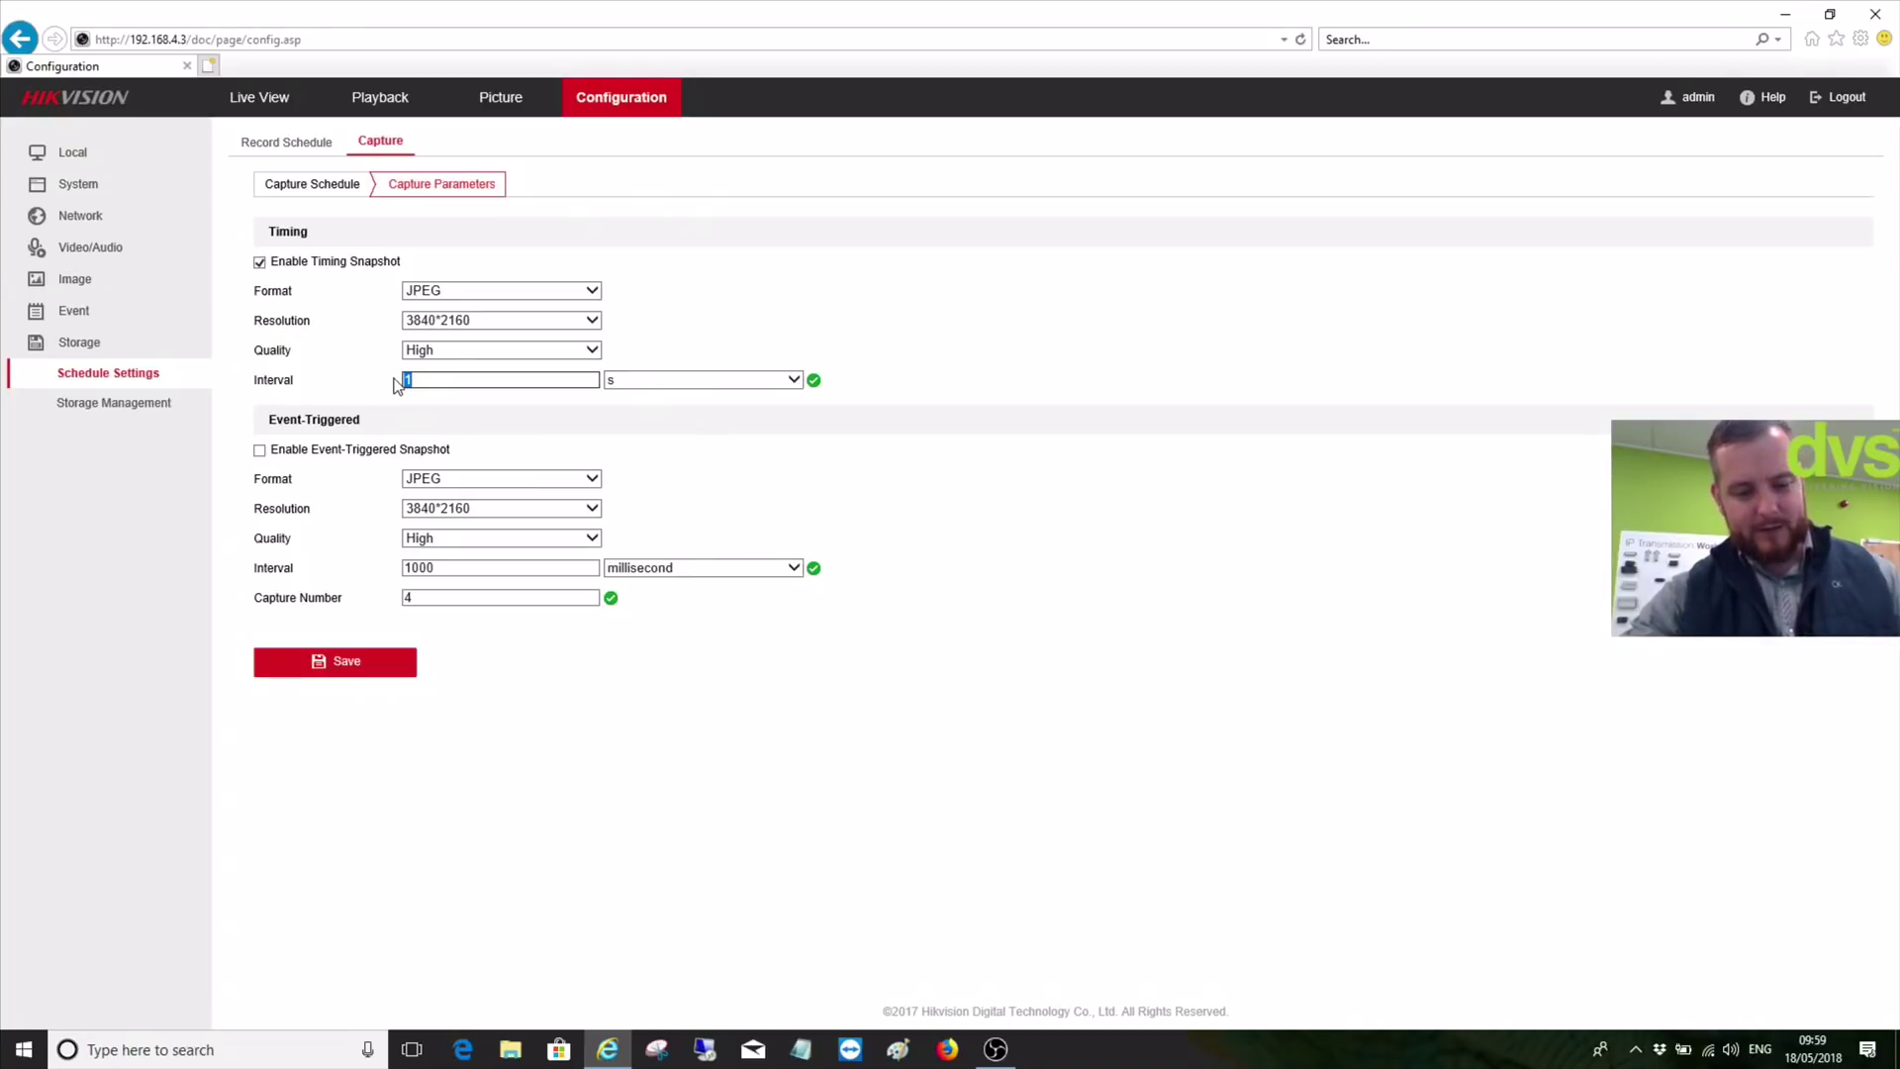
pyautogui.write('5')
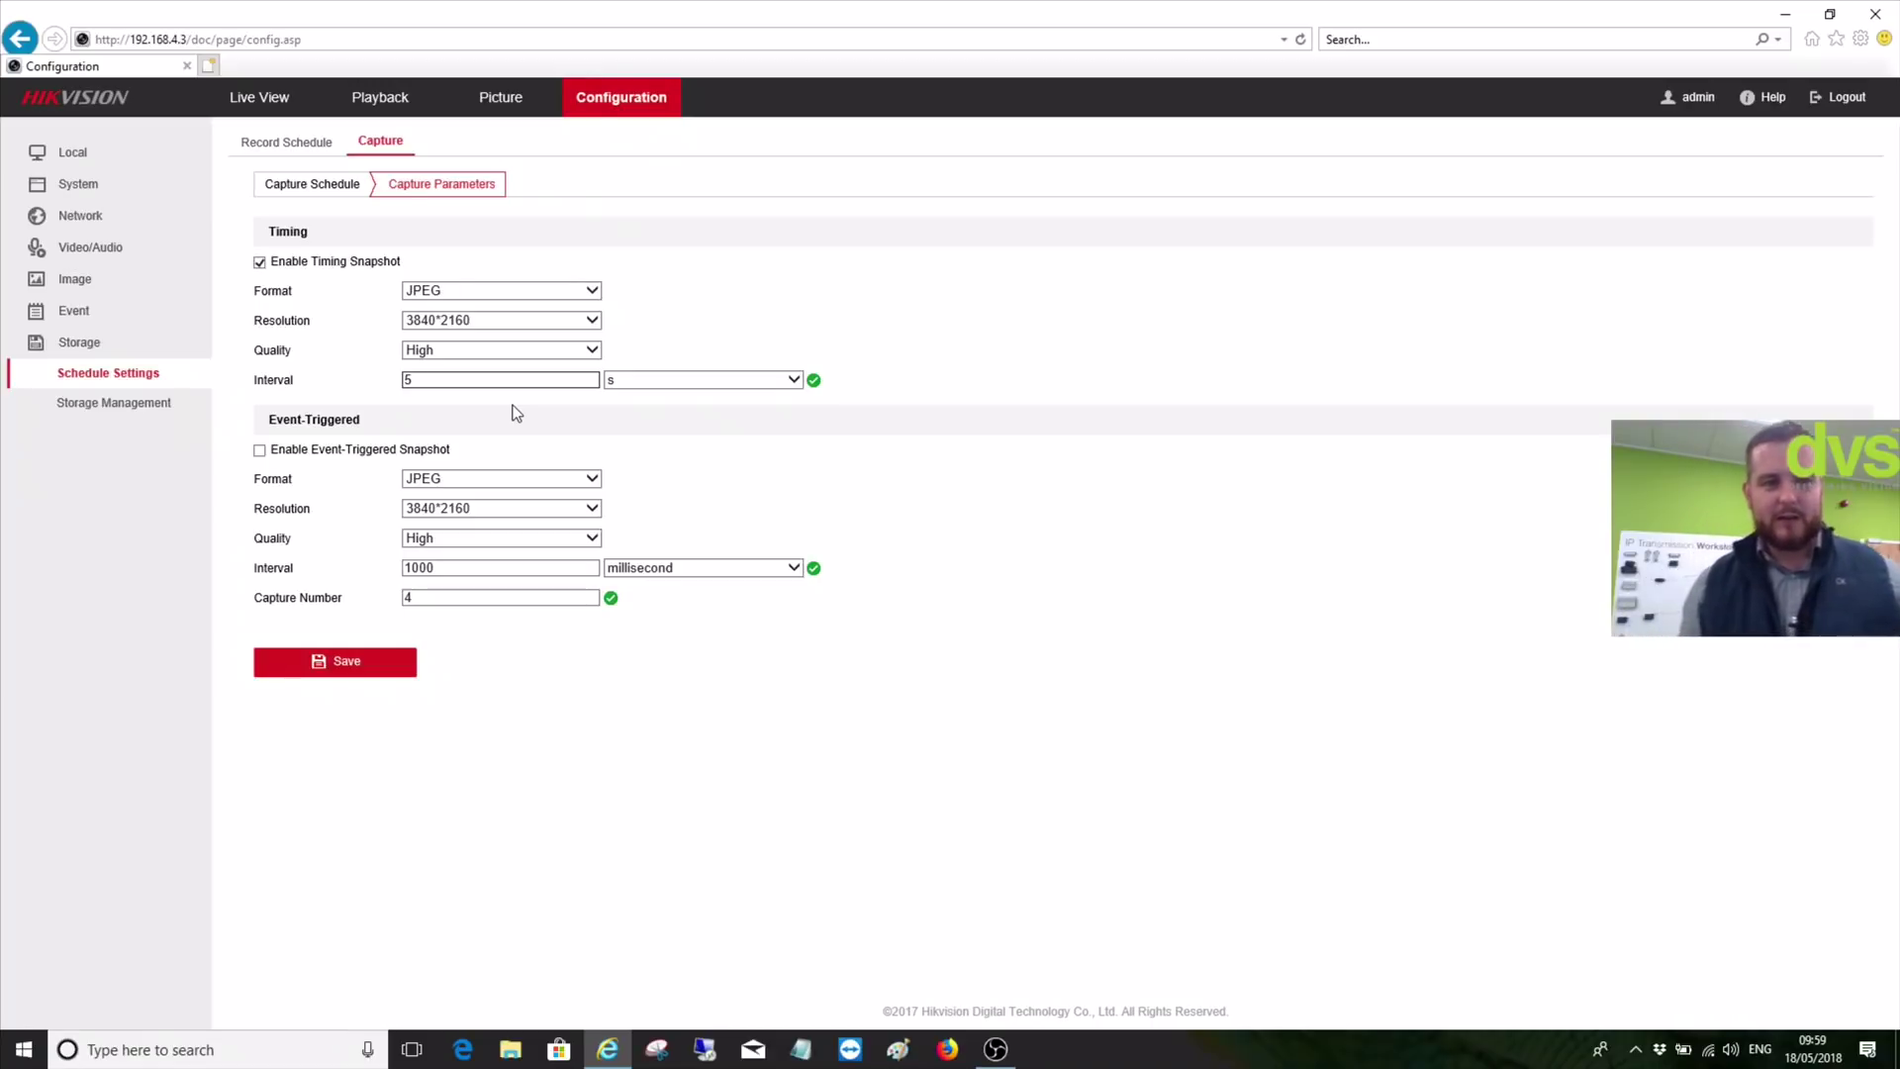
pyautogui.click(332, 681)
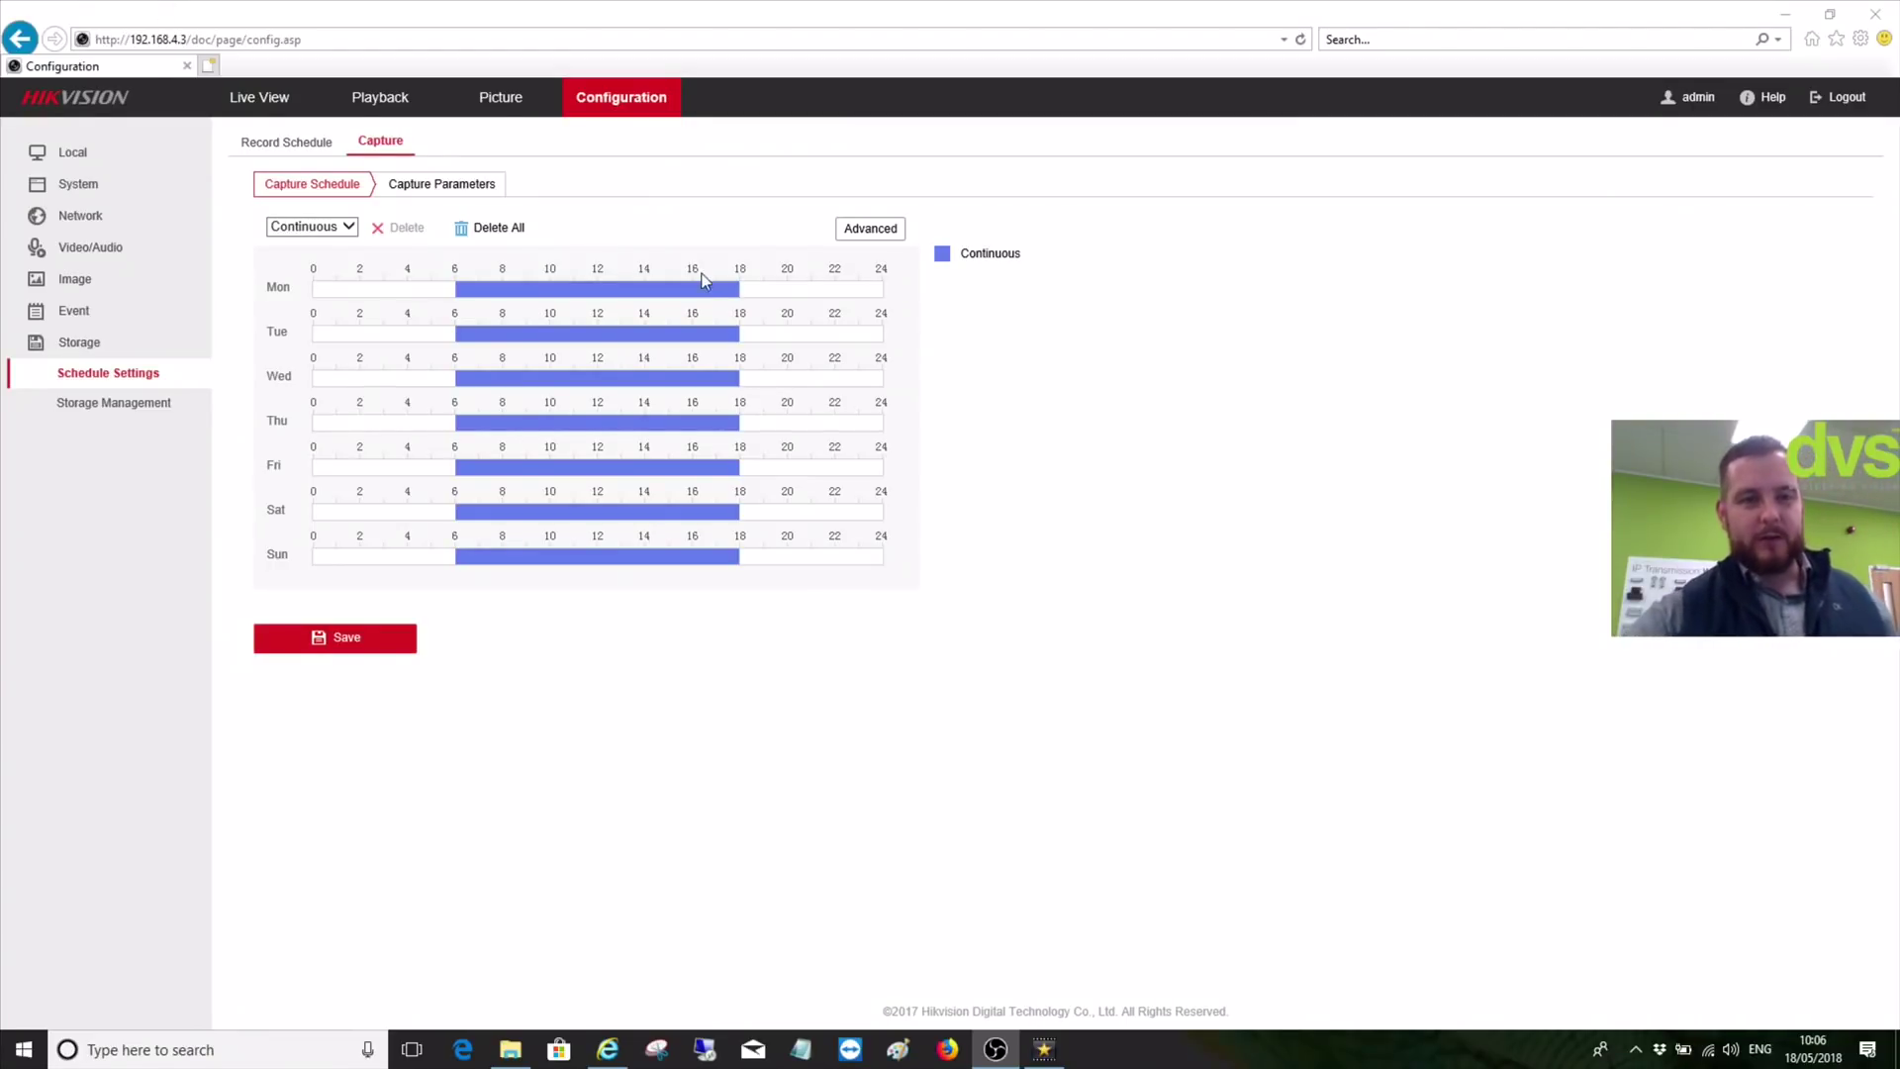
# Search the Picture page for today's 92 snapshots and select all of them
pyautogui.click(504, 102)
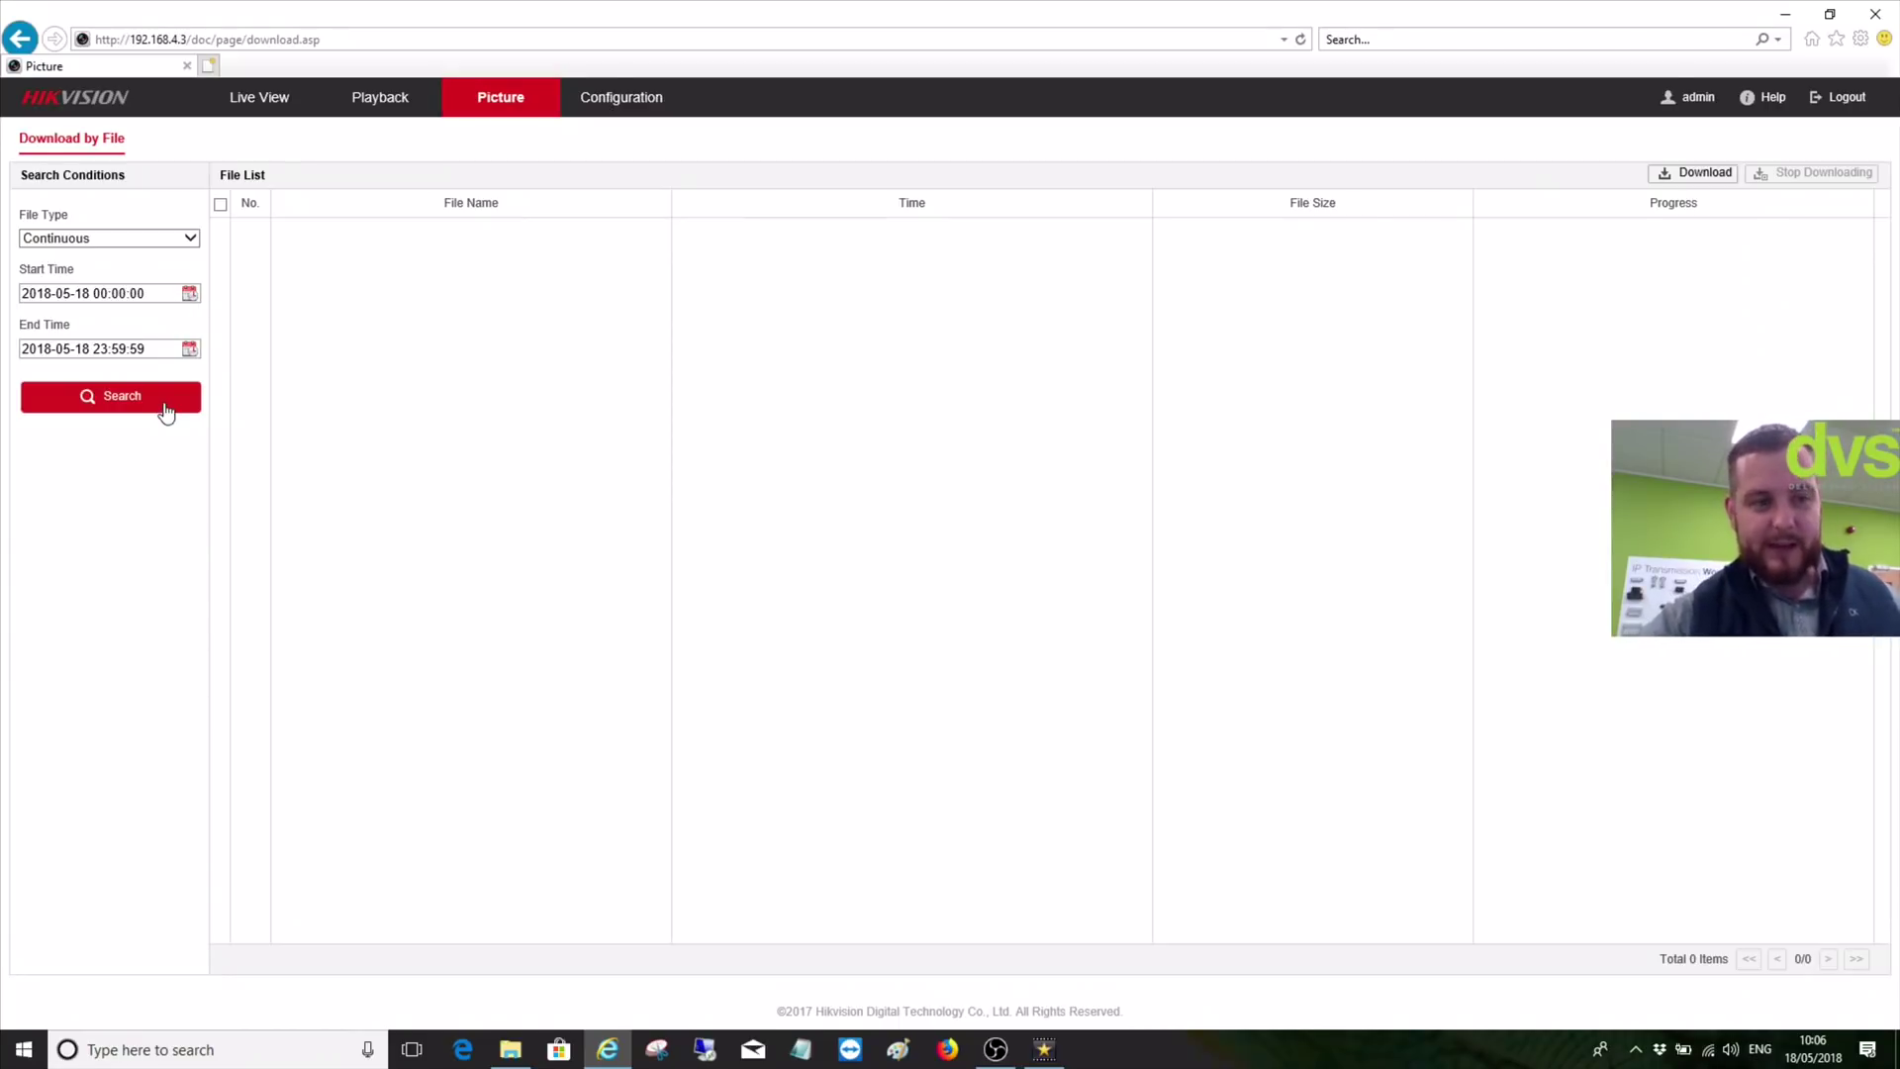
pyautogui.click(167, 411)
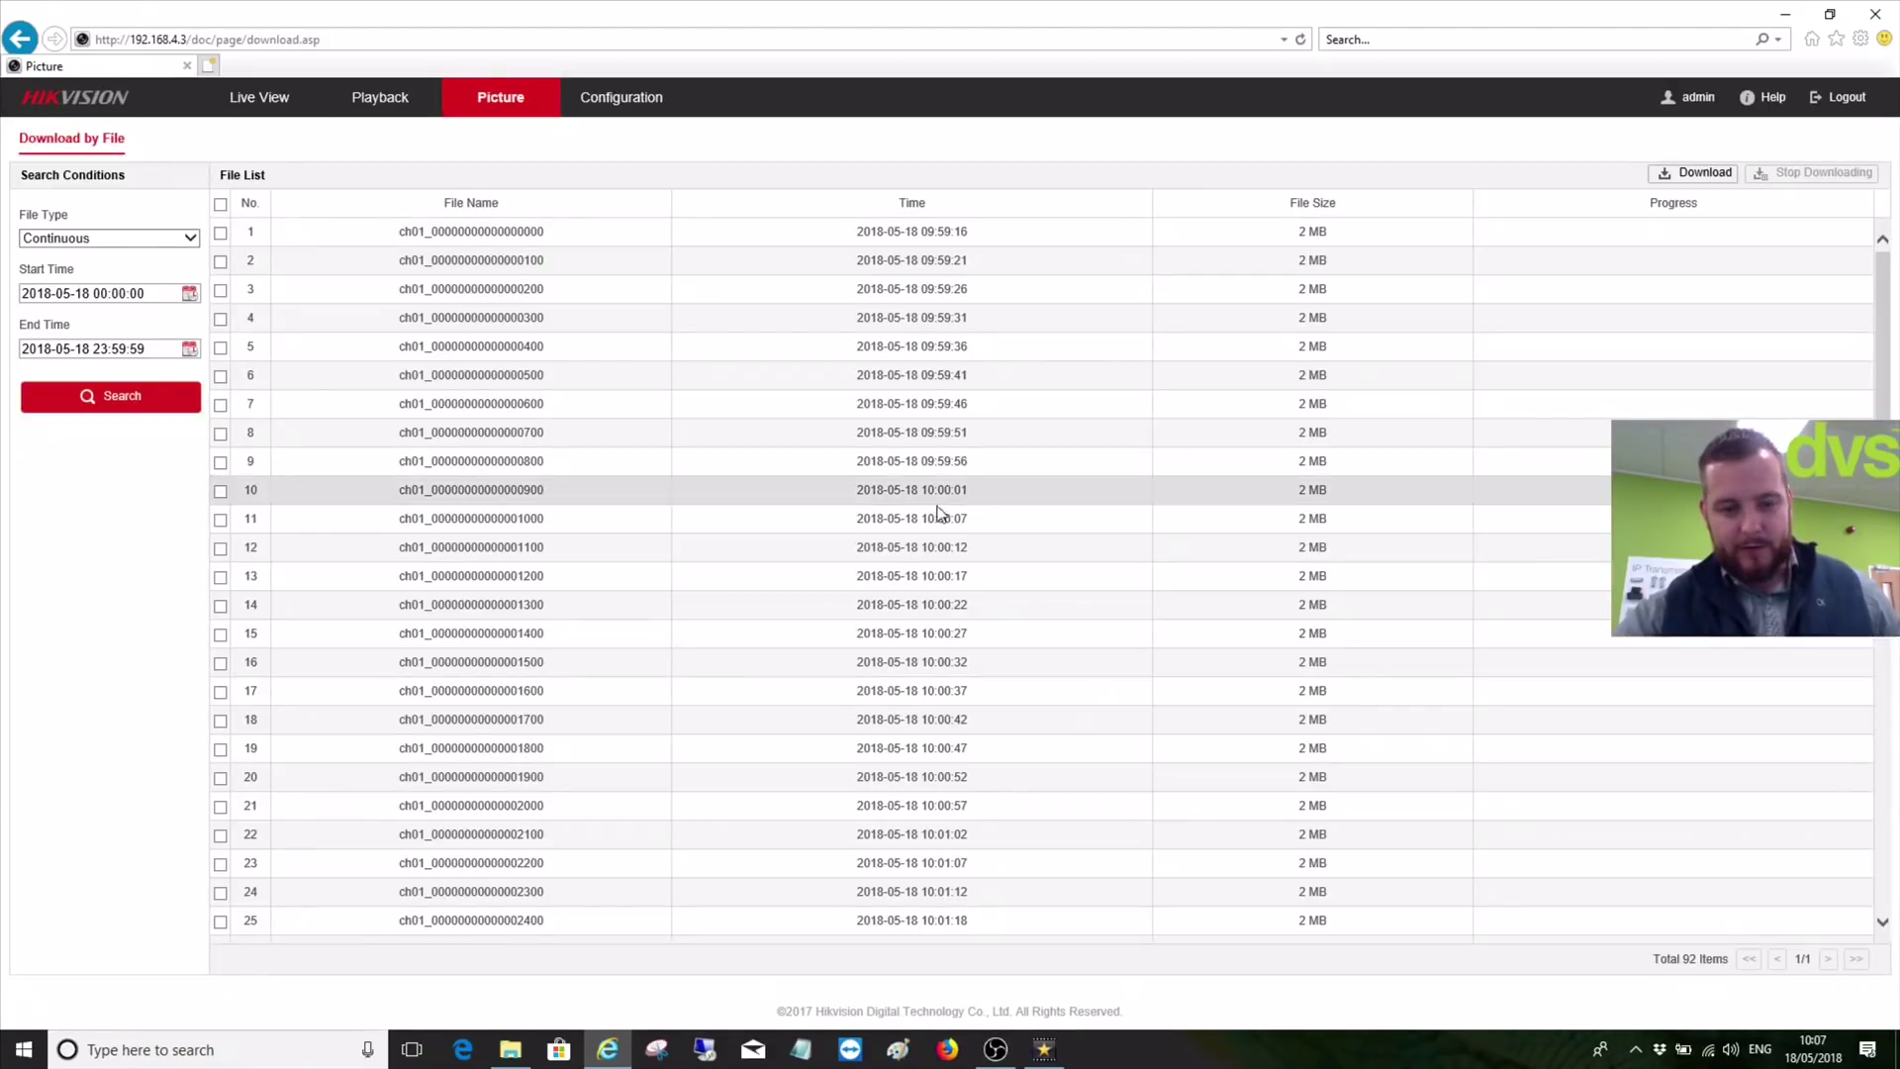
pyautogui.scroll(-2, 857, 569)
pyautogui.scroll(-20, 857, 569)
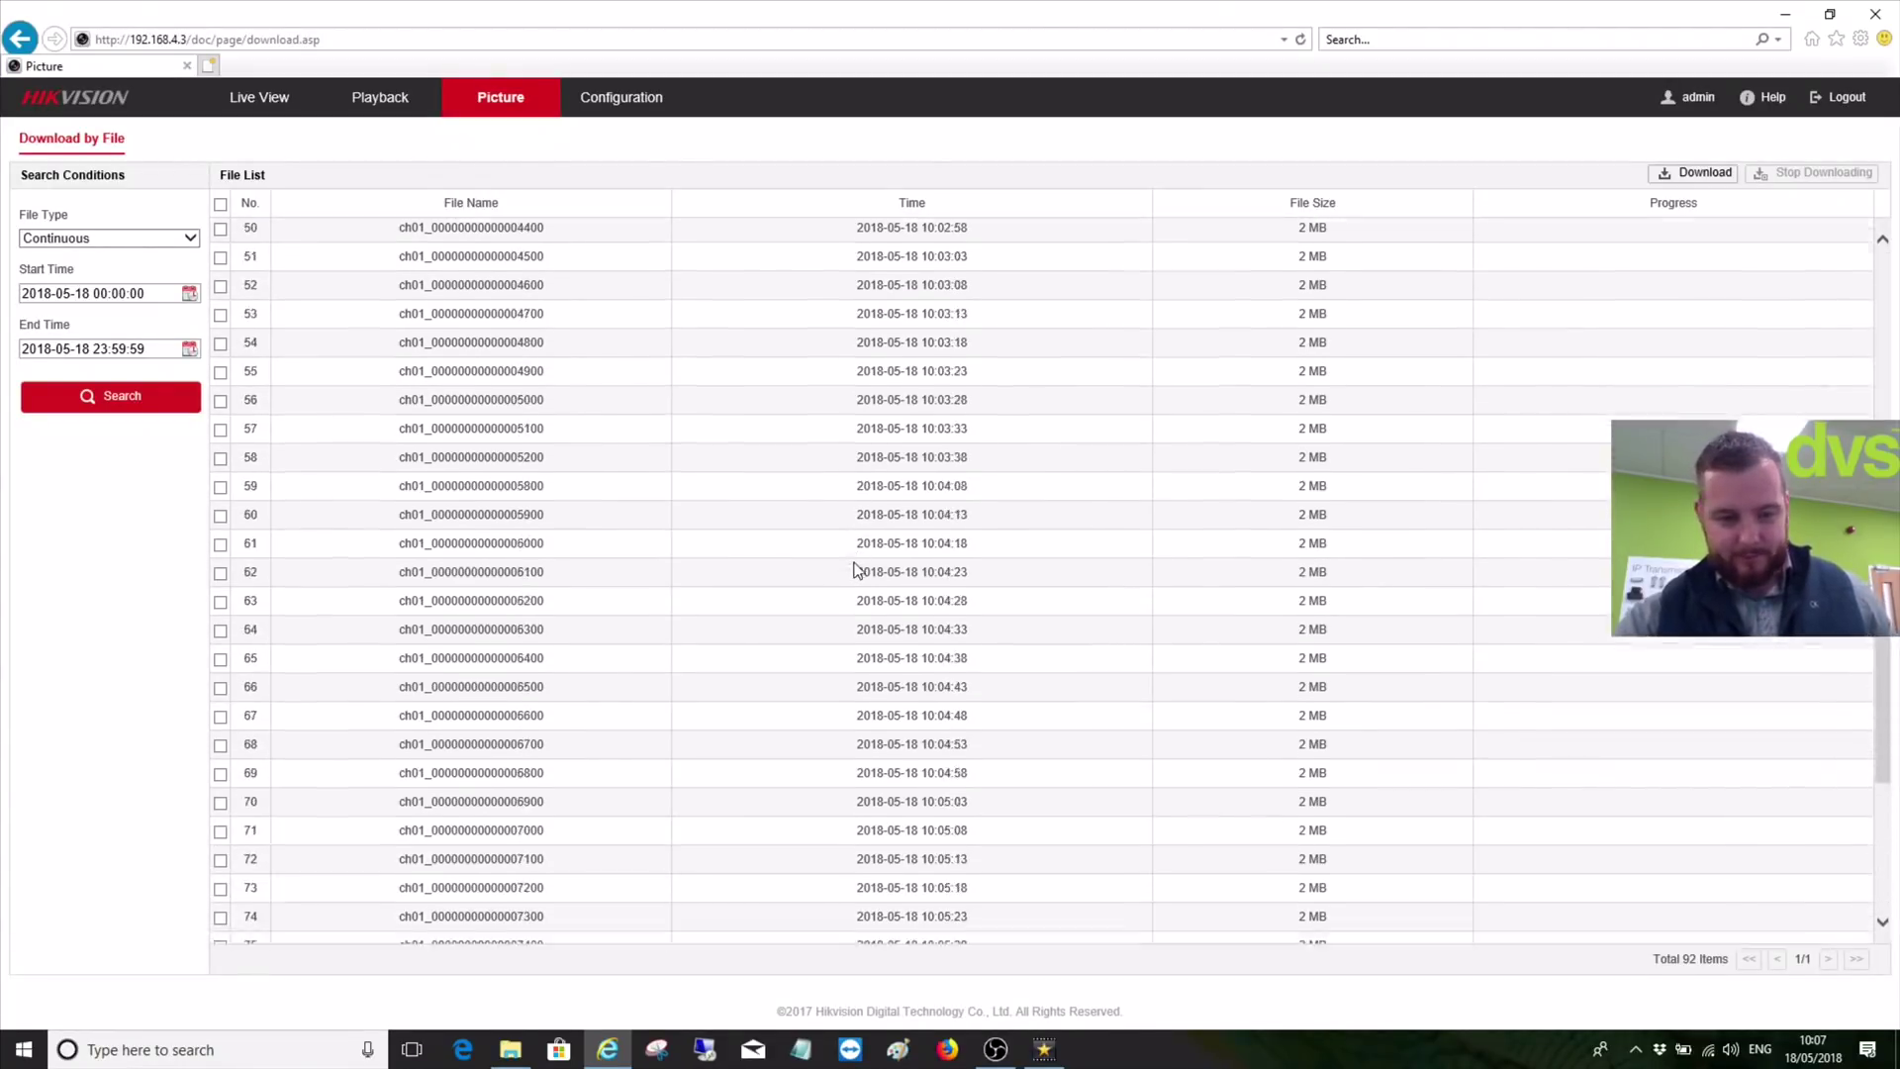
pyautogui.click(220, 204)
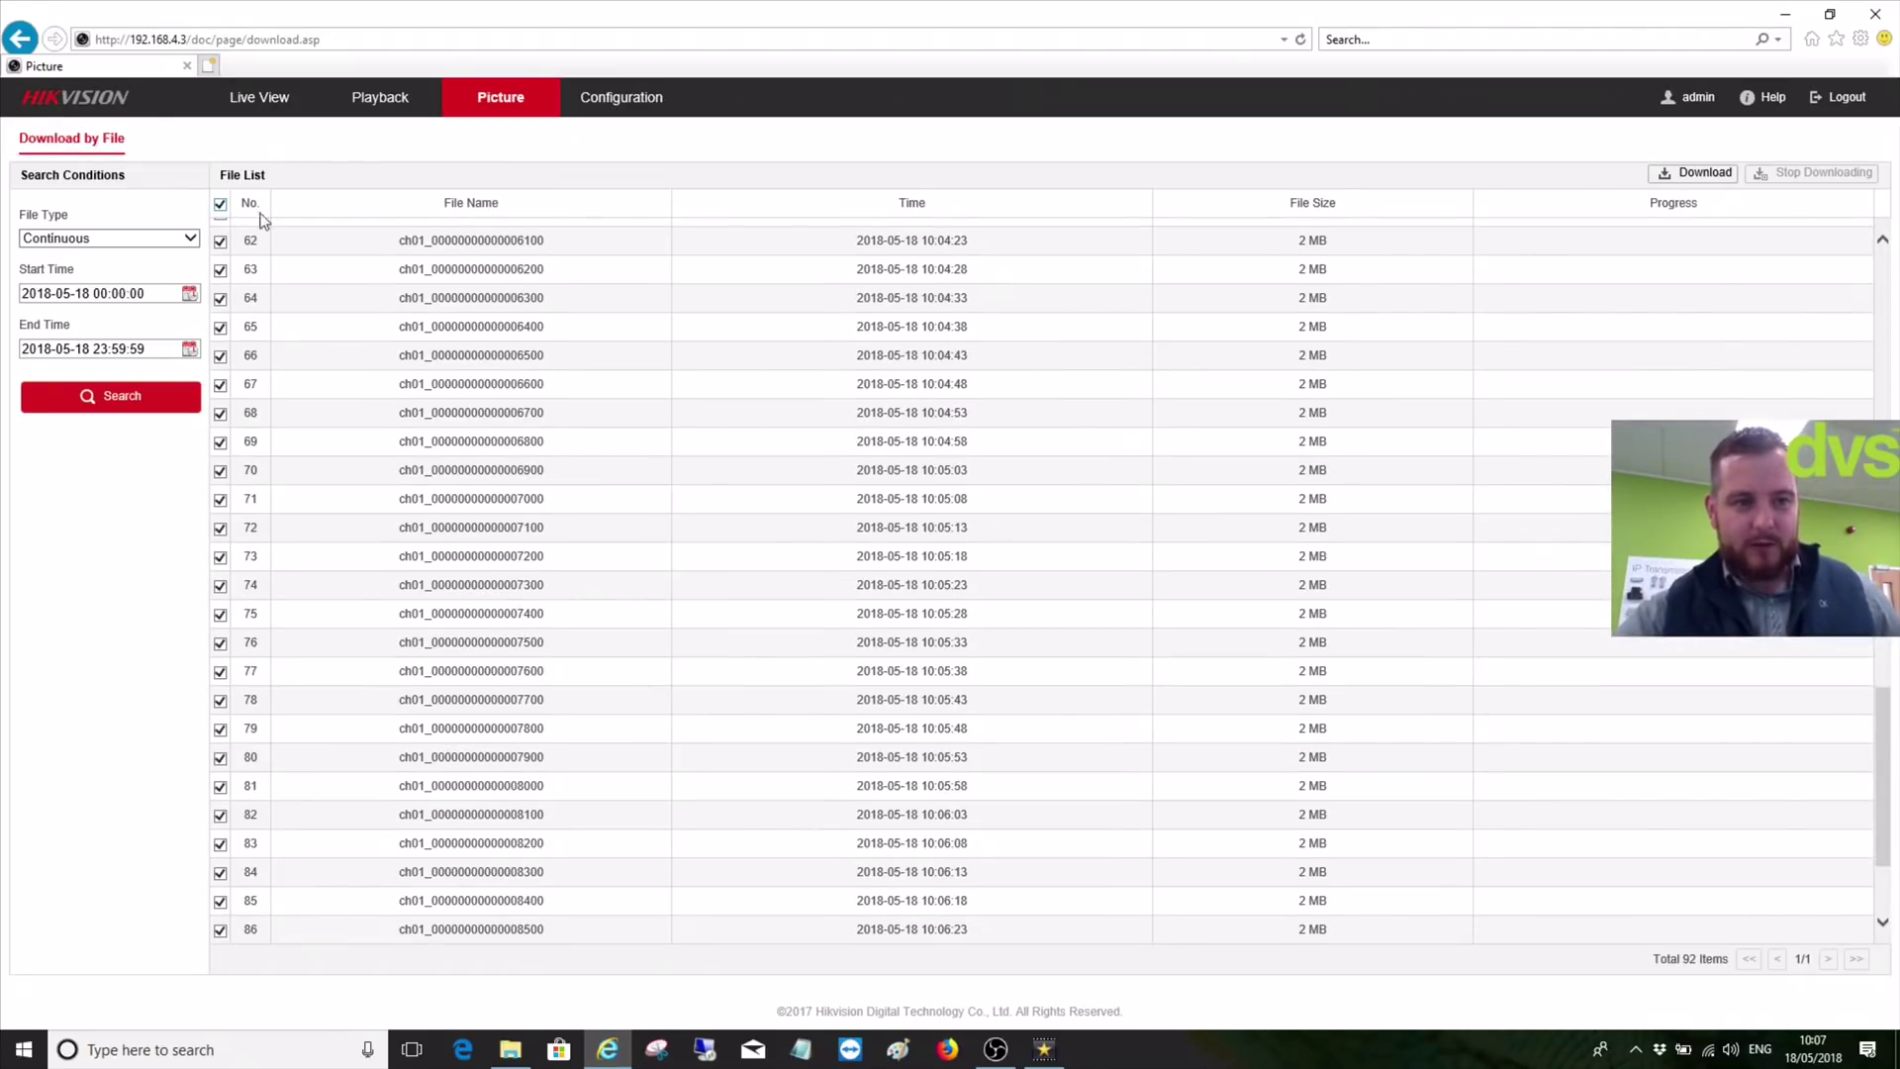
# Start downloading the selected snapshots and scroll through the download progress list
pyautogui.click(1699, 174)
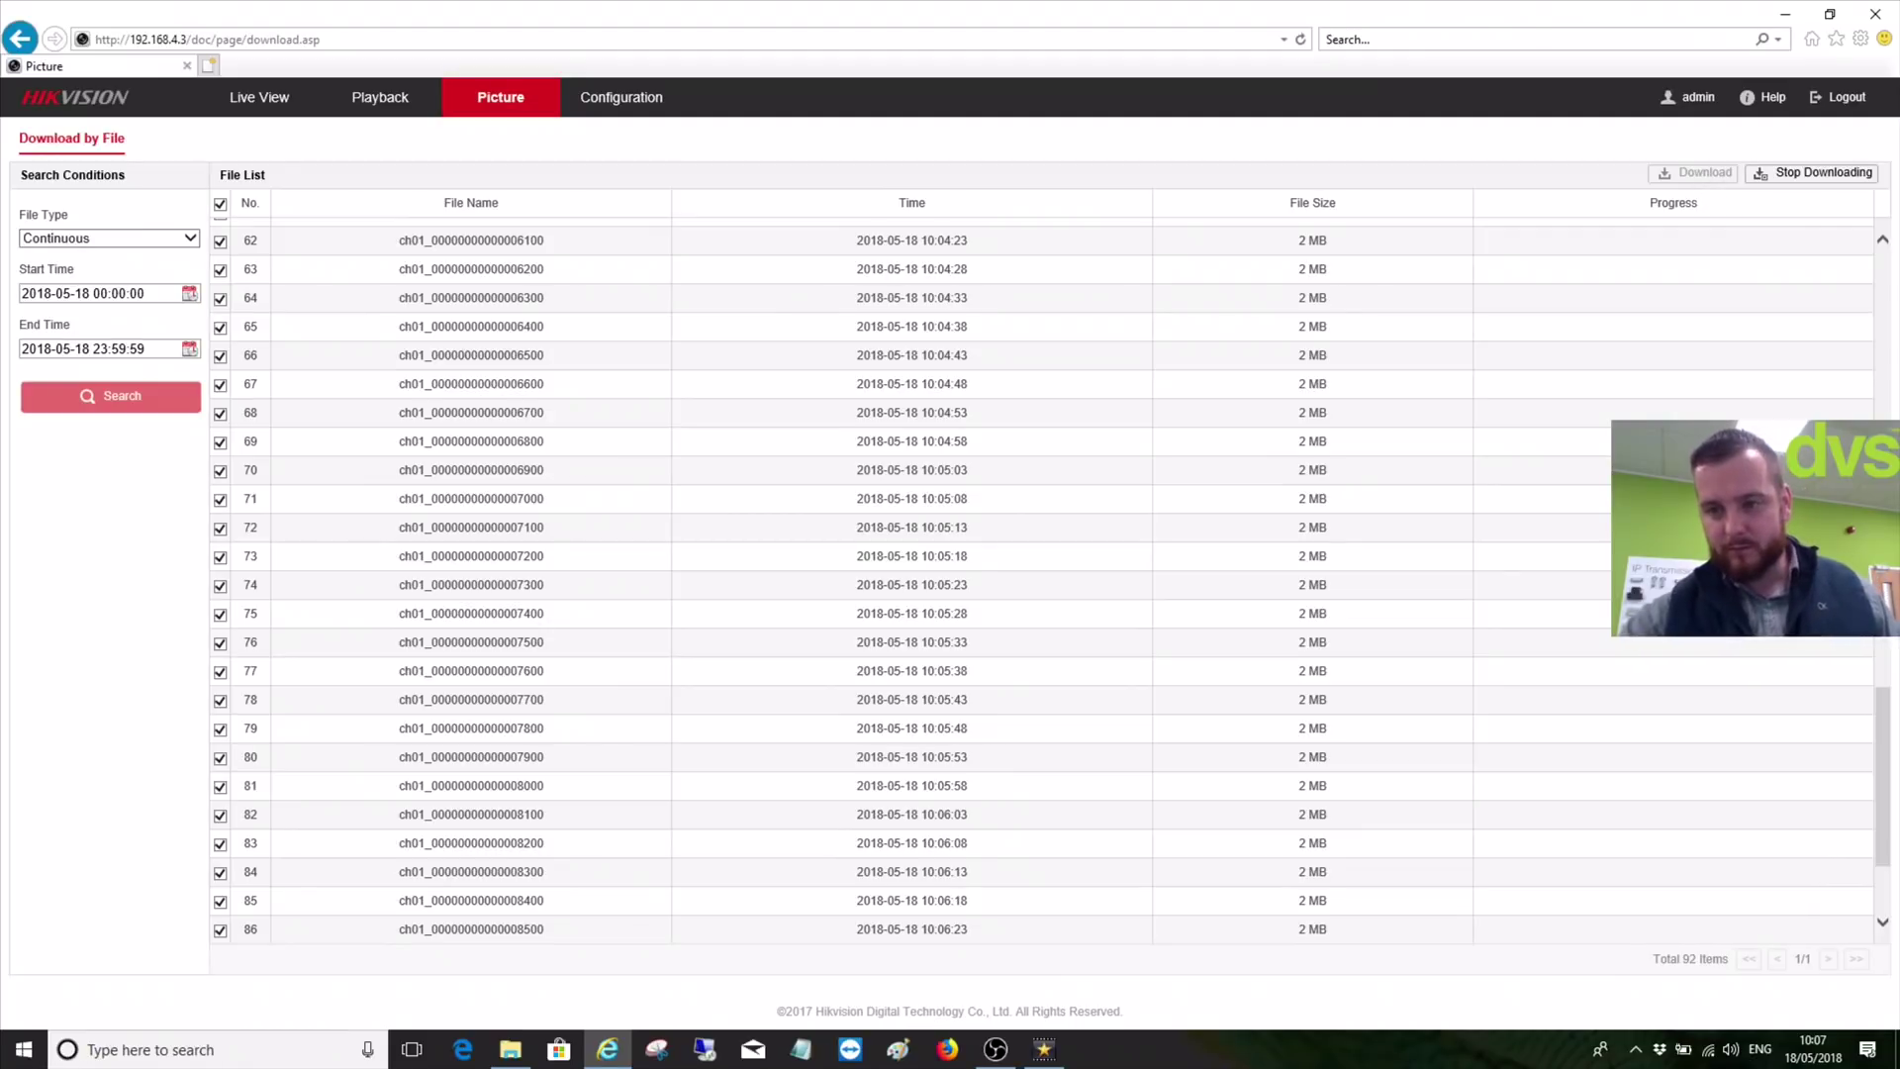
pyautogui.scroll(2, 990, 692)
pyautogui.scroll(12, 990, 831)
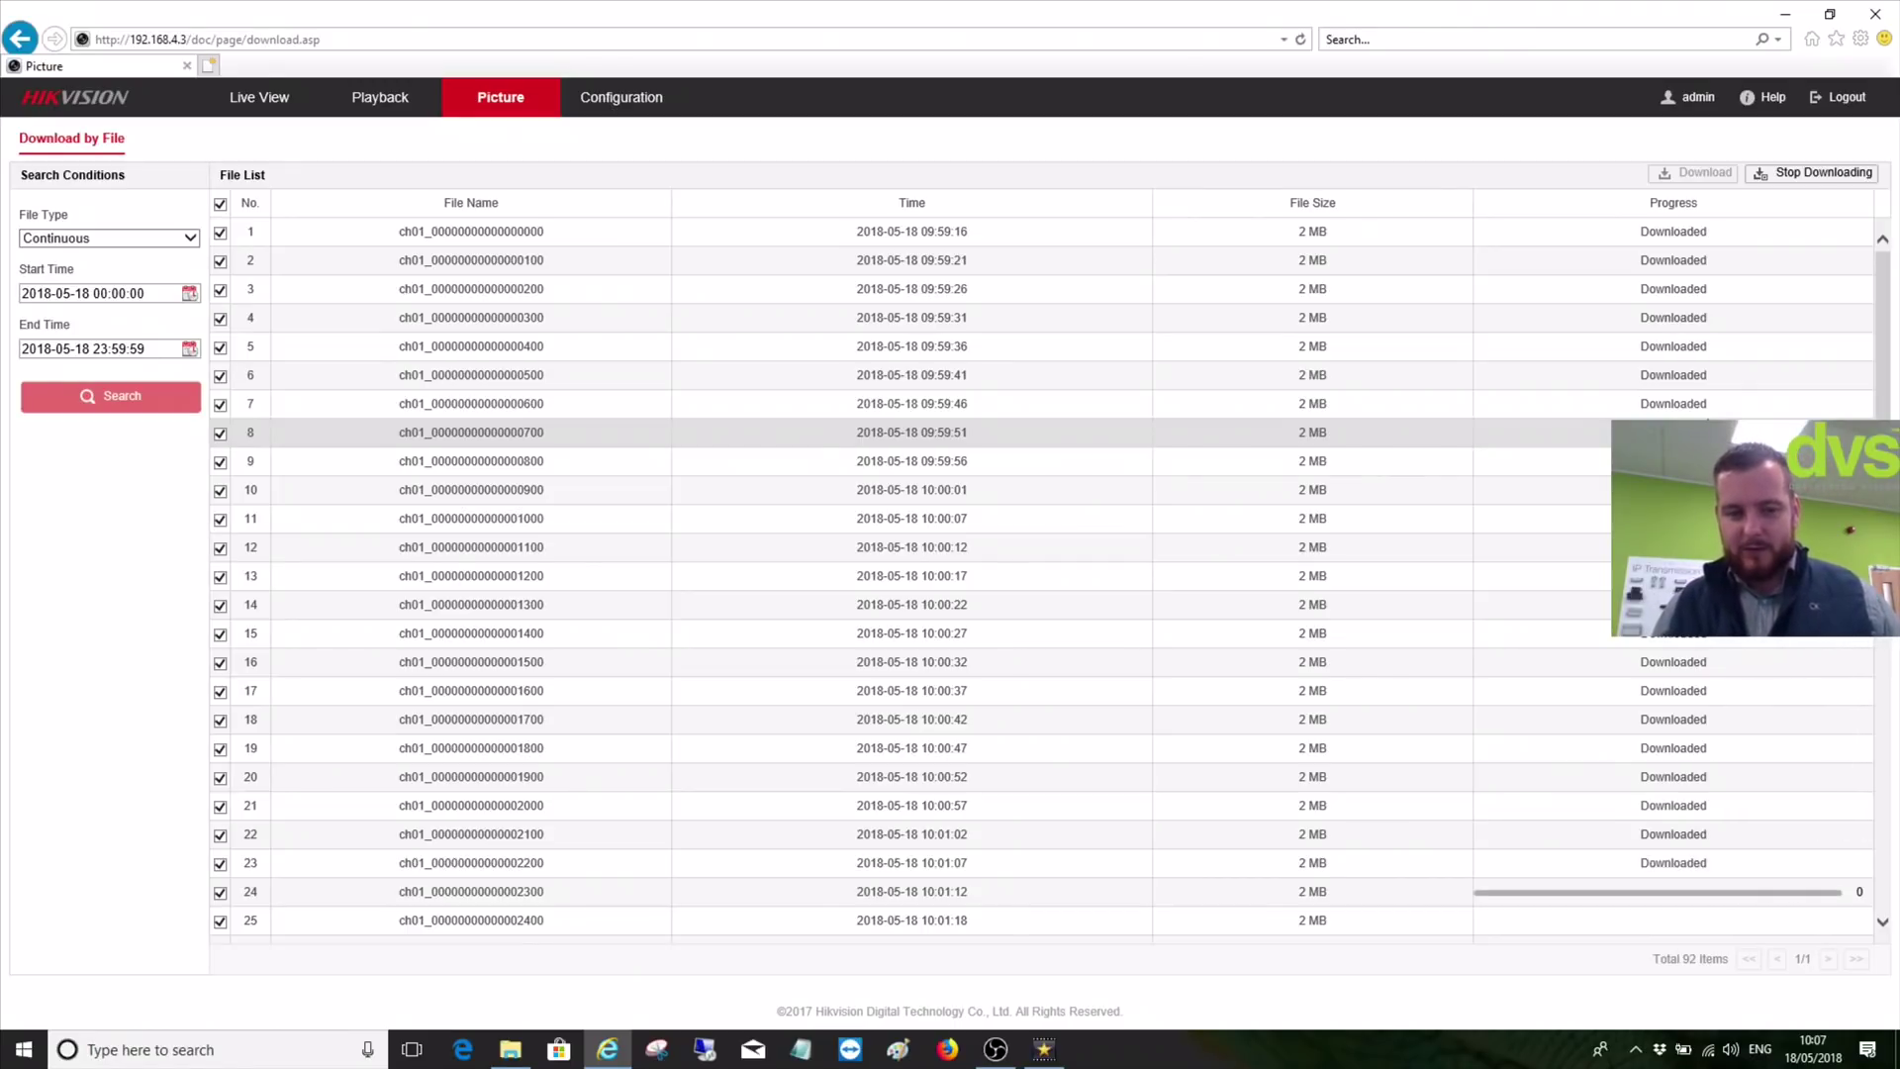
pyautogui.scroll(-3, 940, 574)
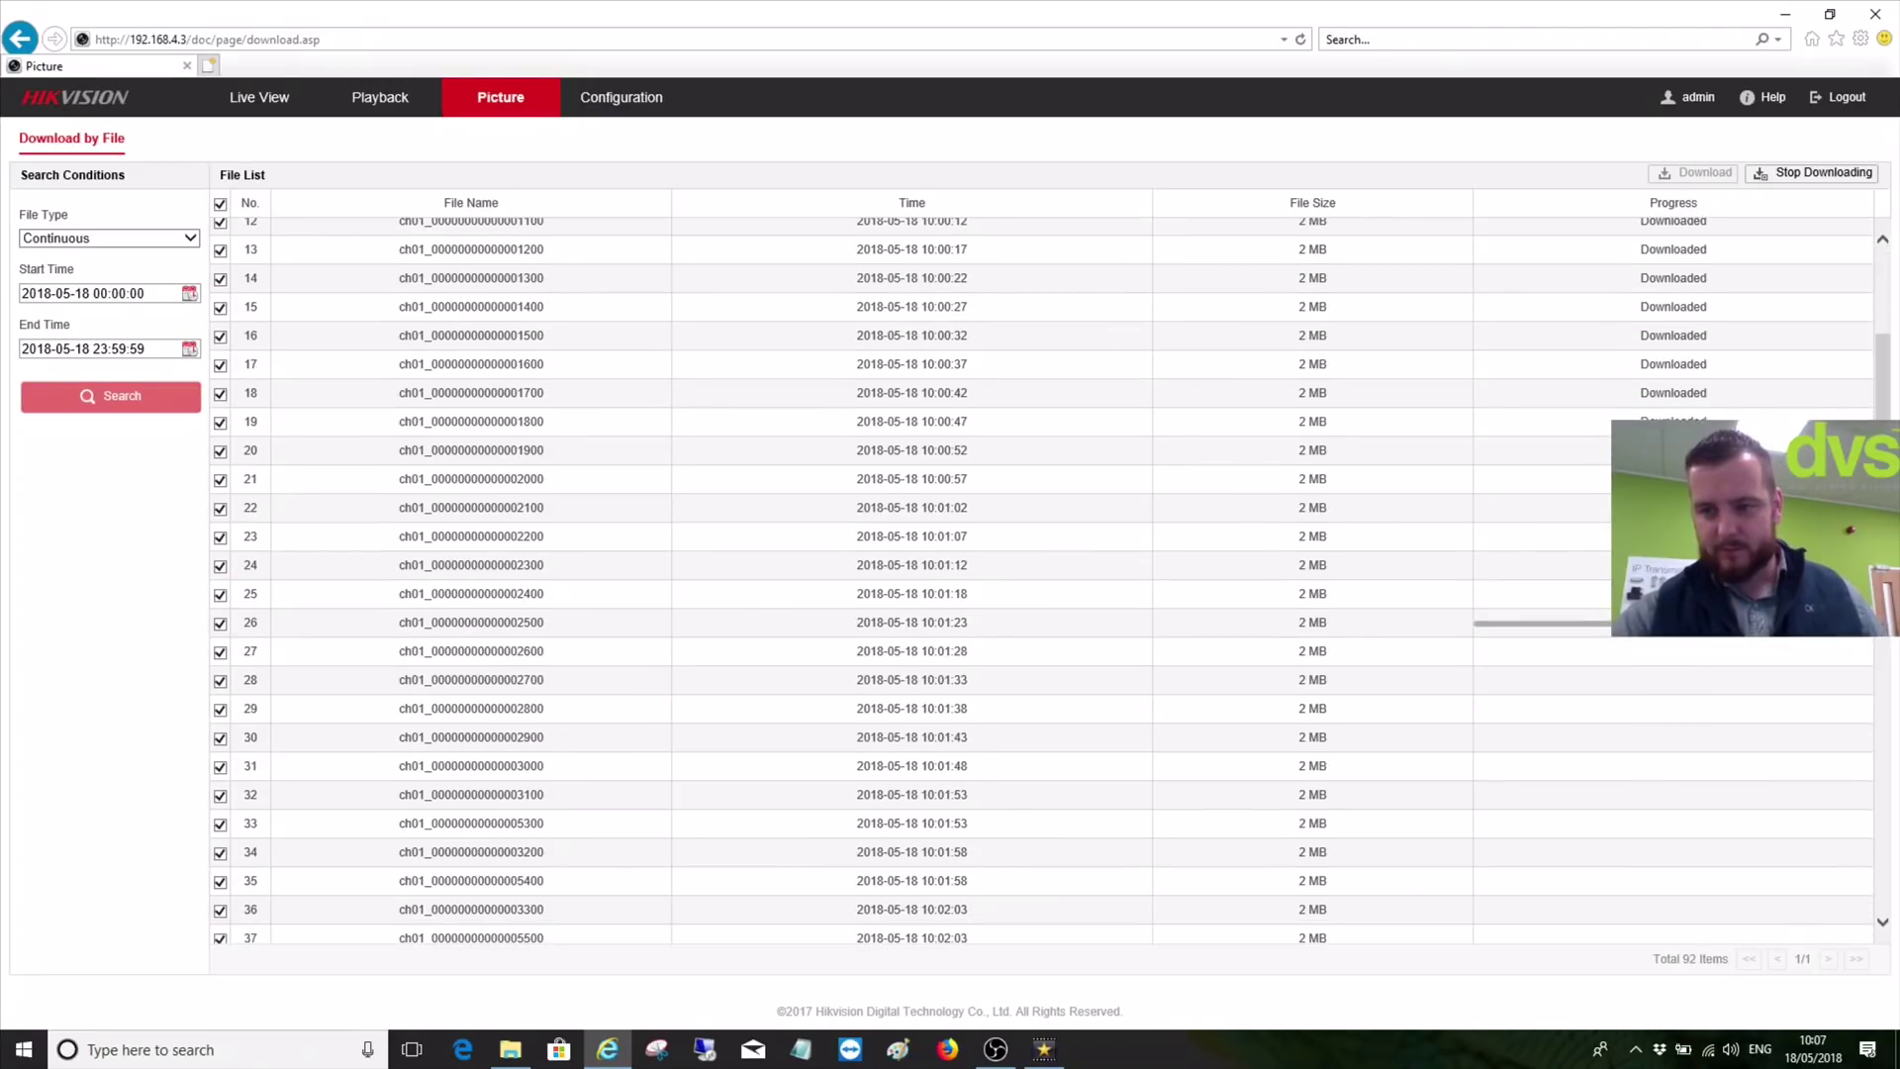
pyautogui.scroll(-1, 1043, 580)
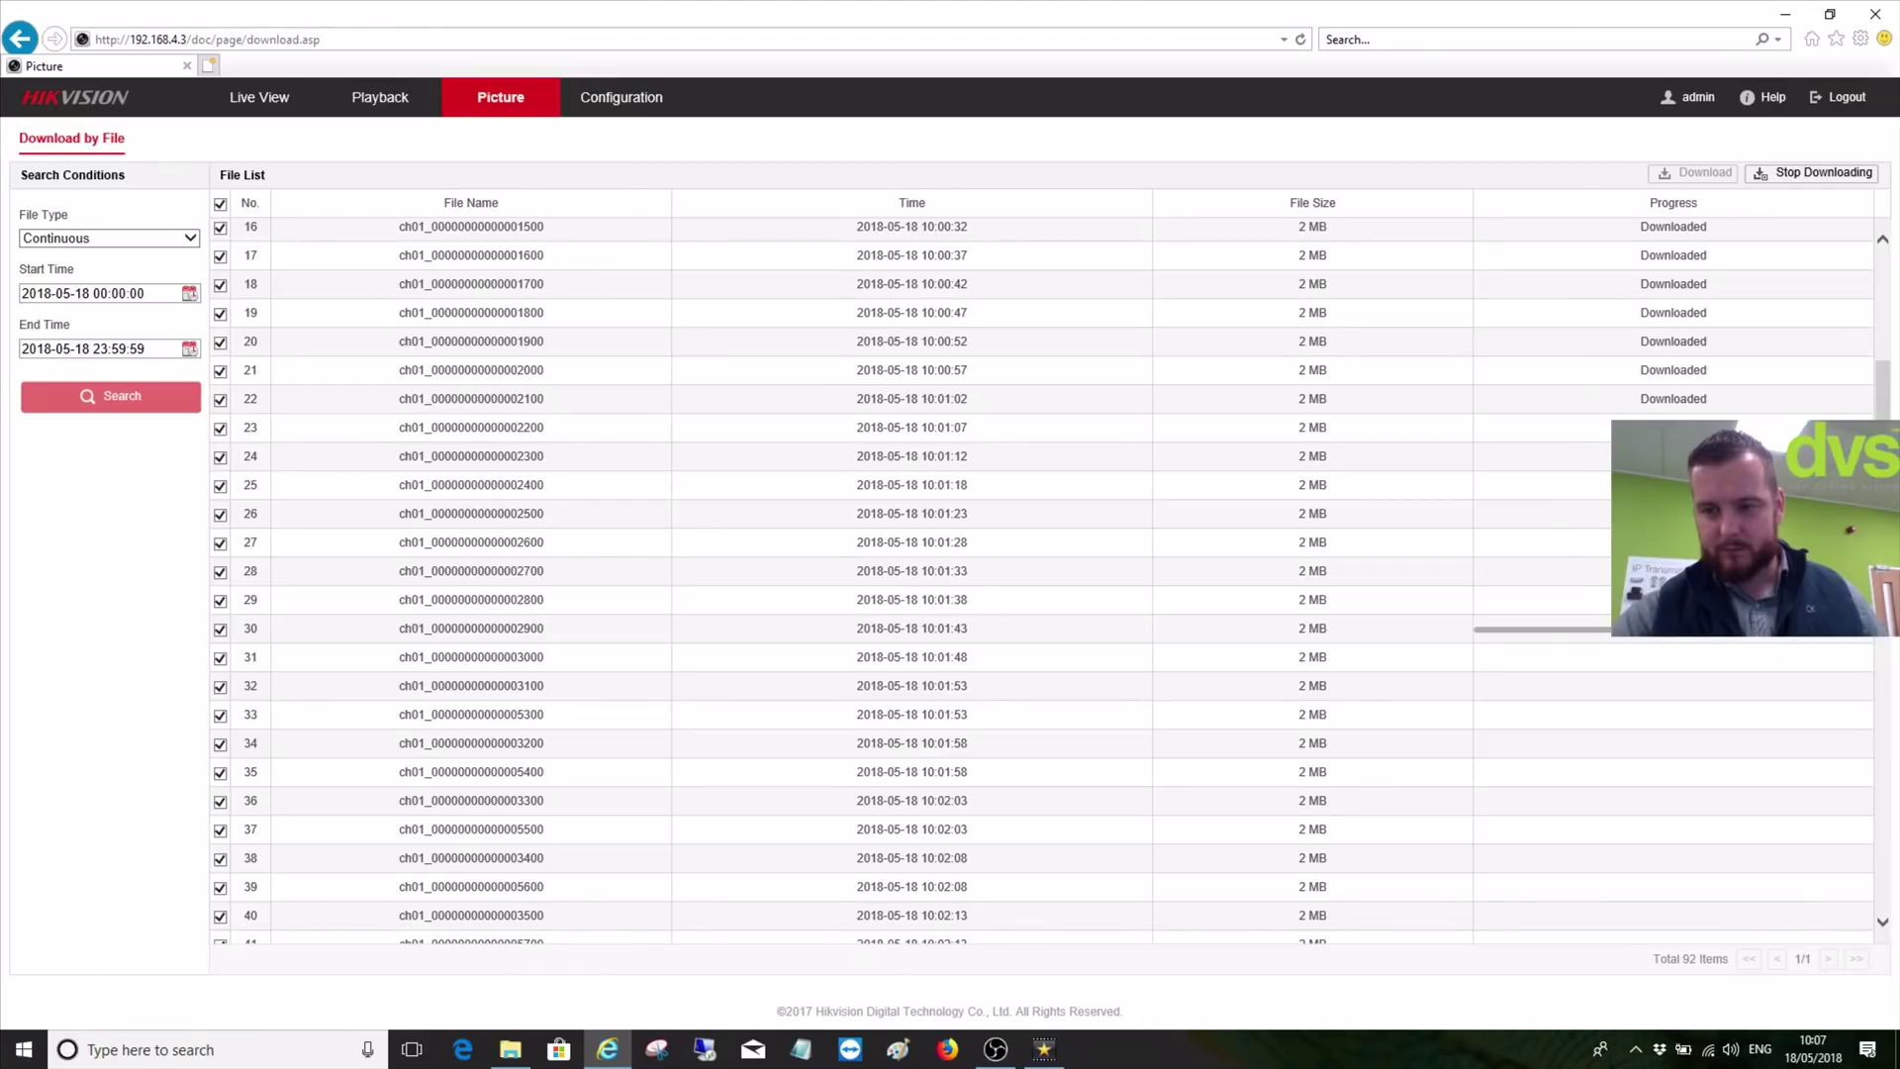
pyautogui.scroll(-1, 1039, 579)
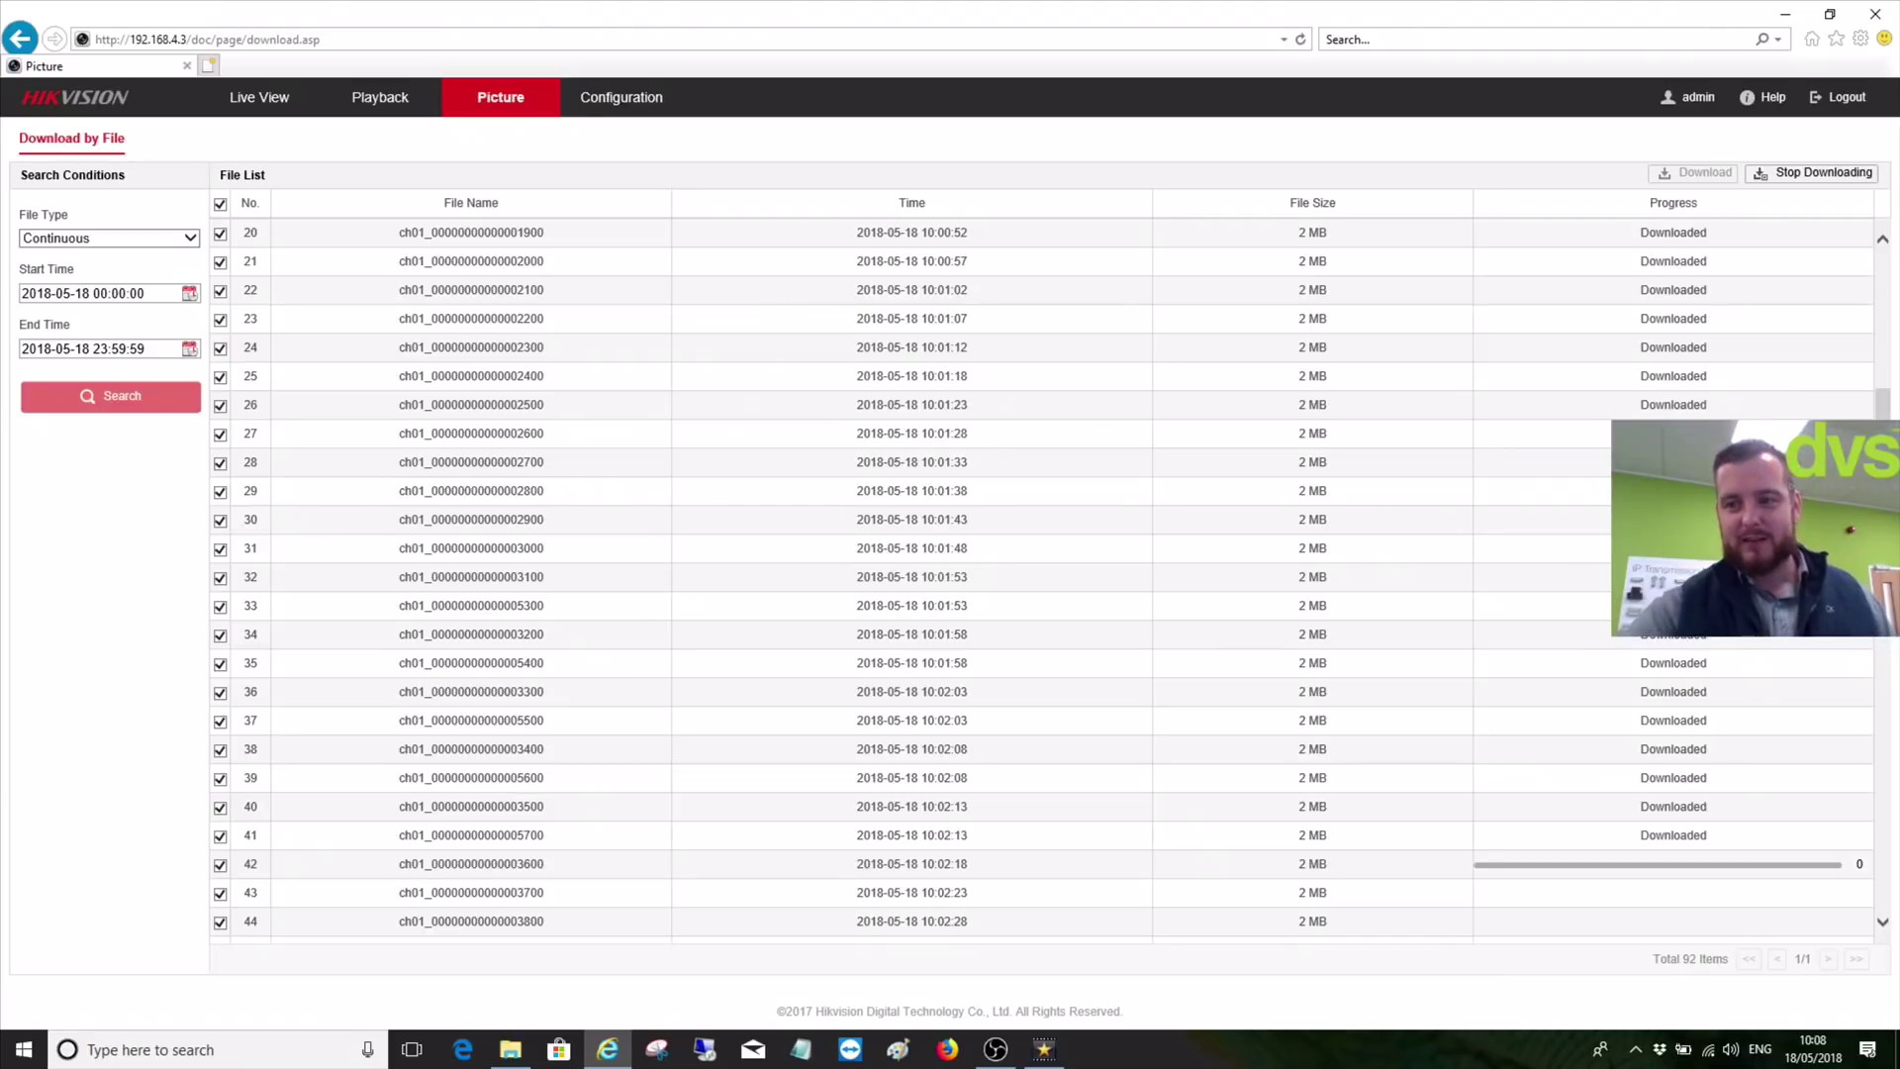
# Stop the snapshot download partway through
pyautogui.hotkey('alt', 'Tab')
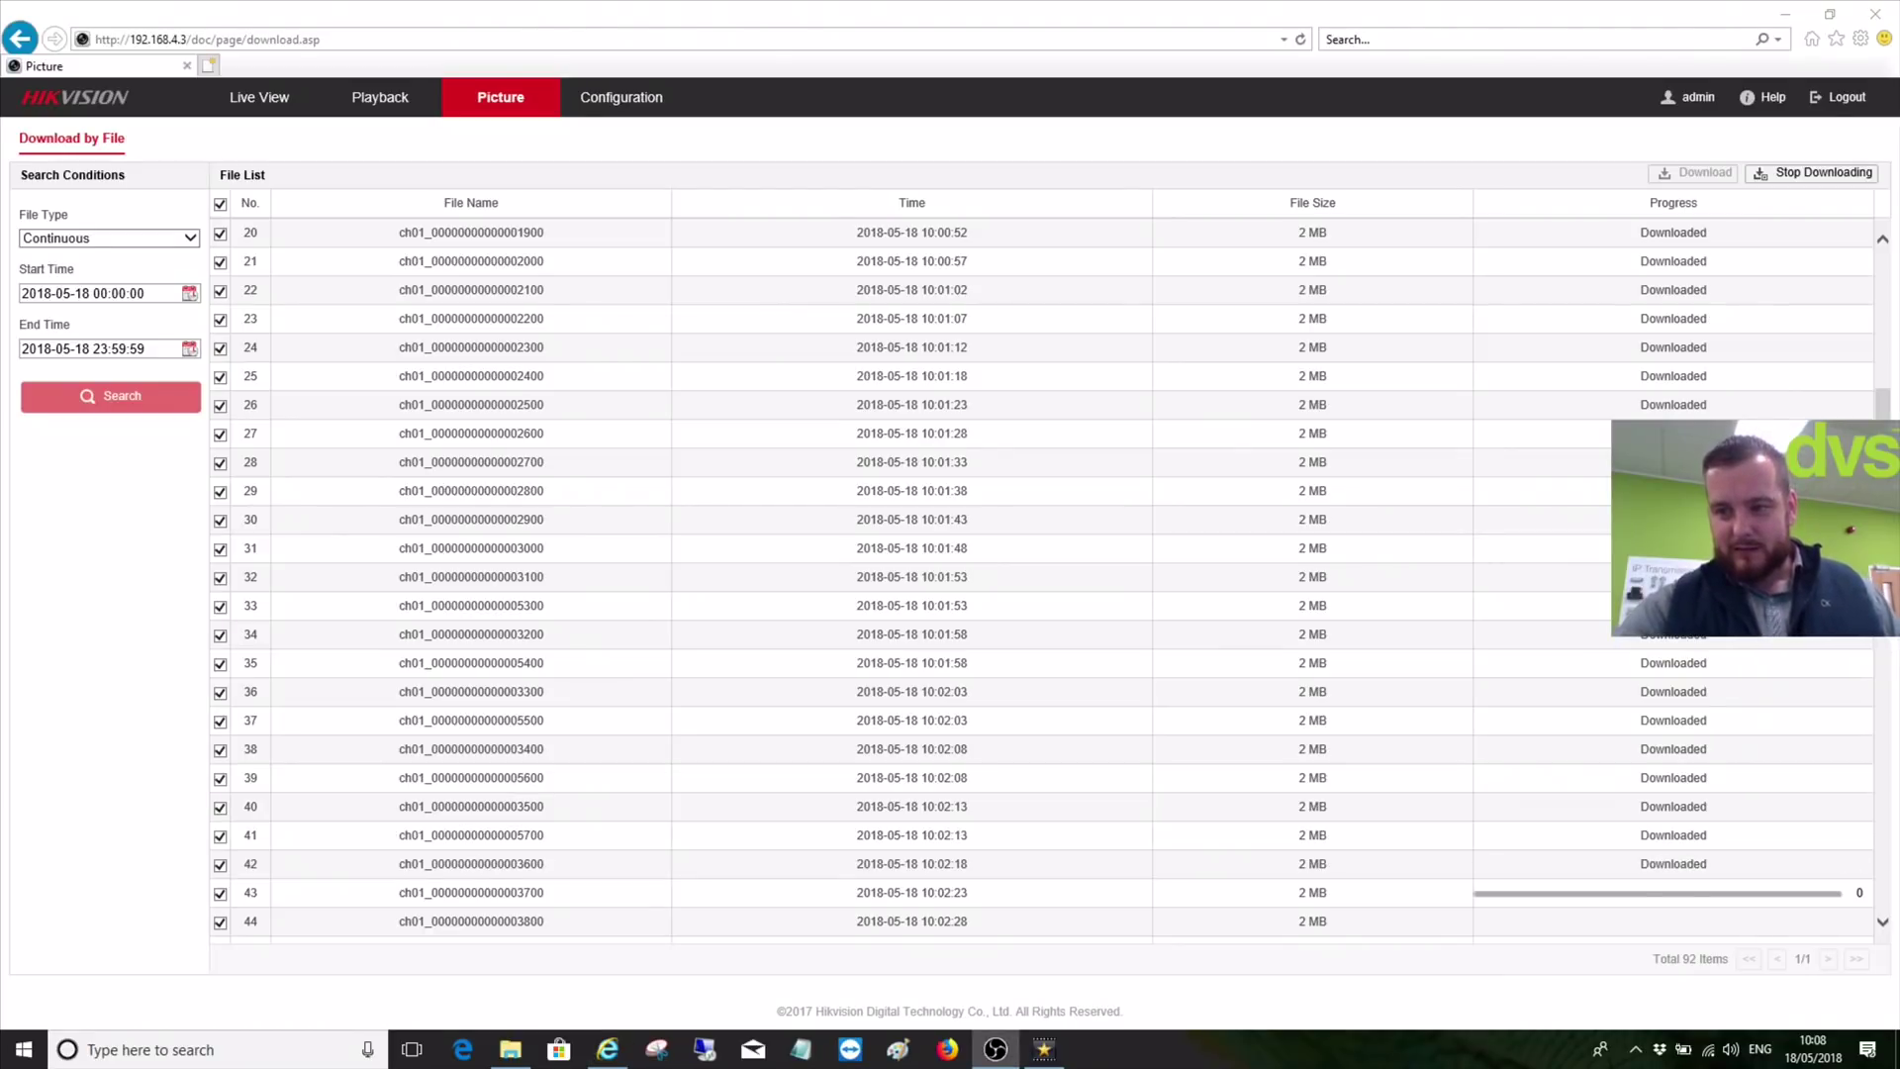
pyautogui.click(1803, 184)
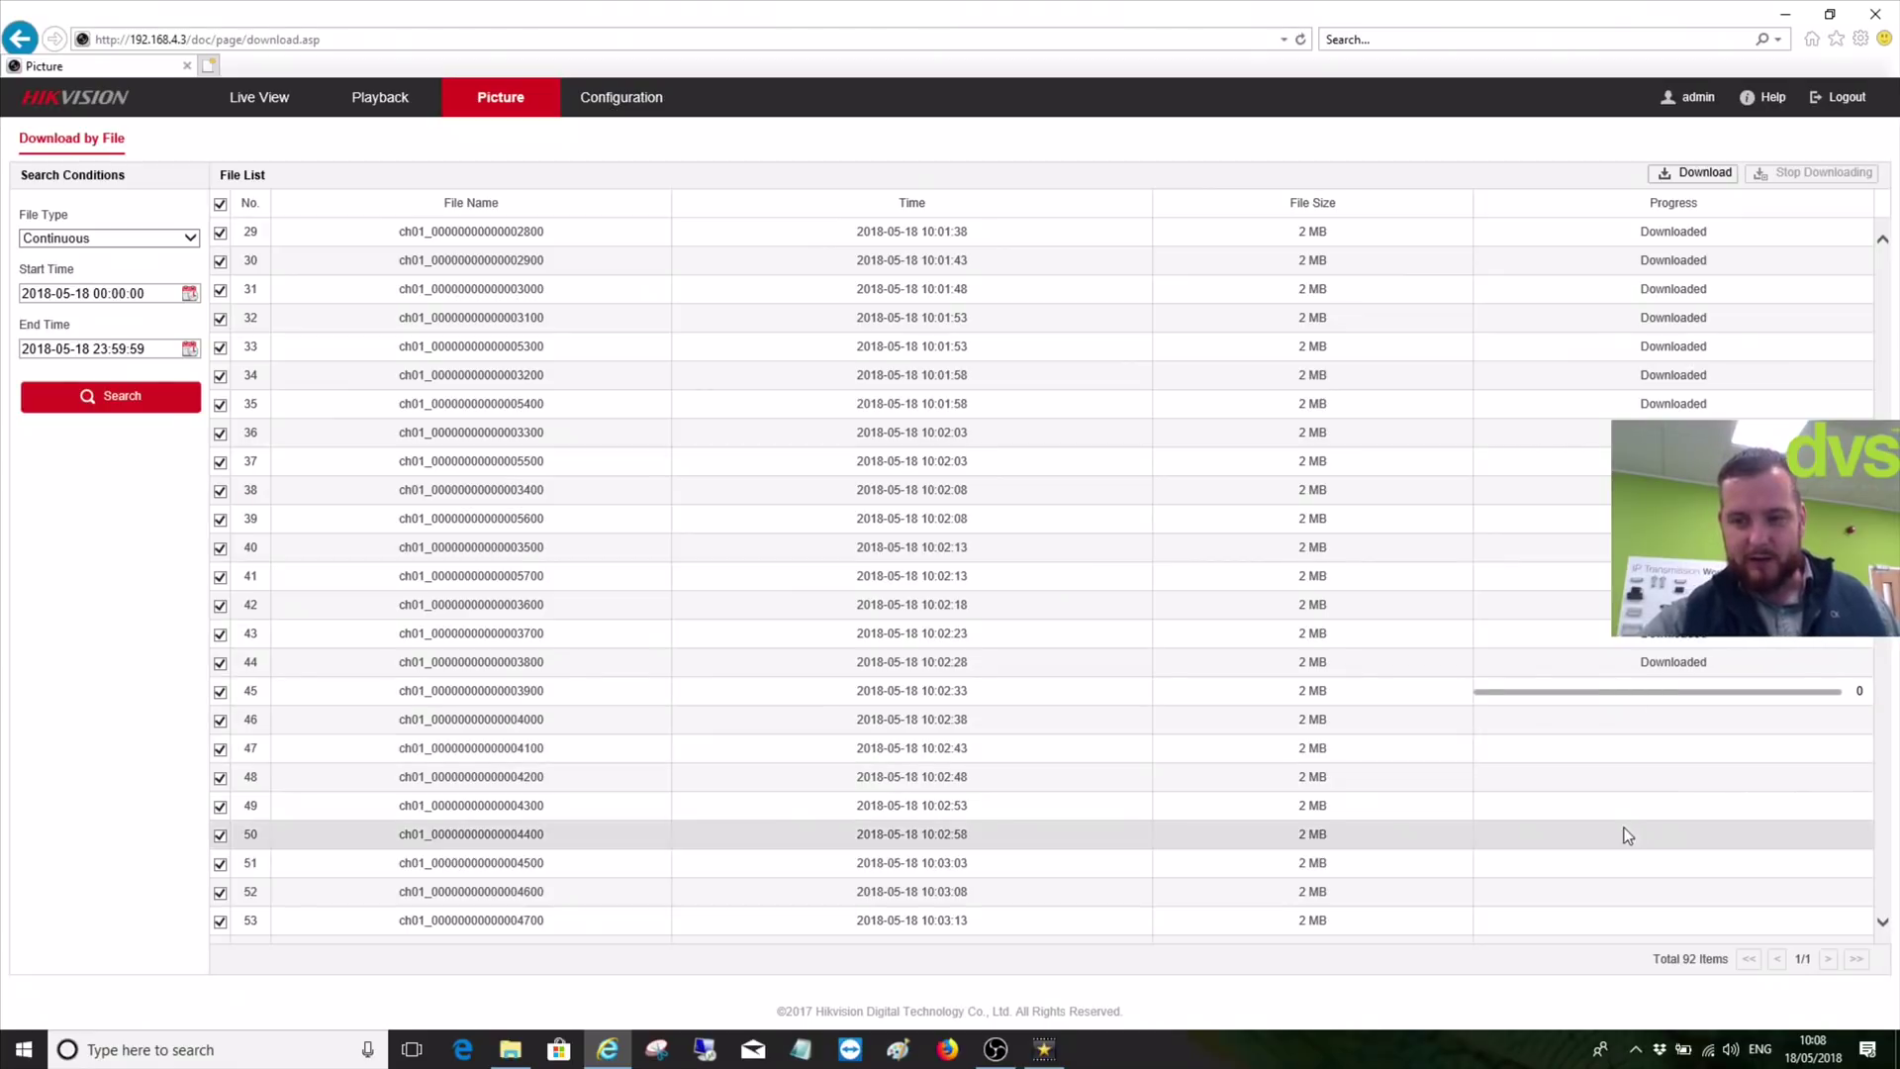
pyautogui.moveTo(524, 1062)
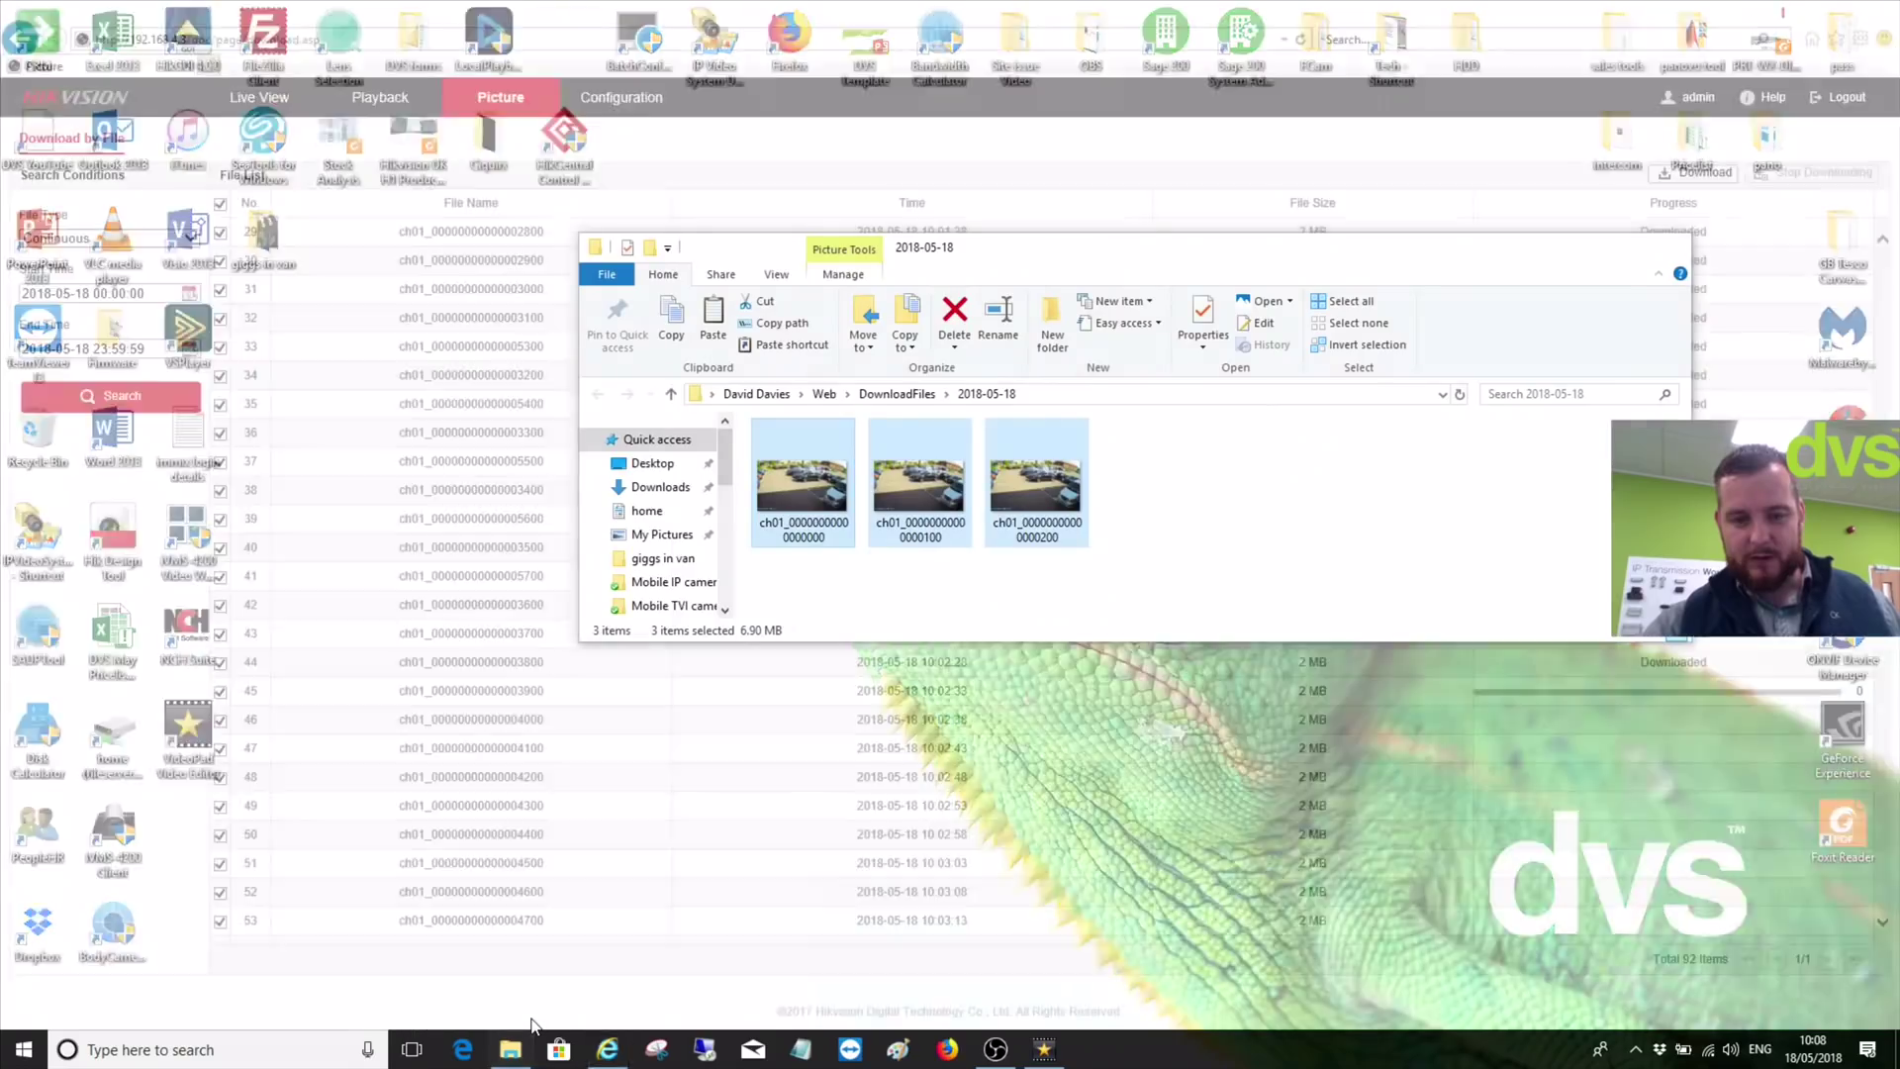
# Restore the 2018-05-18 download folder window and maximize it
pyautogui.click(509, 980)
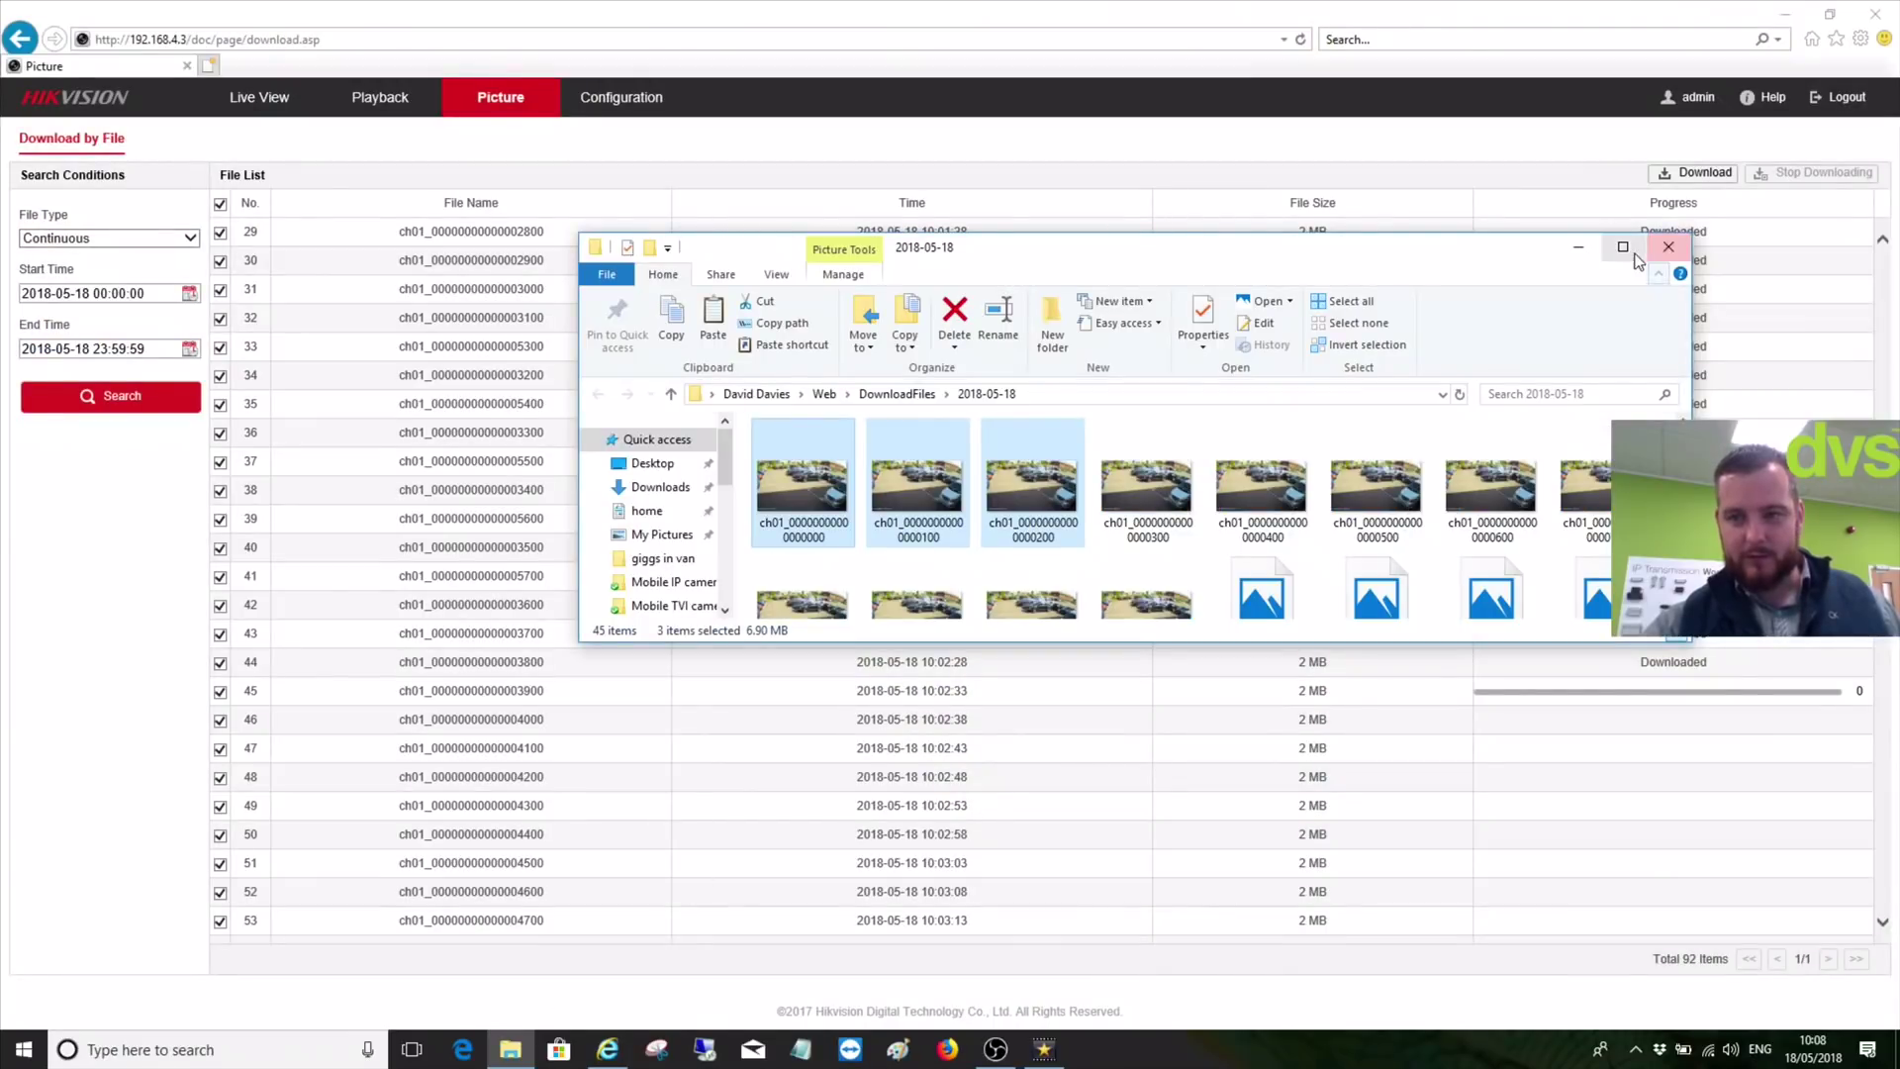
pyautogui.click(1623, 247)
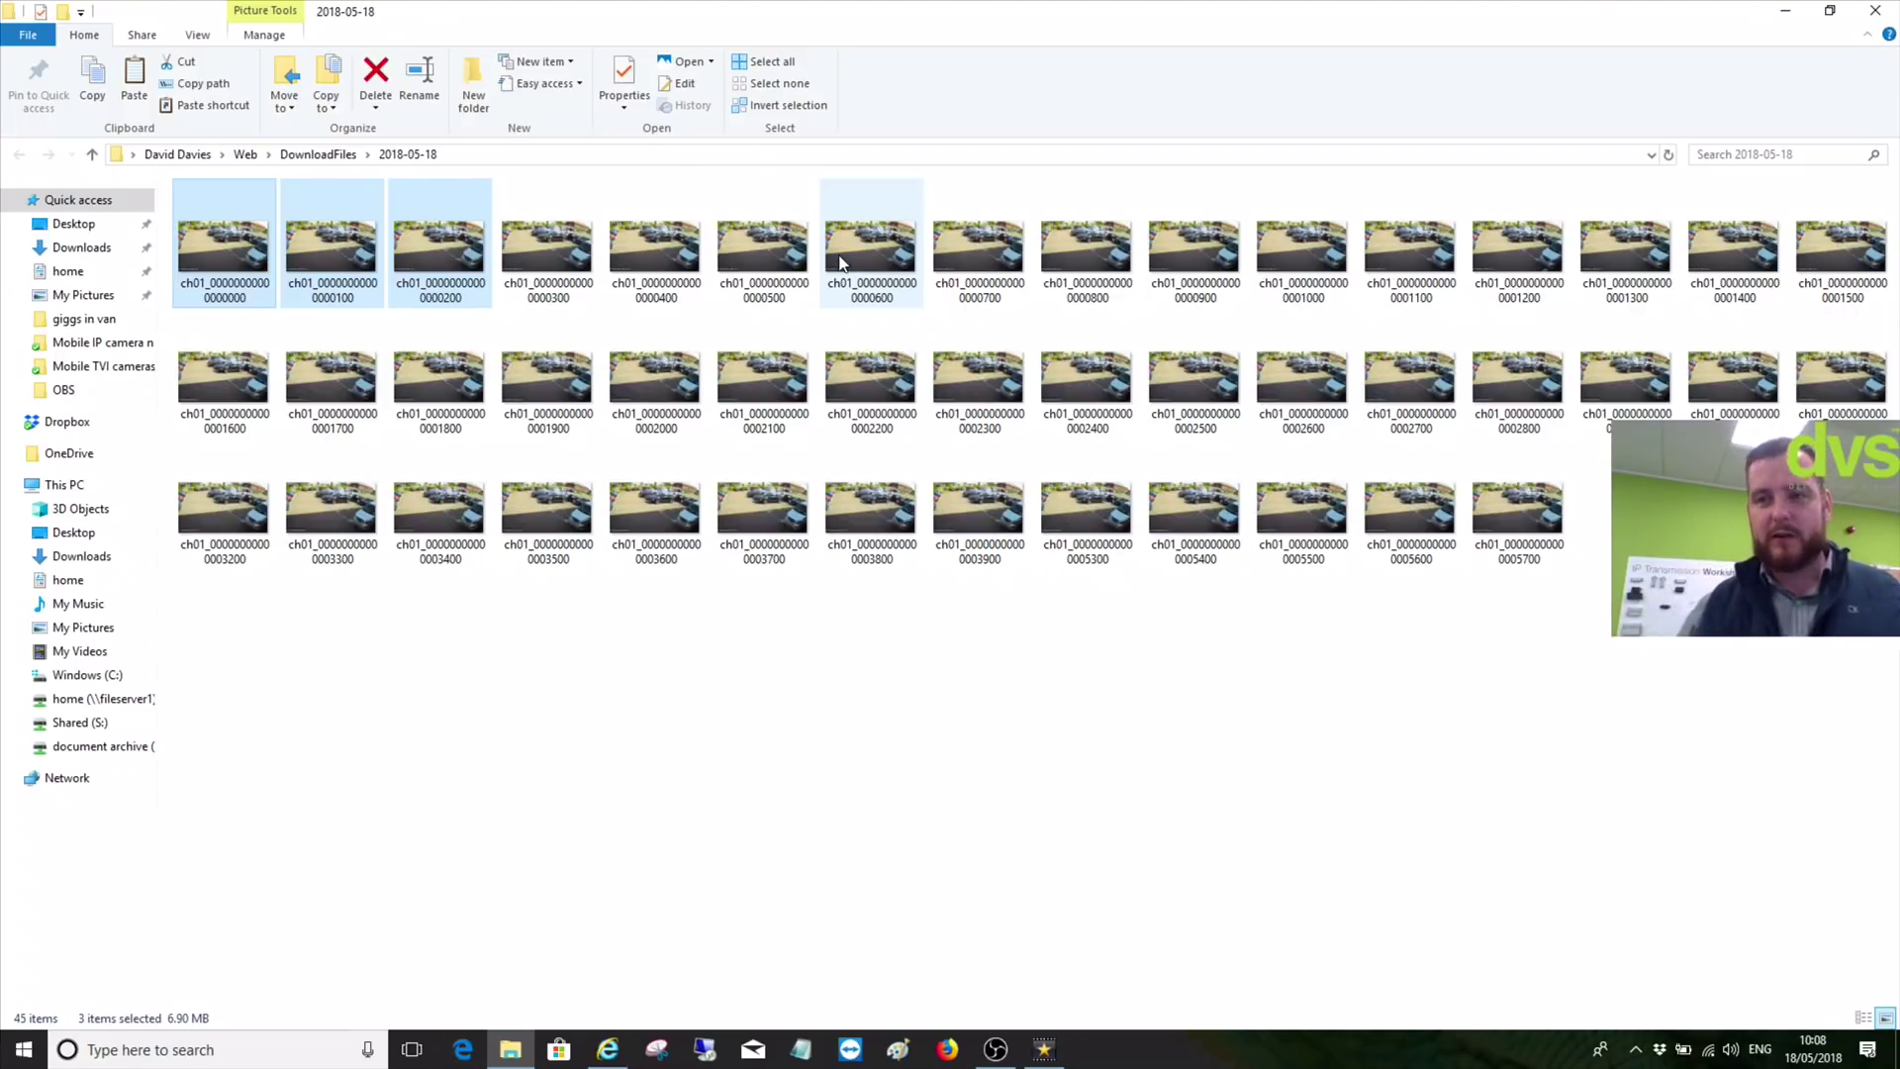
# Cut all 45 snapshot images from the download folder and switch to VideoPad
pyautogui.click(1046, 1051)
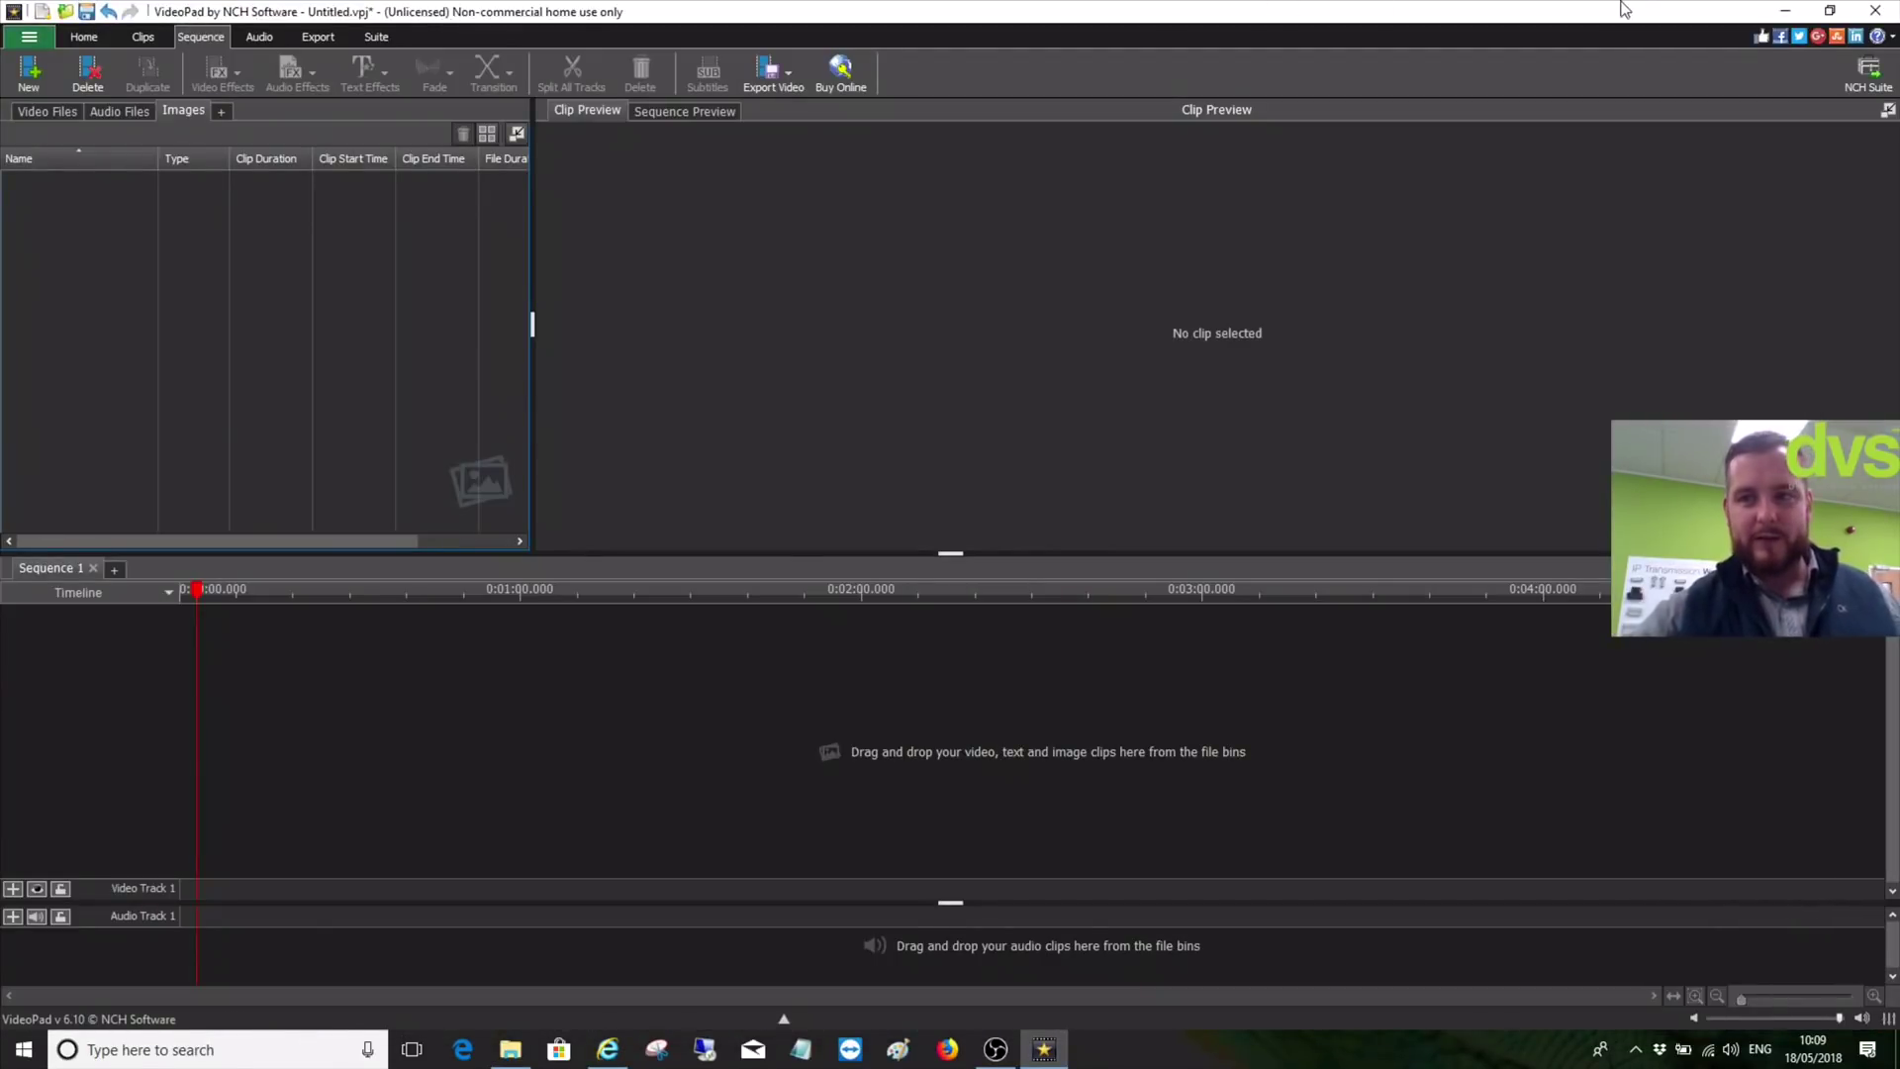
pyautogui.click(1783, 11)
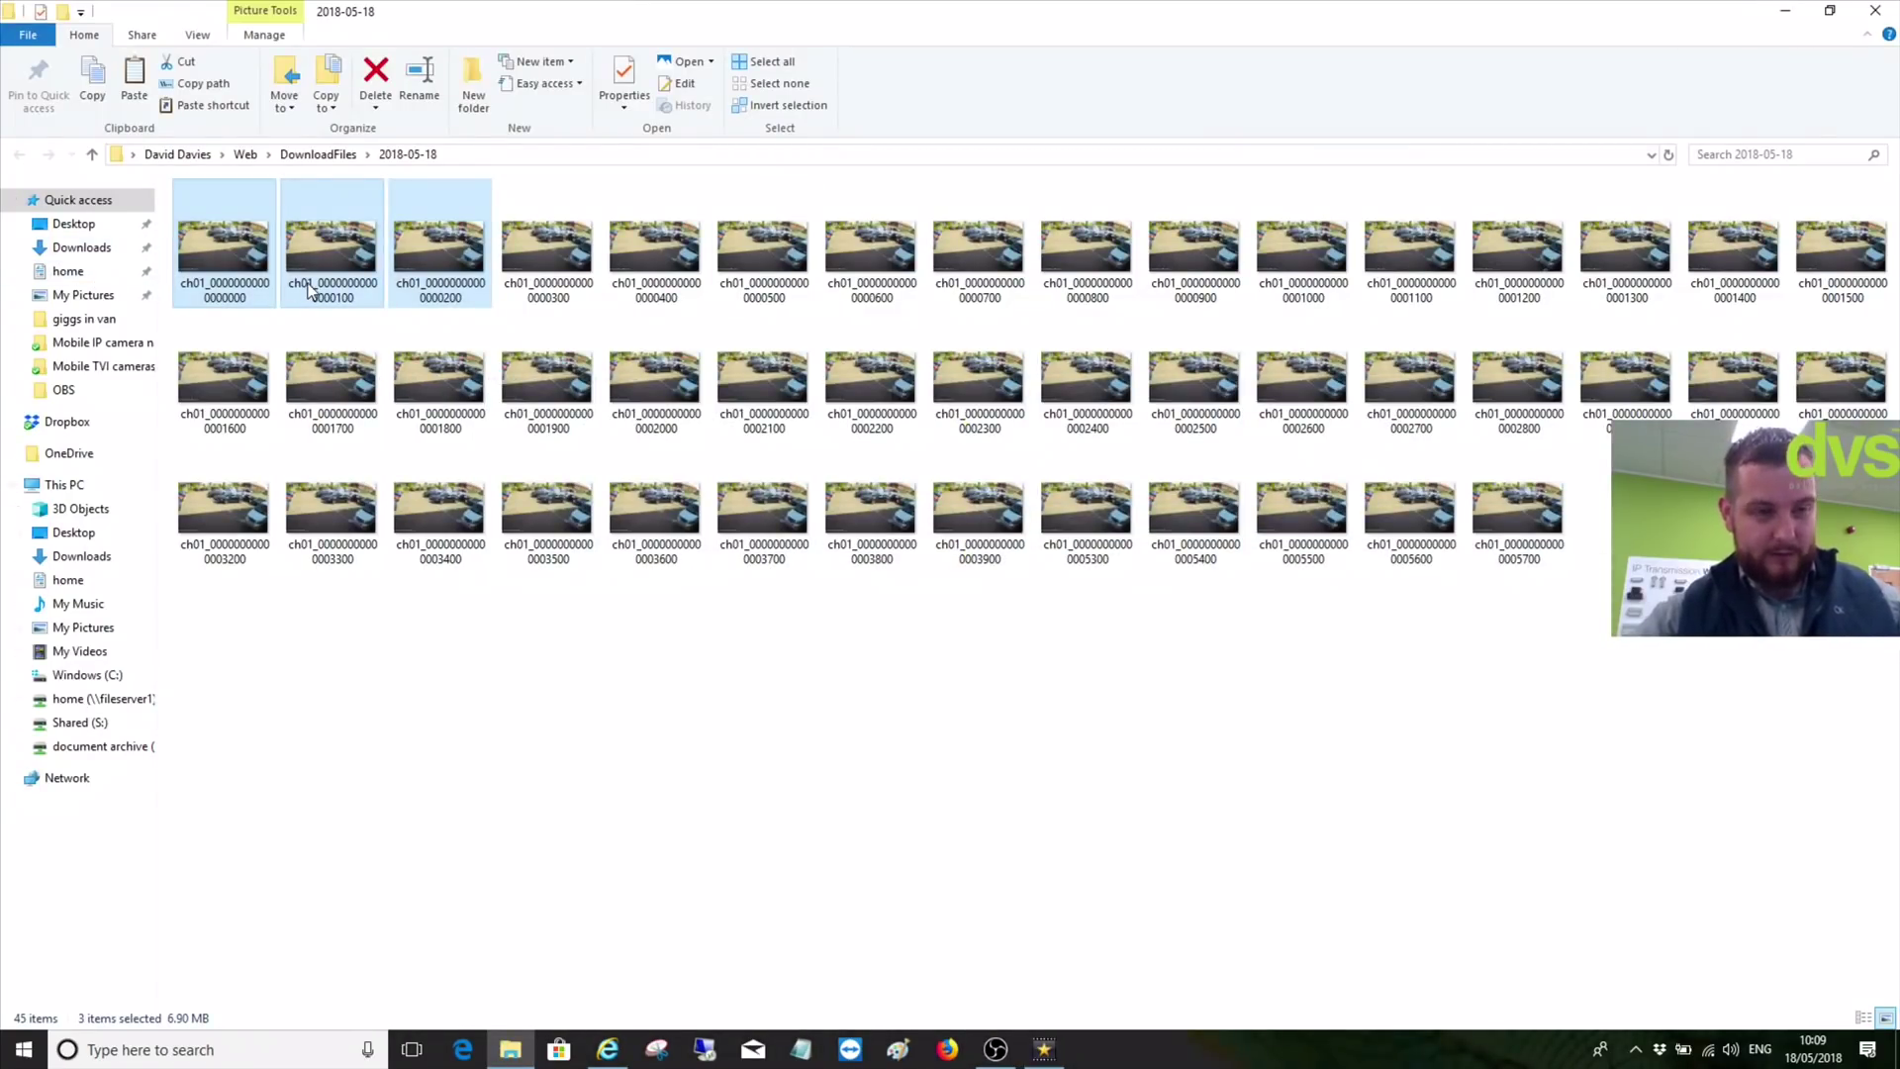
pyautogui.hotkey('ctrl', 'a')
pyautogui.rightClick(362, 300)
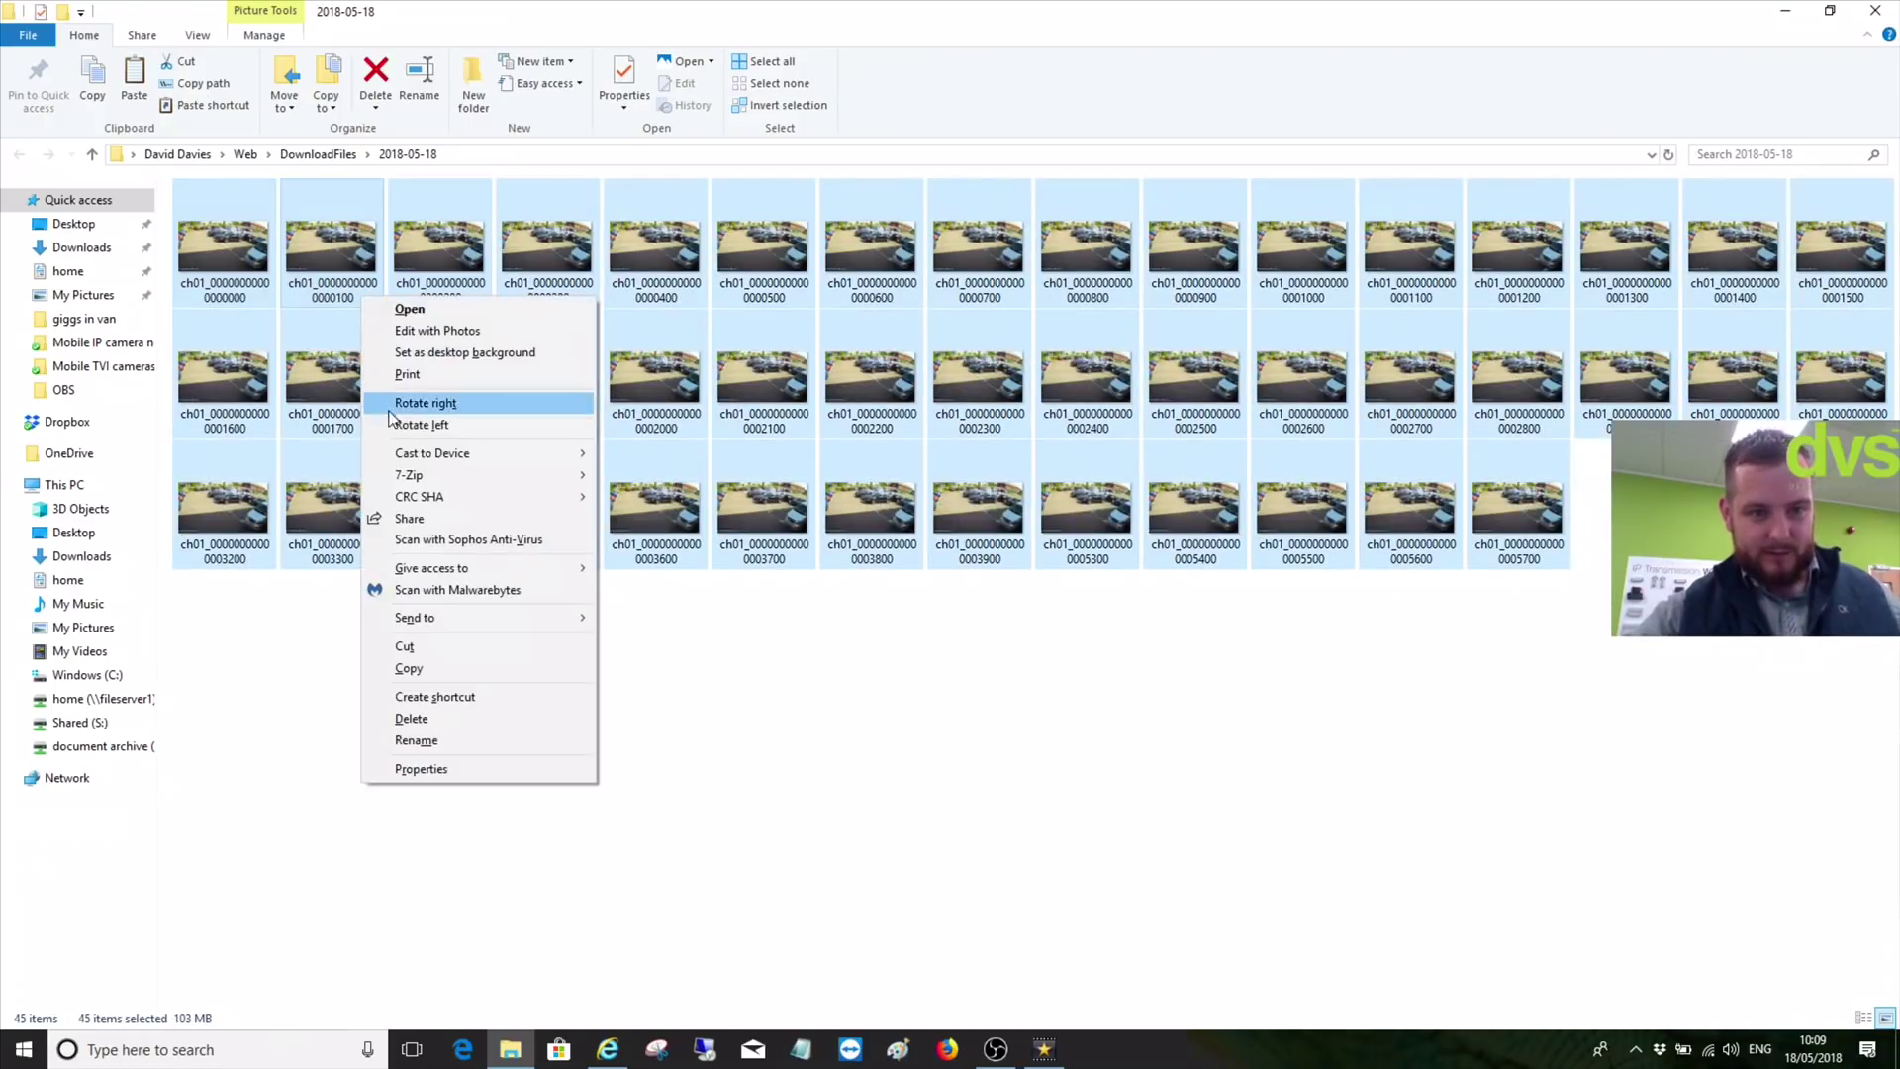
pyautogui.click(406, 647)
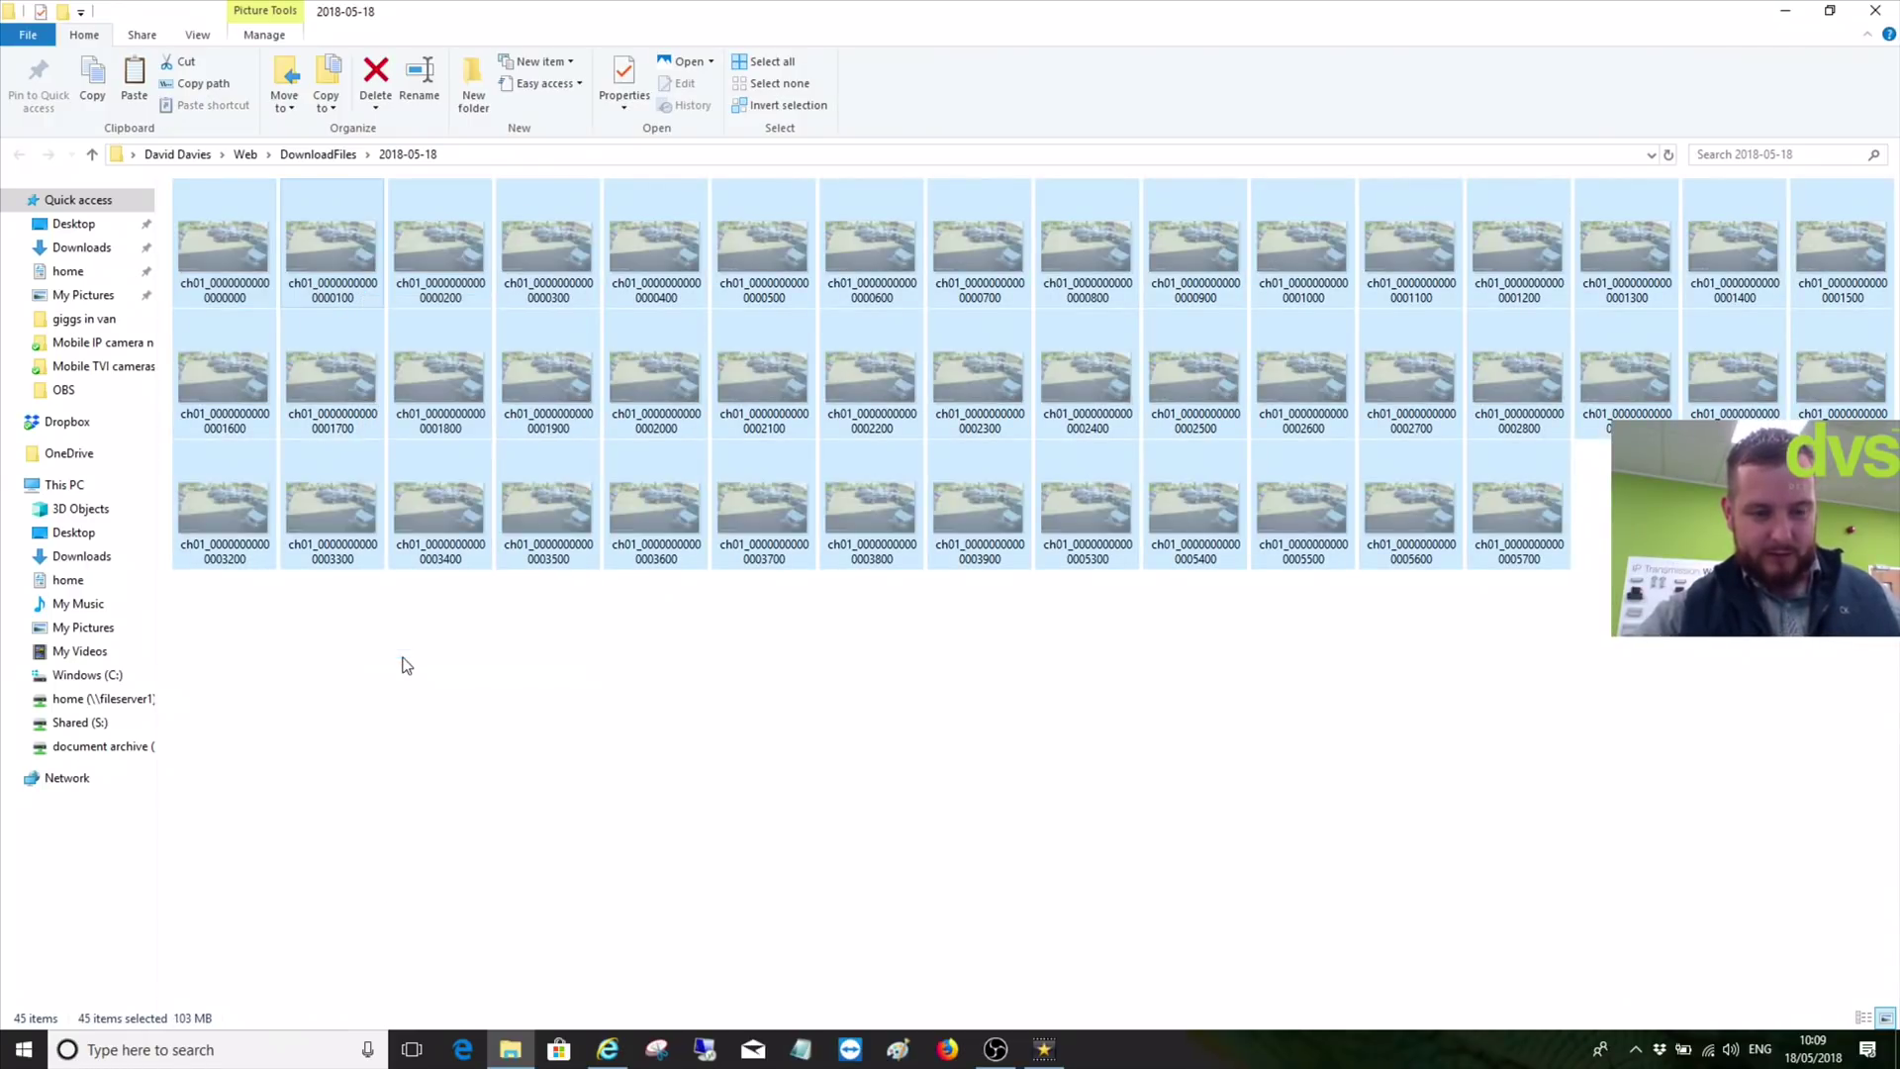
pyautogui.click(1044, 1049)
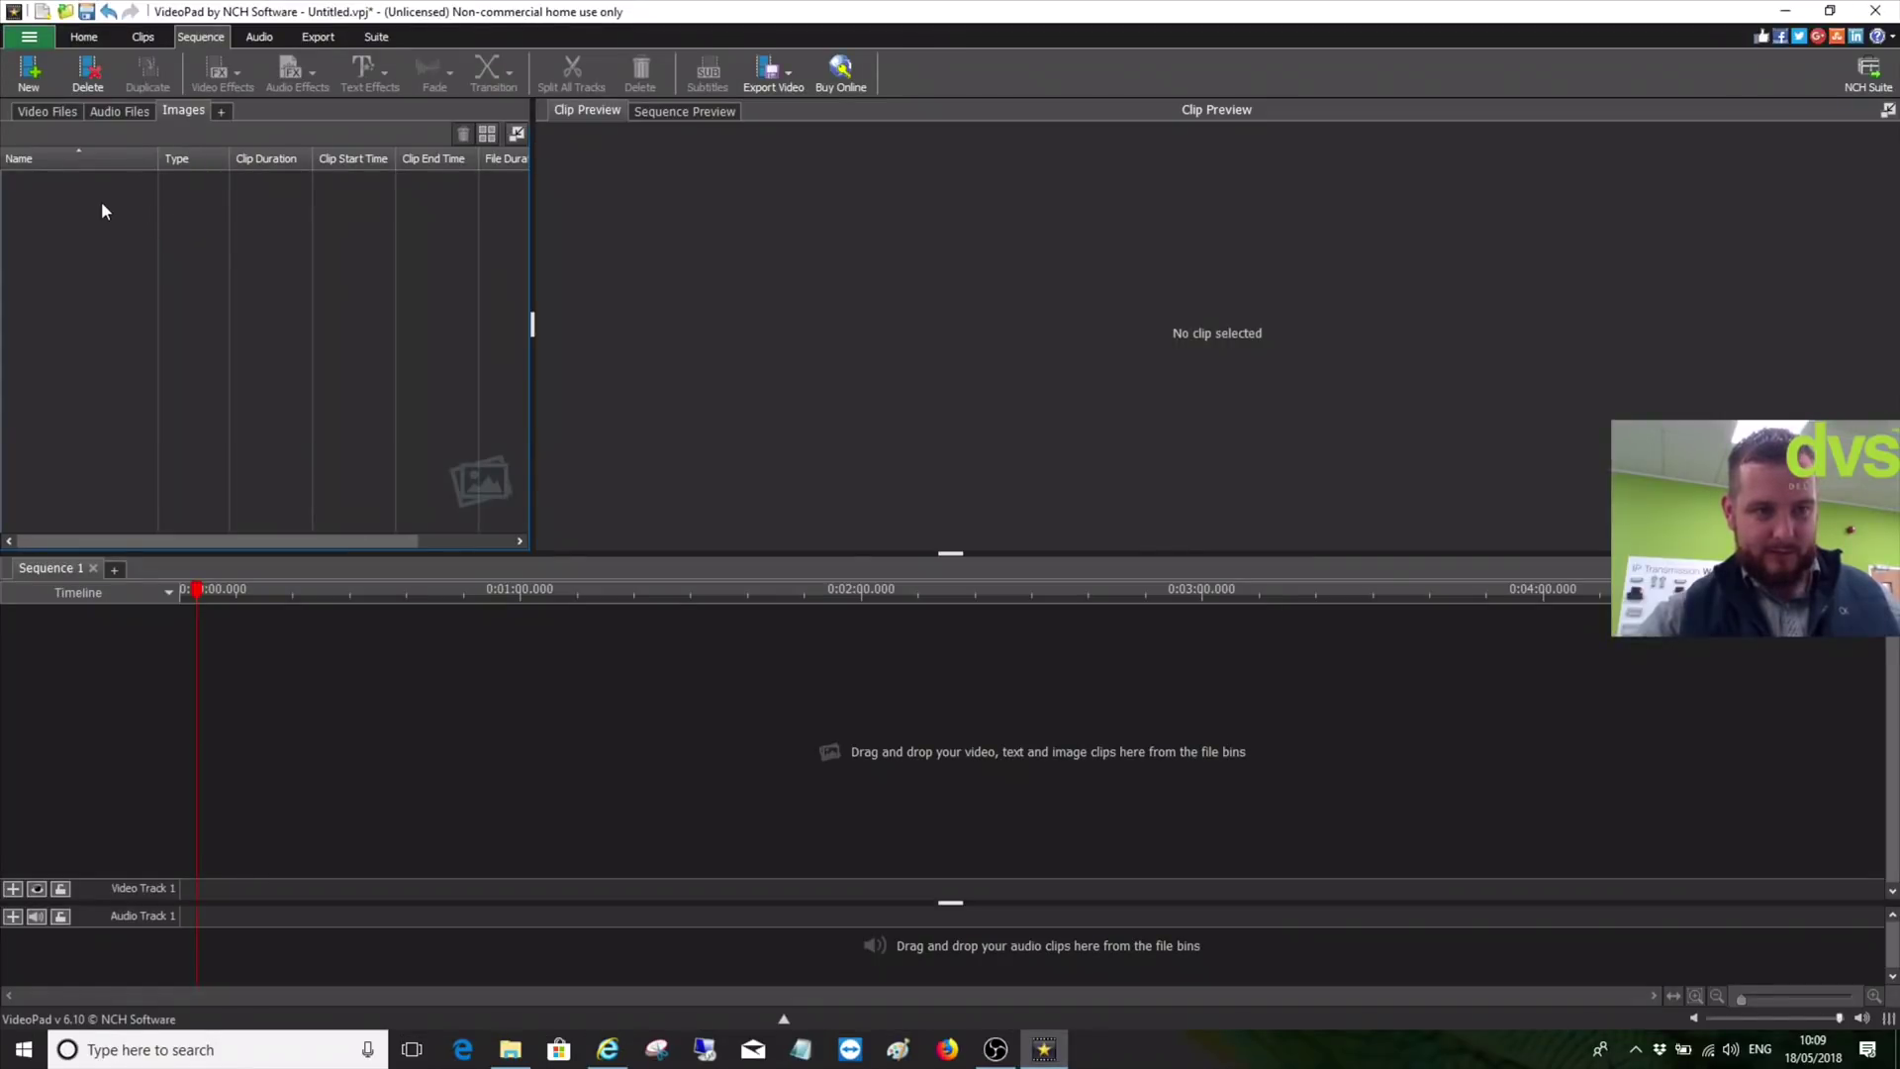
# Paste the cut snapshot images into VideoPad's Images bin
pyautogui.rightClick(102, 203)
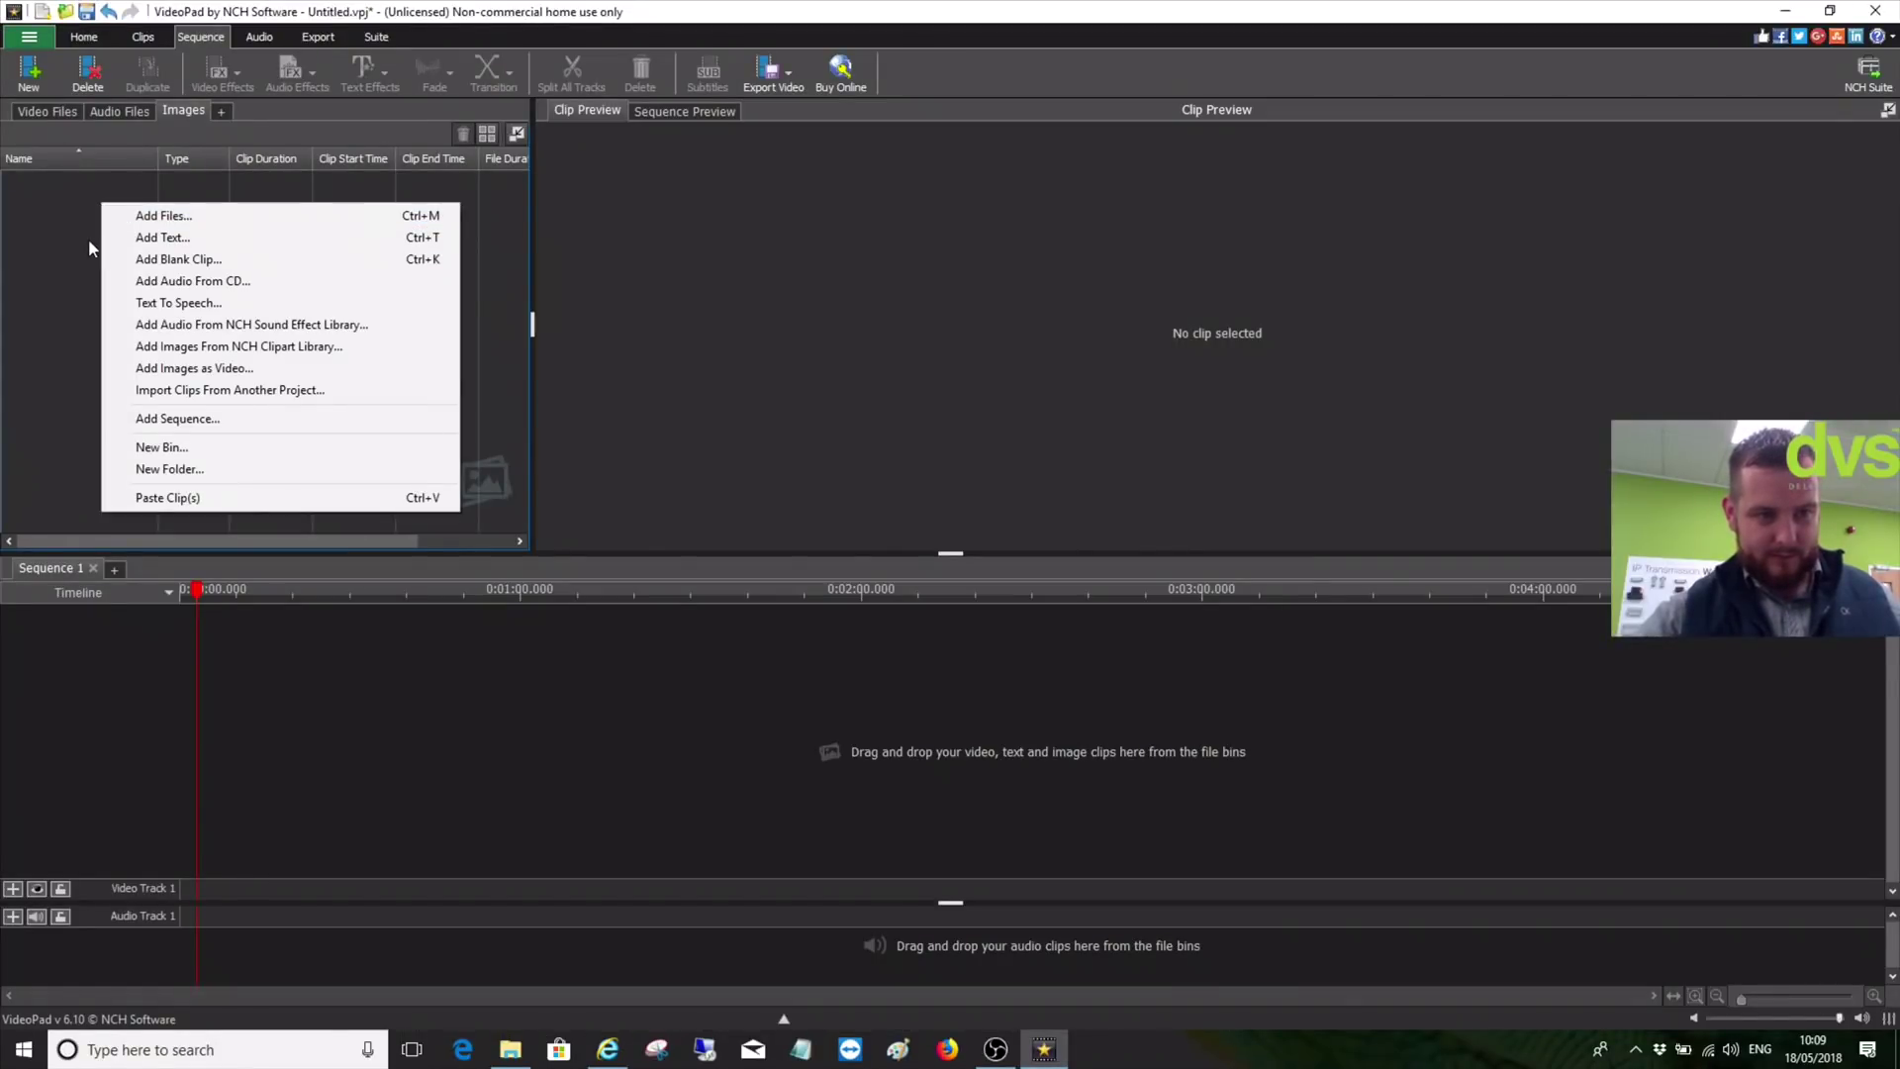
pyautogui.click(164, 498)
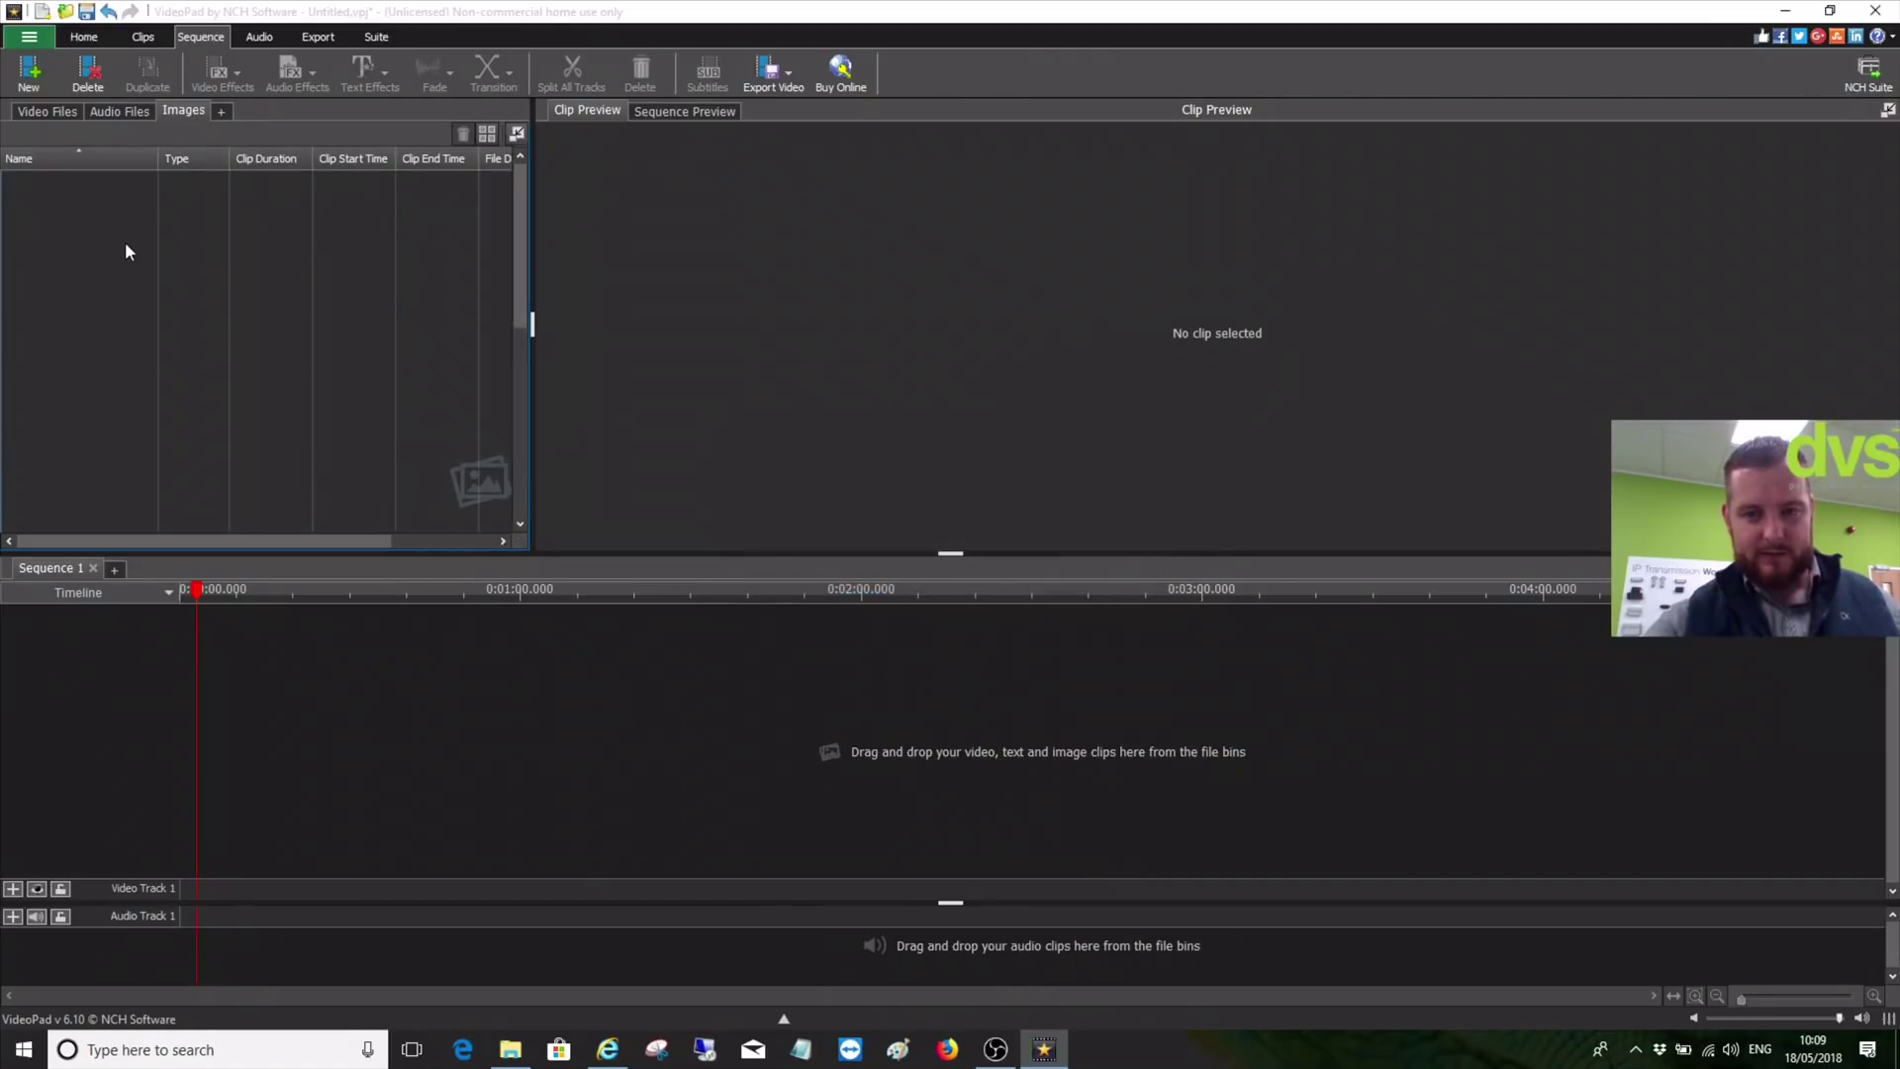
# Preview the first ch01 snapshot image clip in the Images bin
pyautogui.click(127, 185)
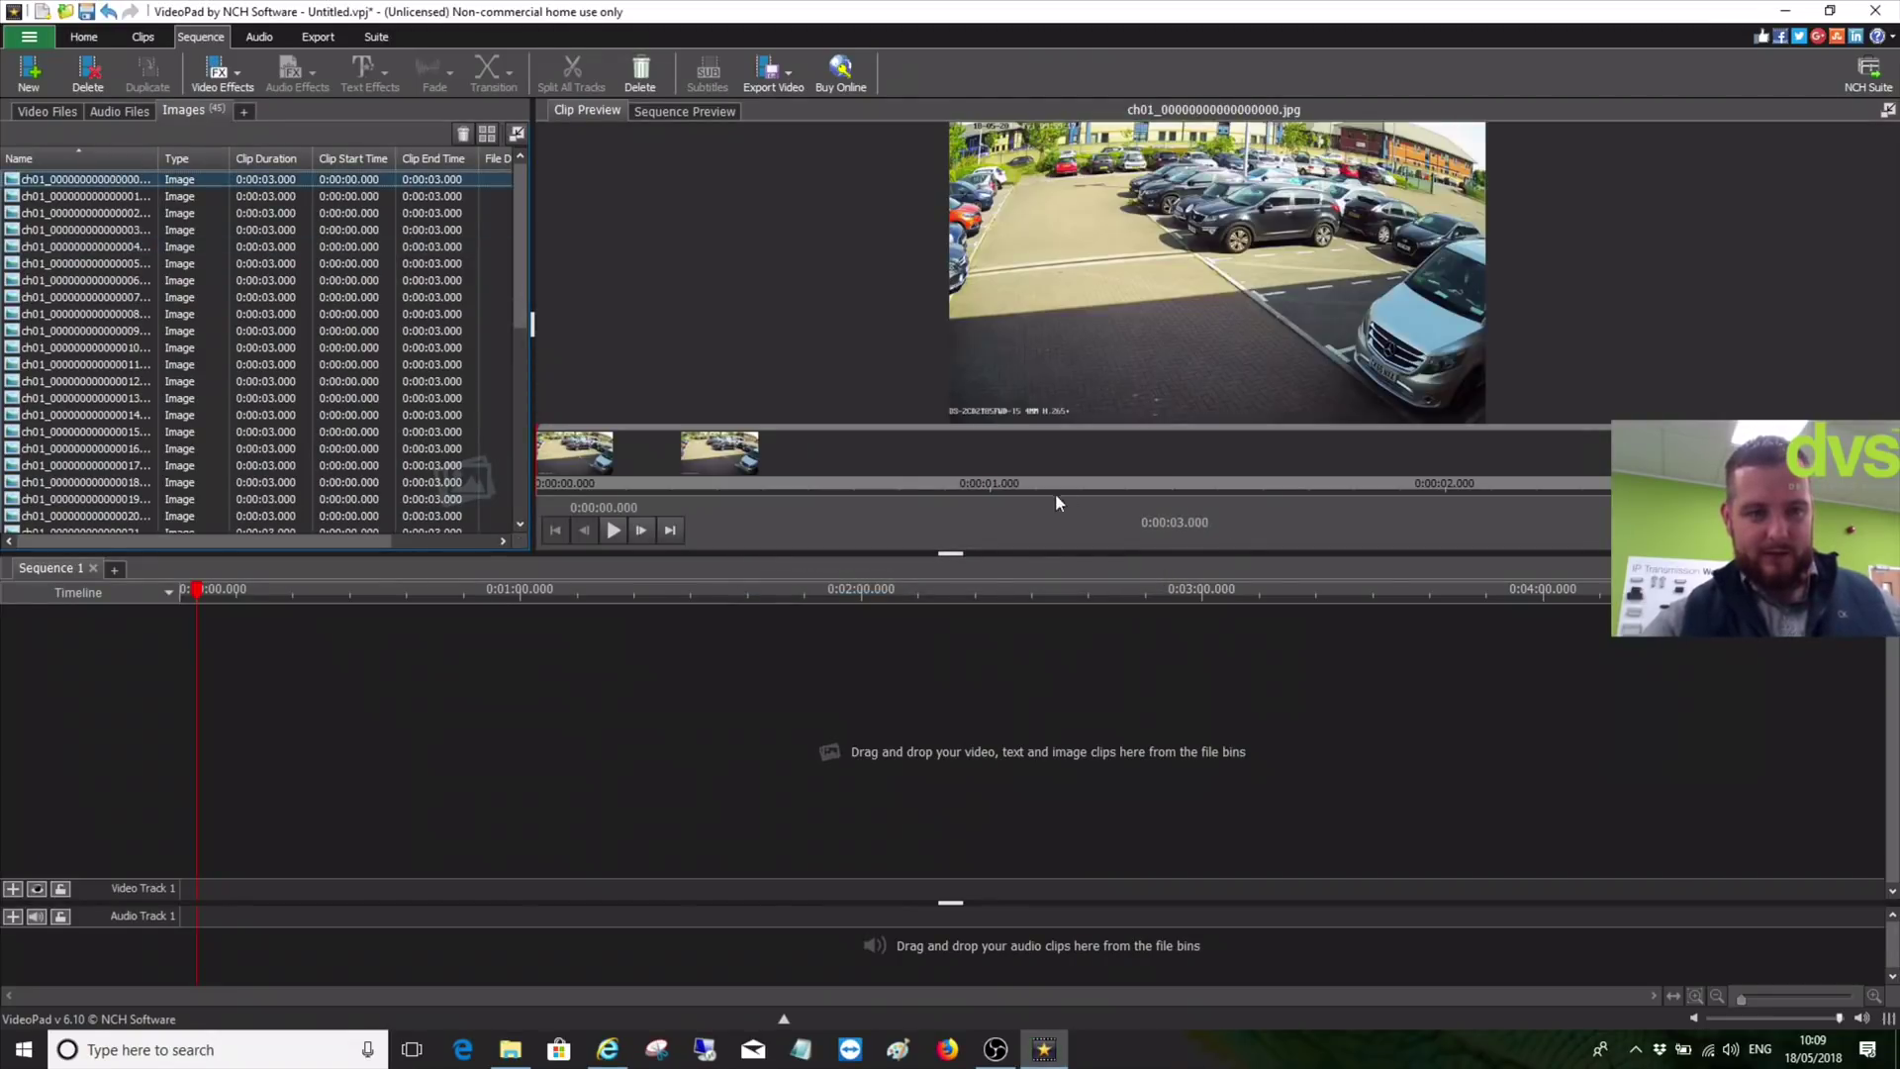
pyautogui.click(613, 531)
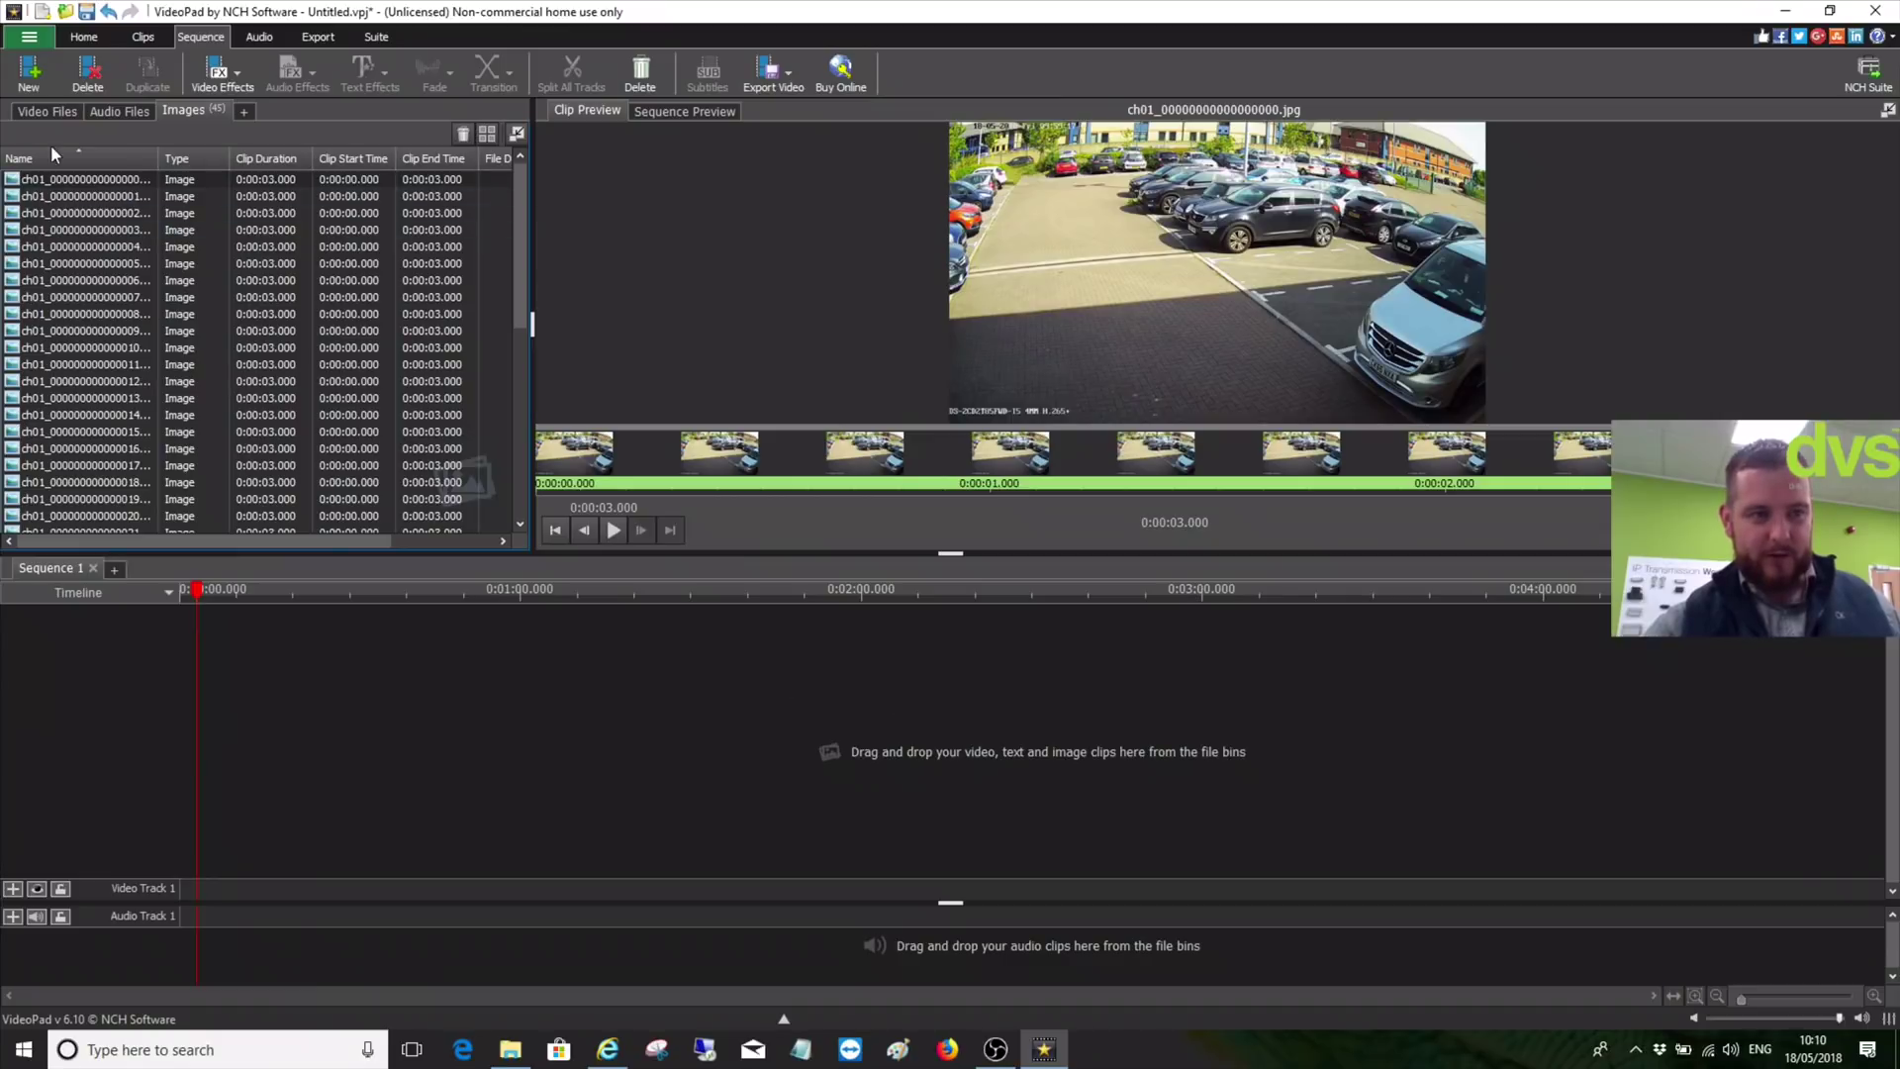
pyautogui.keyDown('ctrl'); pyautogui.click(79, 196); pyautogui.keyUp('ctrl')
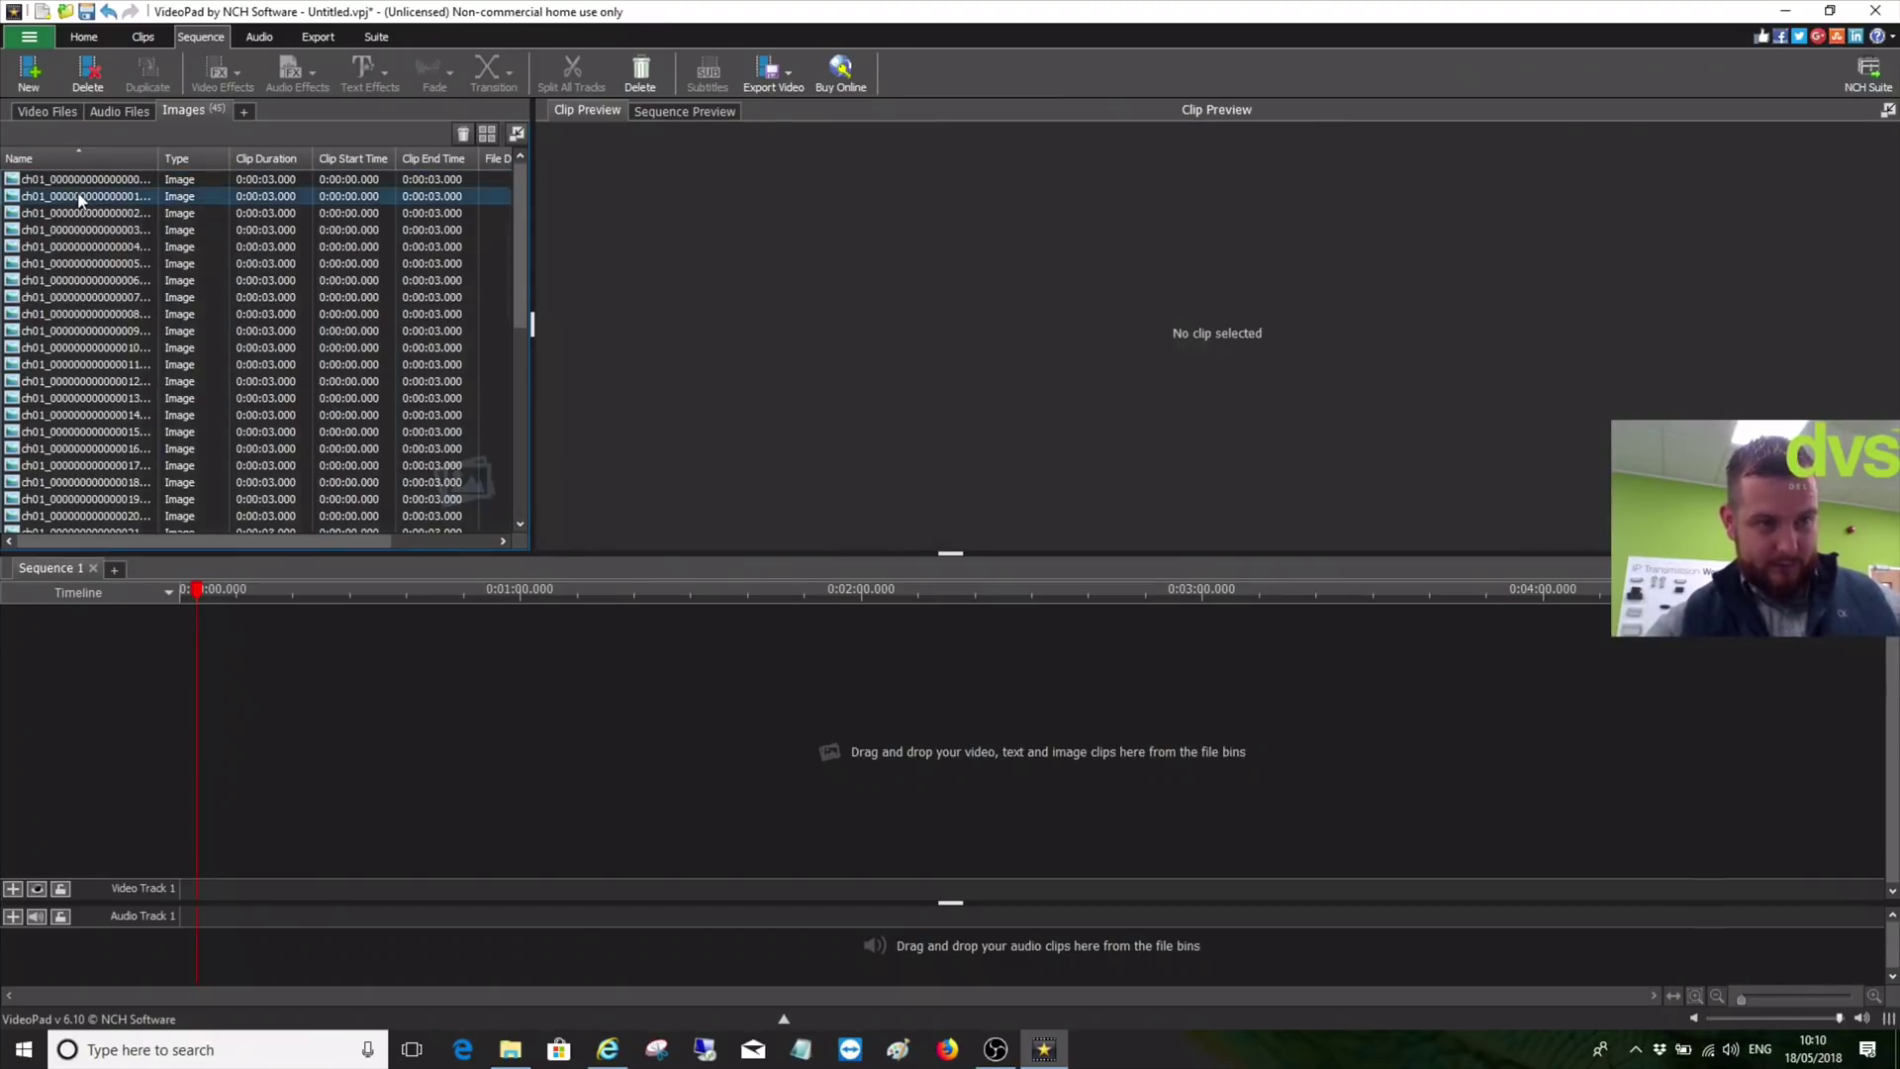
# Select and copy all the image clips in the bin, then expand Video Track 1
pyautogui.hotkey('ctrl', 'a')
pyautogui.rightClick(98, 206)
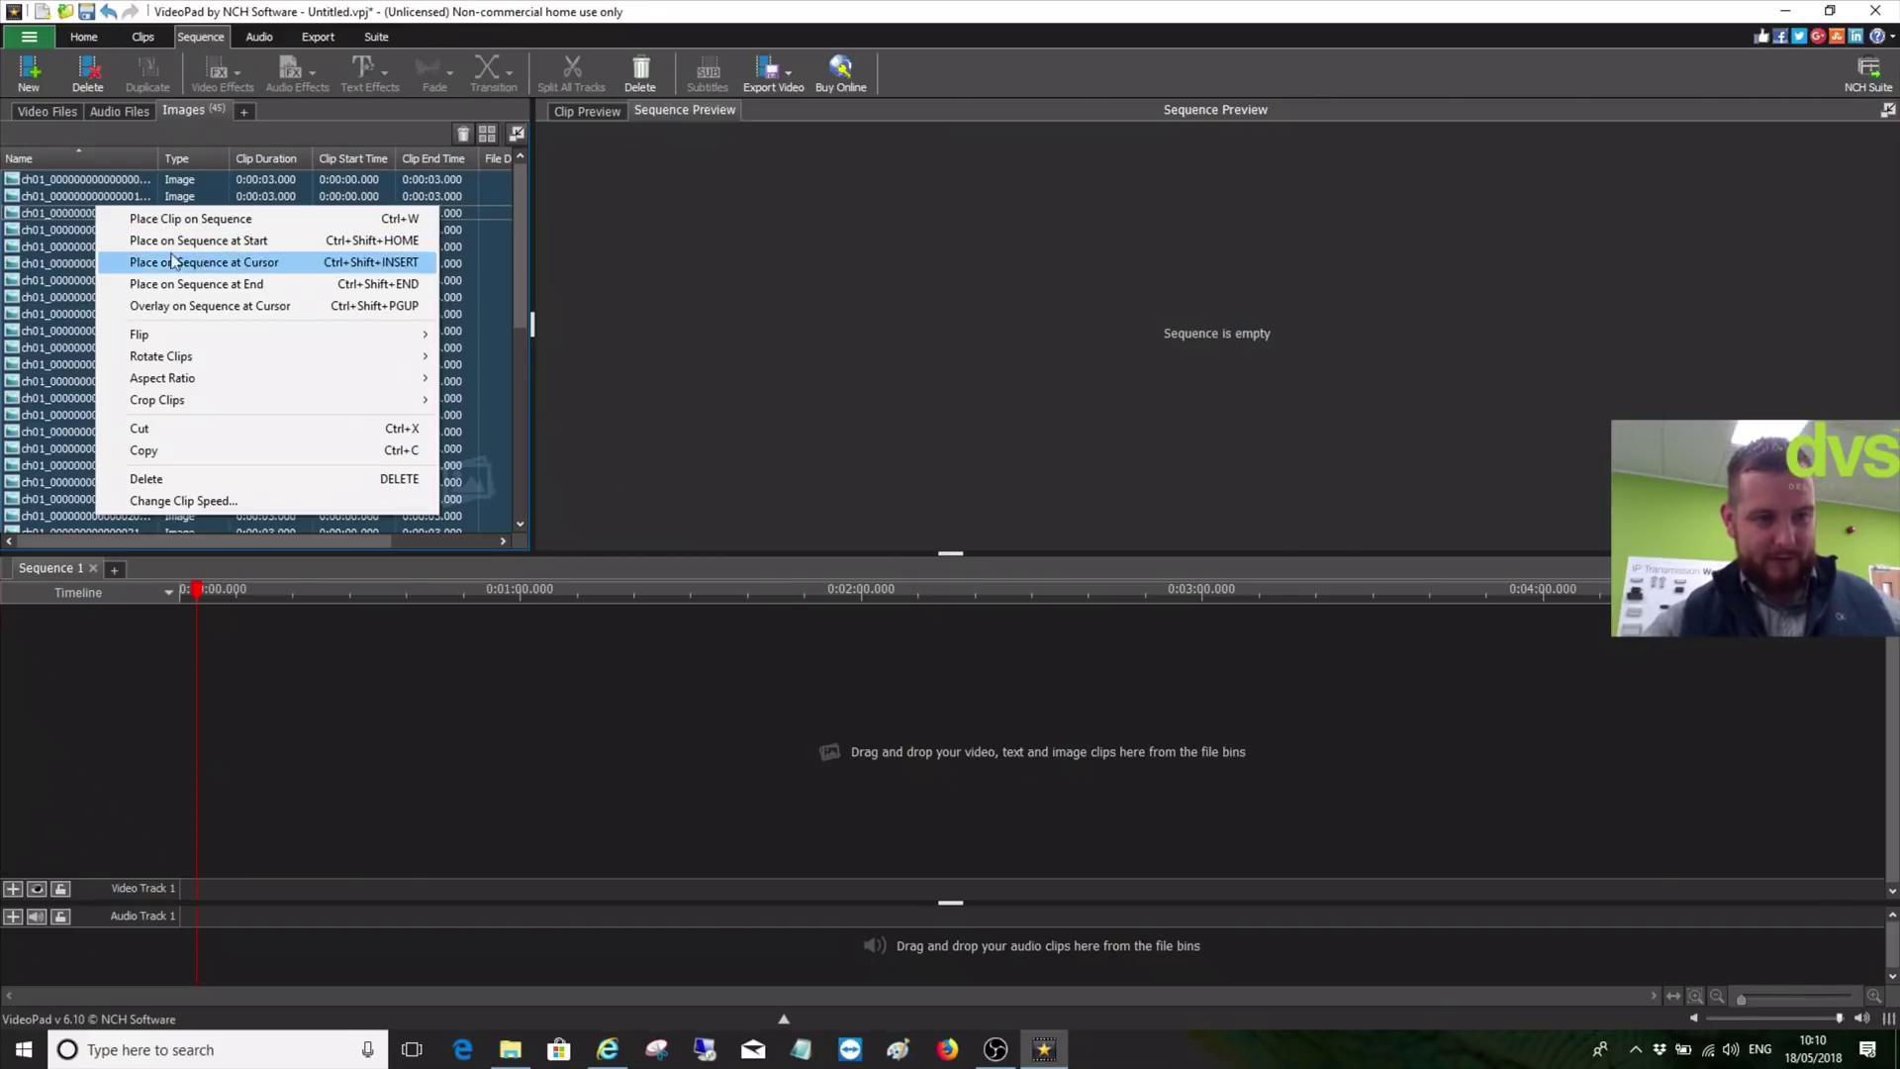
pyautogui.rightClick(32, 361)
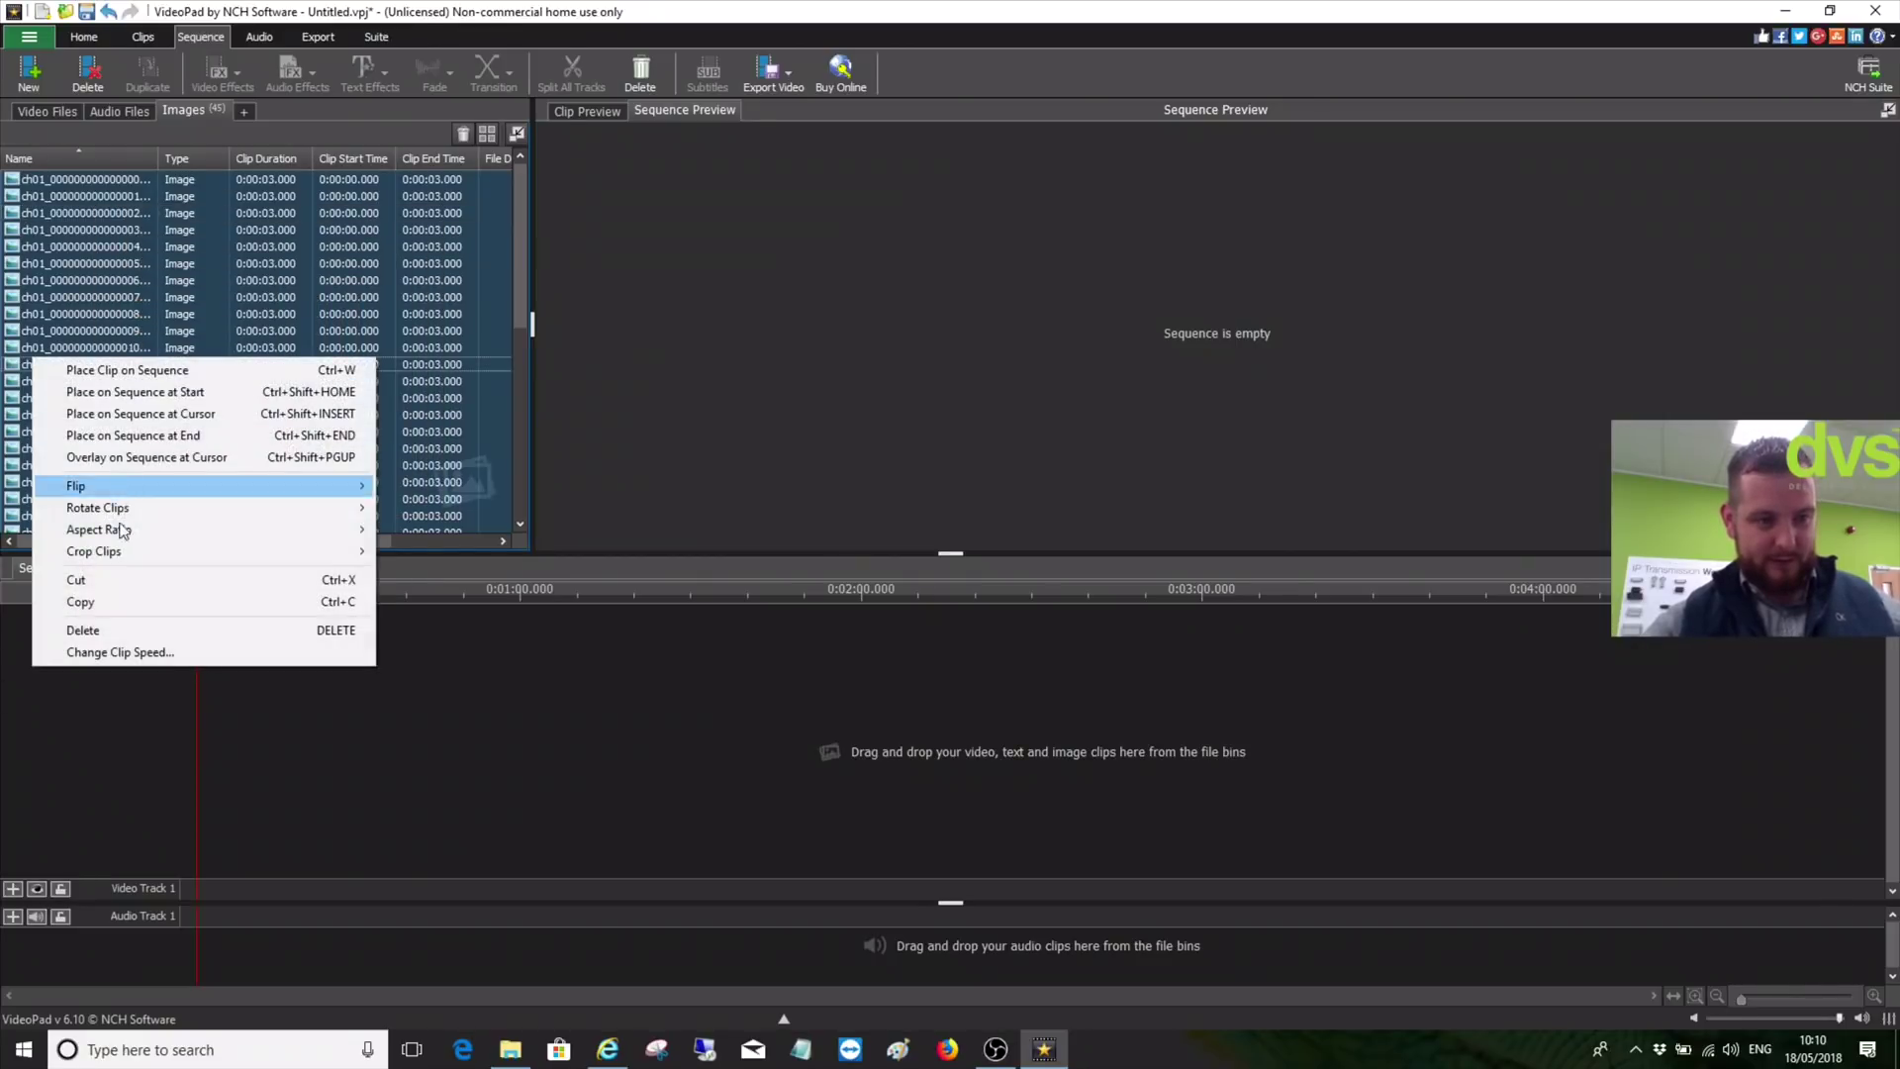
pyautogui.click(117, 606)
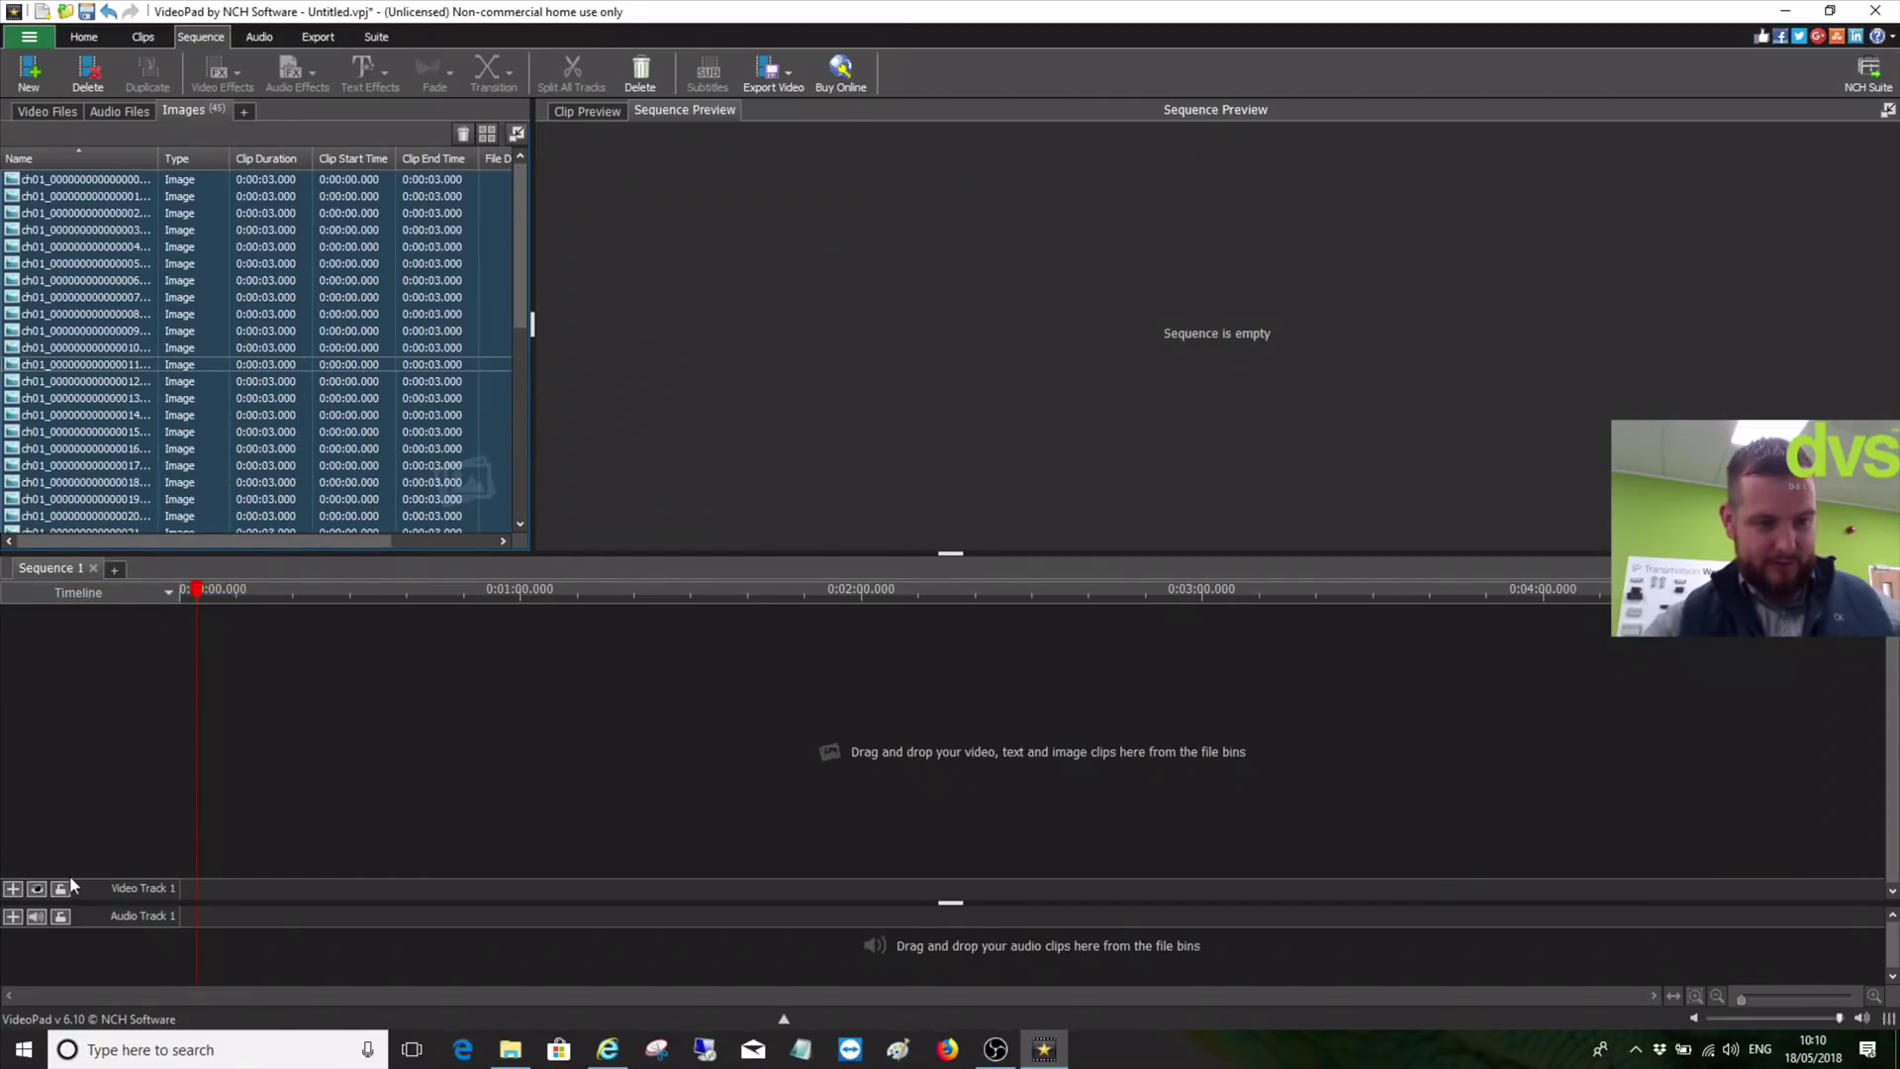
pyautogui.click(13, 888)
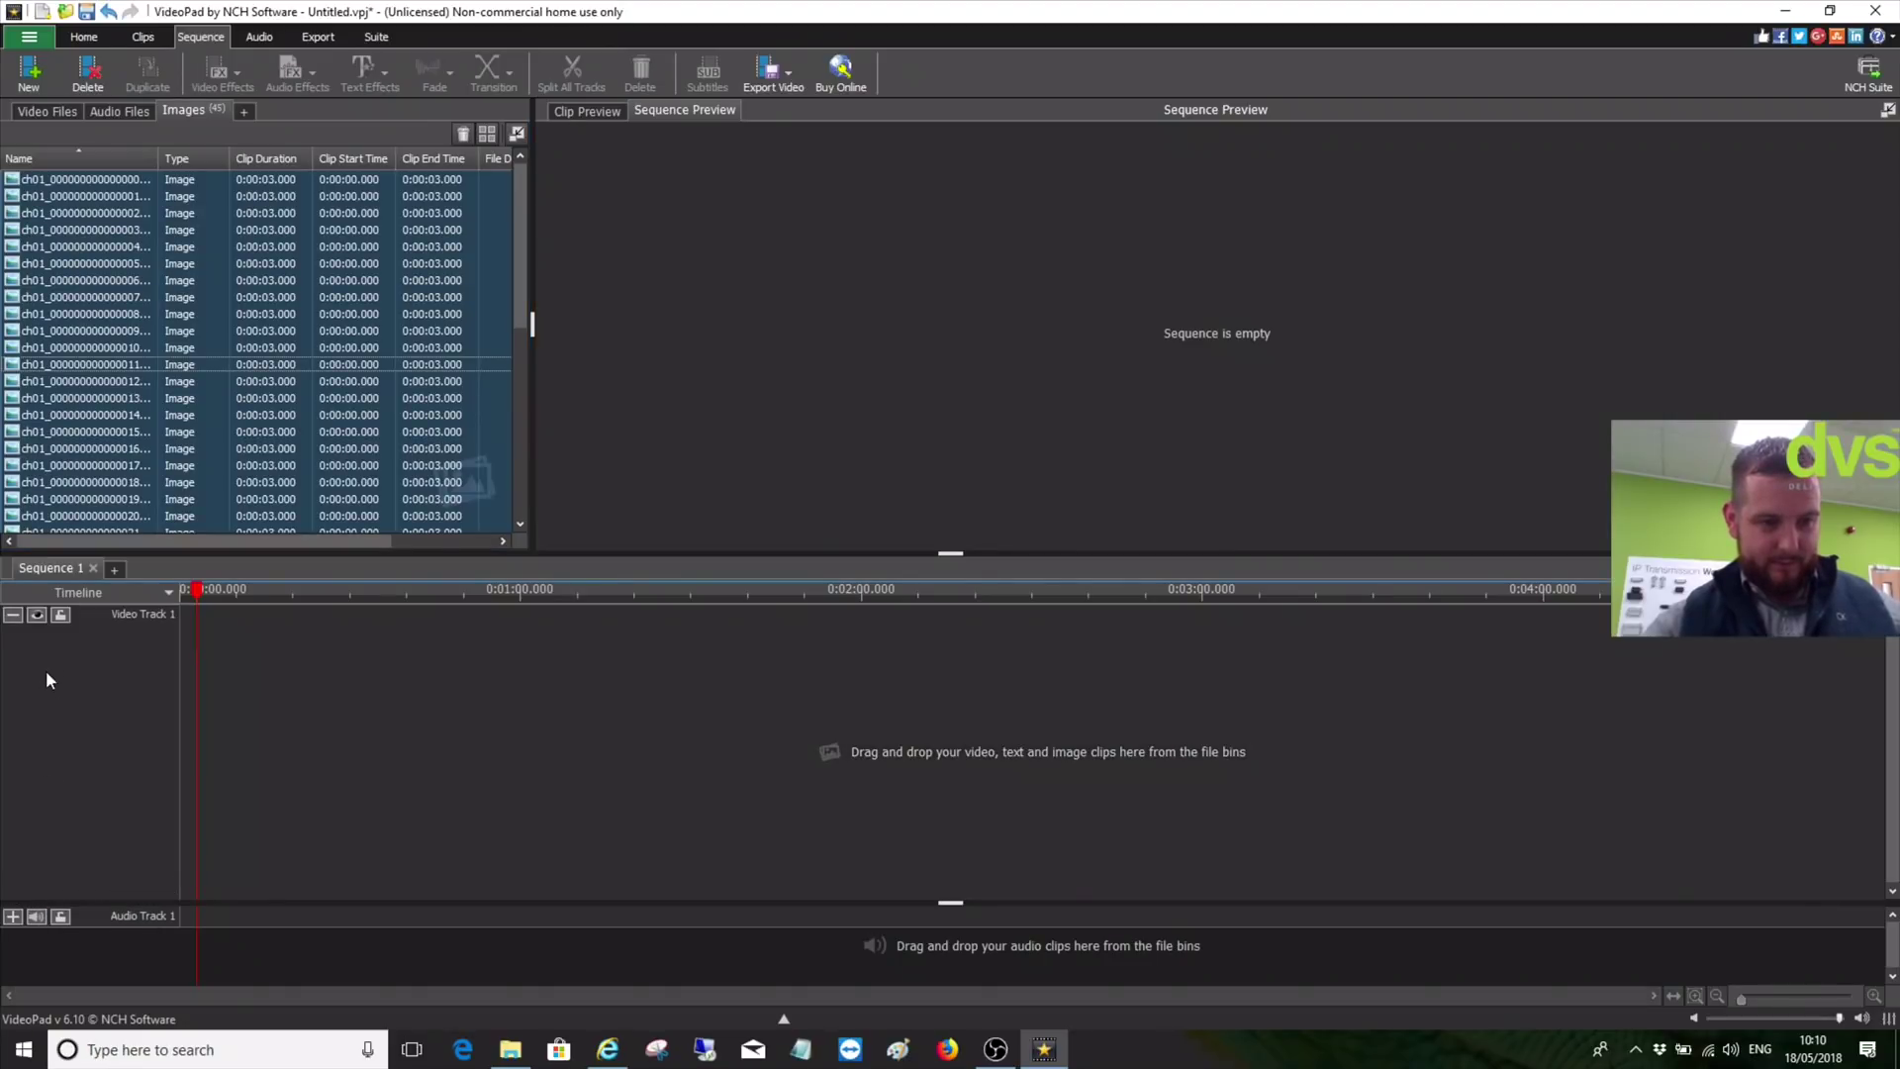
# Lock Video Track 1 and drag the snapshot clips onto new Video Tracks 2–5
pyautogui.rightClick(46, 677)
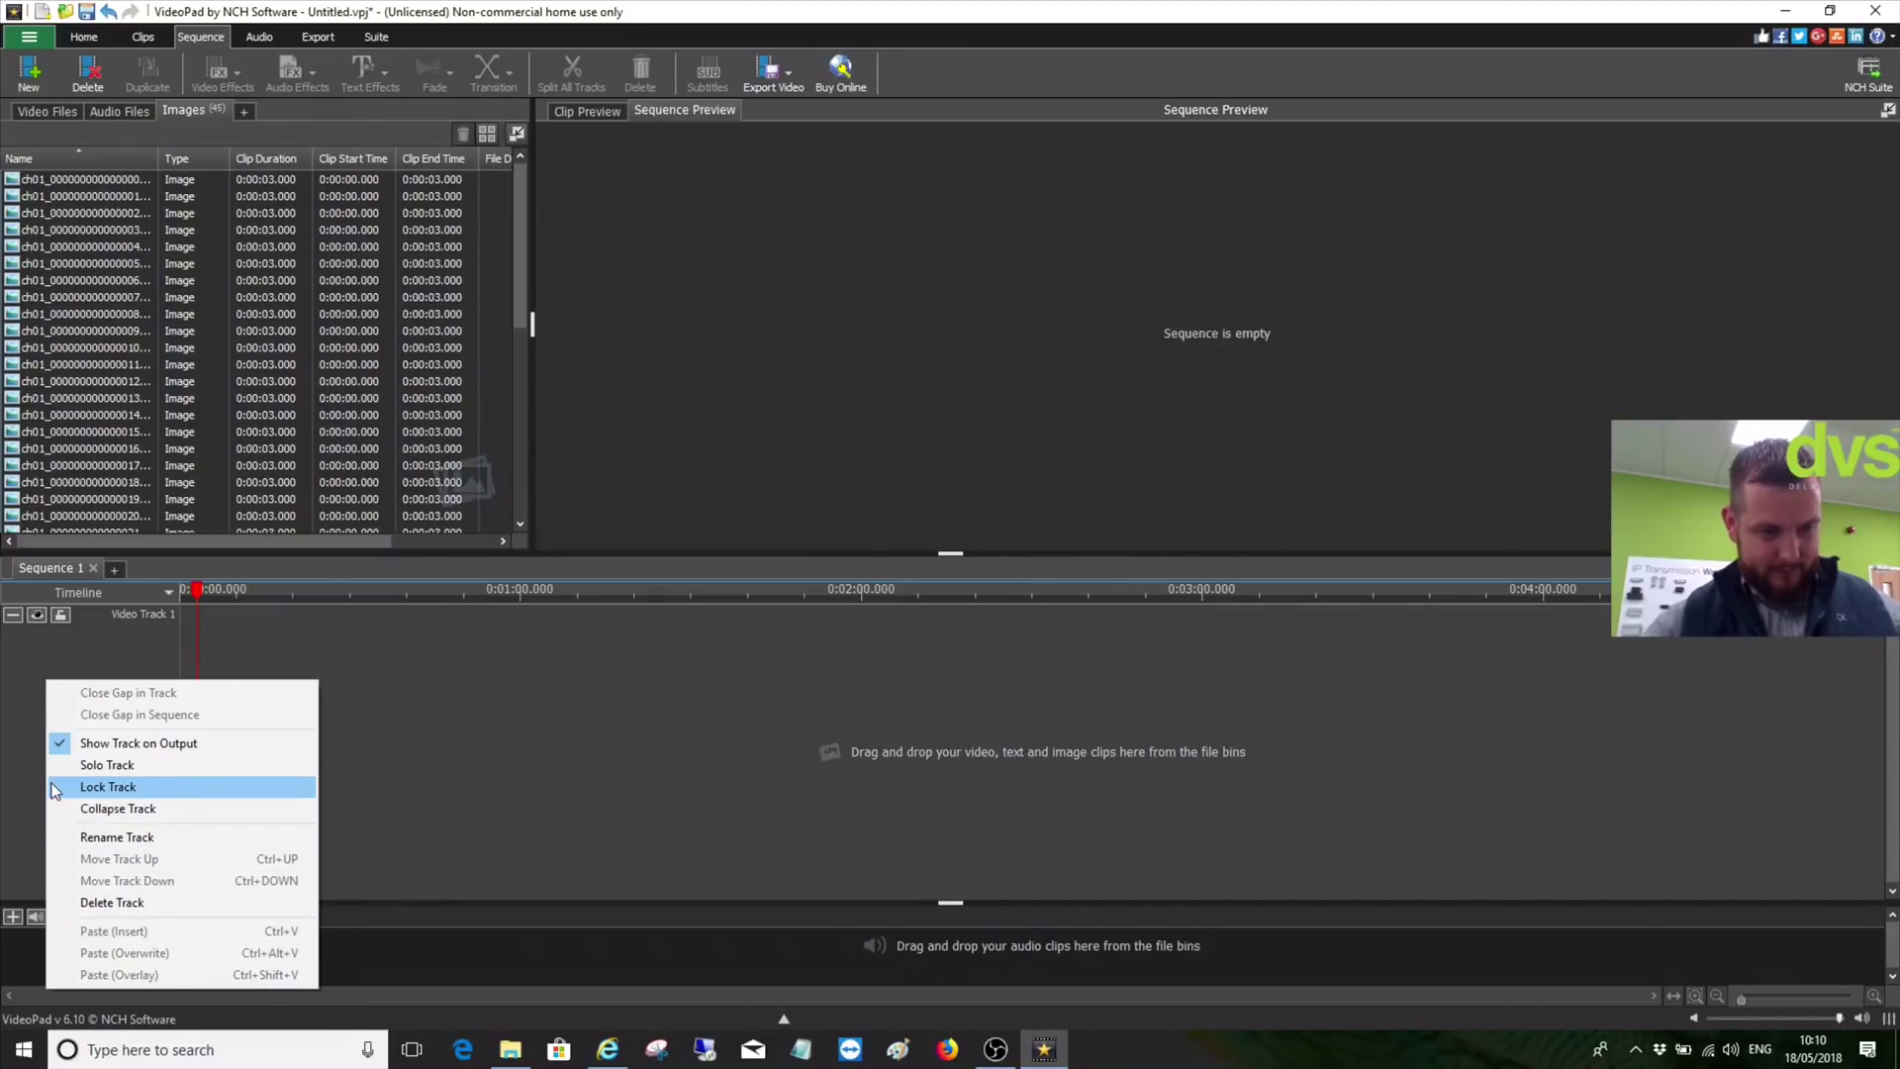
pyautogui.click(109, 787)
pyautogui.moveTo(108, 186); pyautogui.dragTo(121, 677)
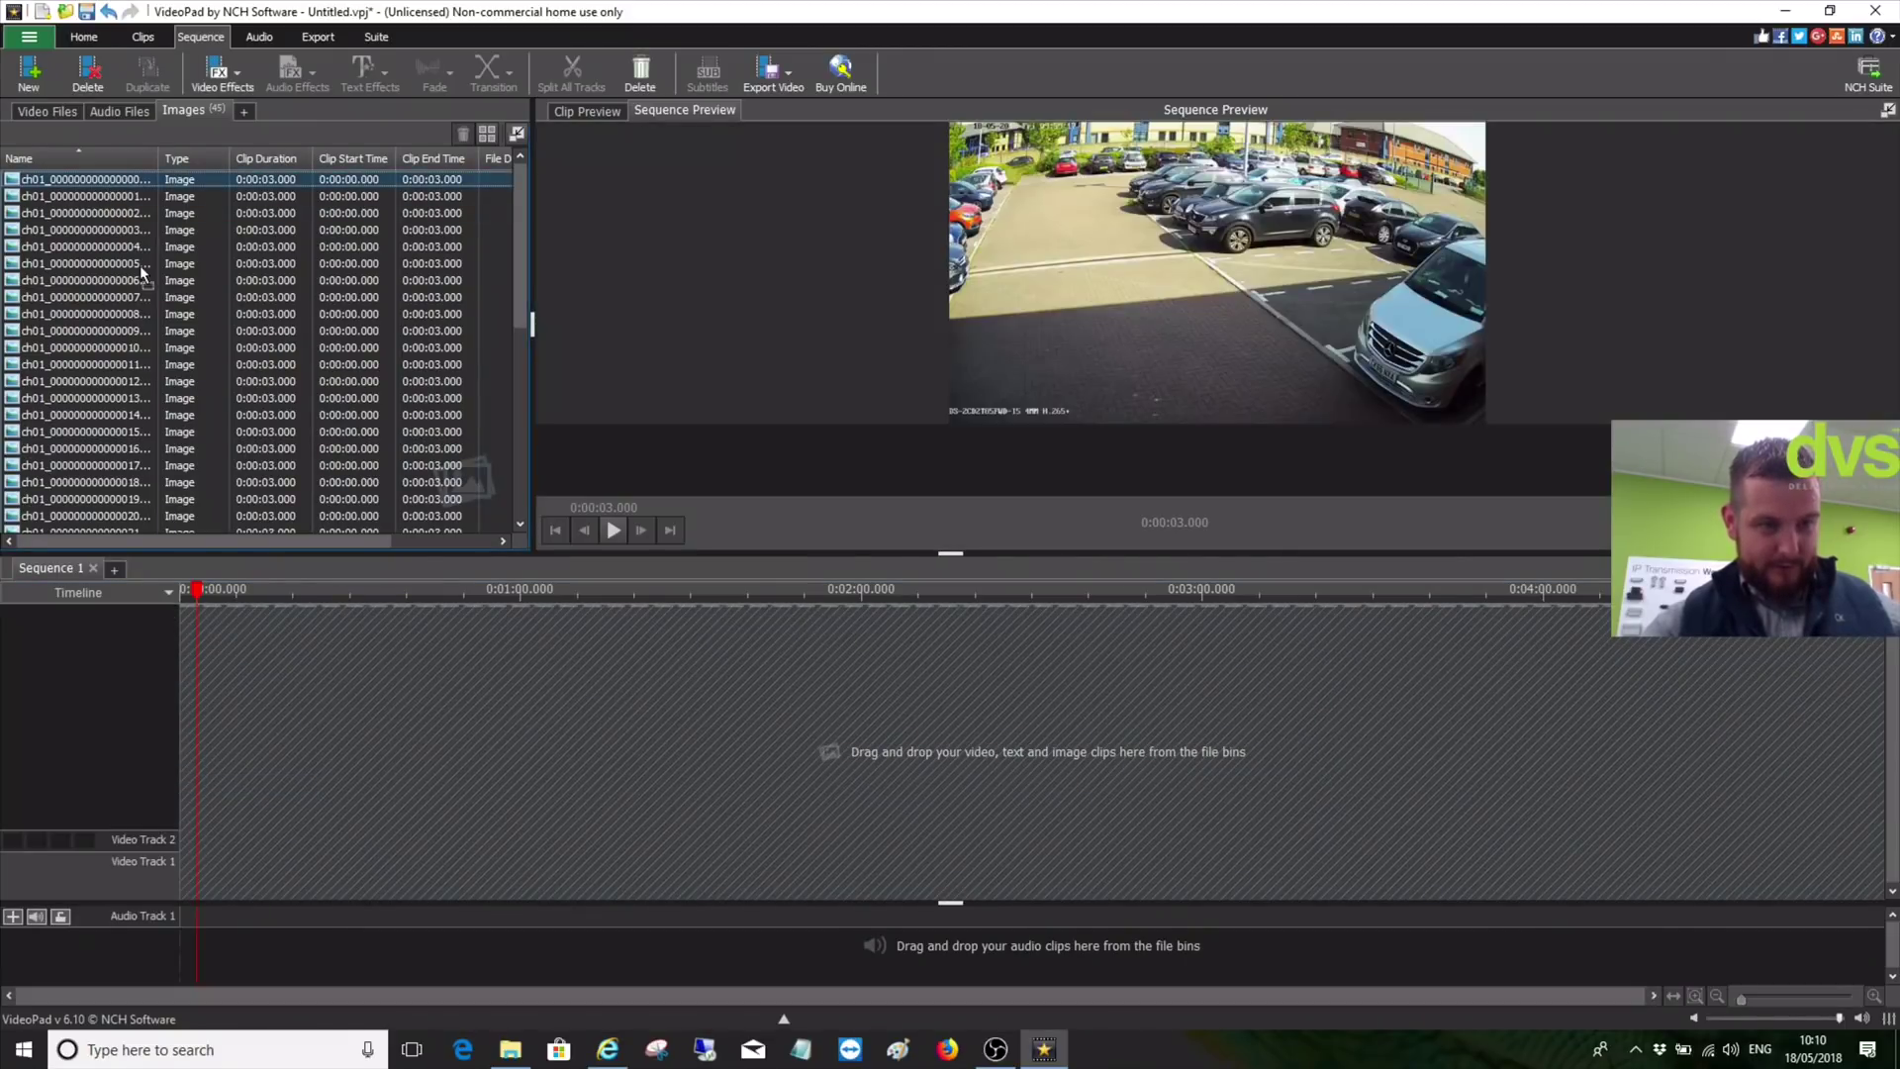
pyautogui.moveTo(104, 196); pyautogui.dragTo(143, 371)
pyautogui.moveTo(141, 230); pyautogui.dragTo(227, 728)
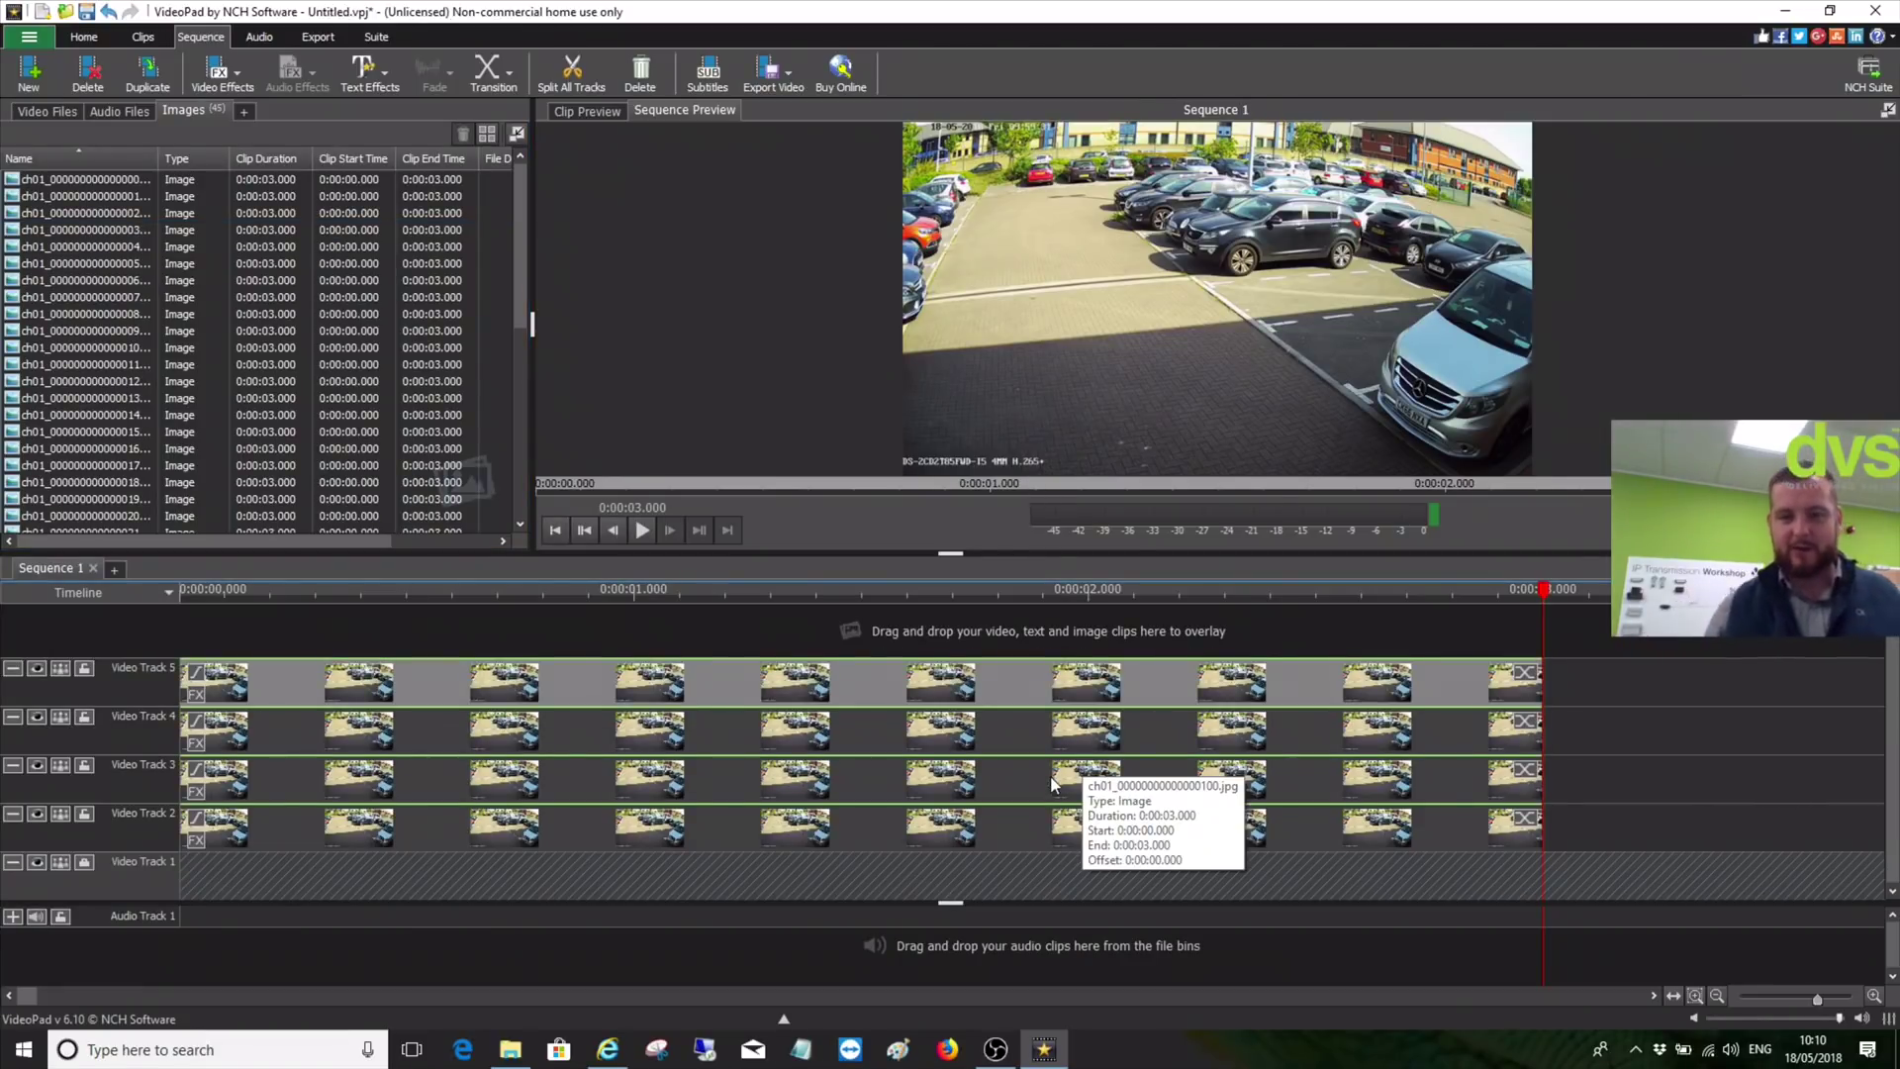
pyautogui.moveTo(1544, 589); pyautogui.dragTo(452, 594)
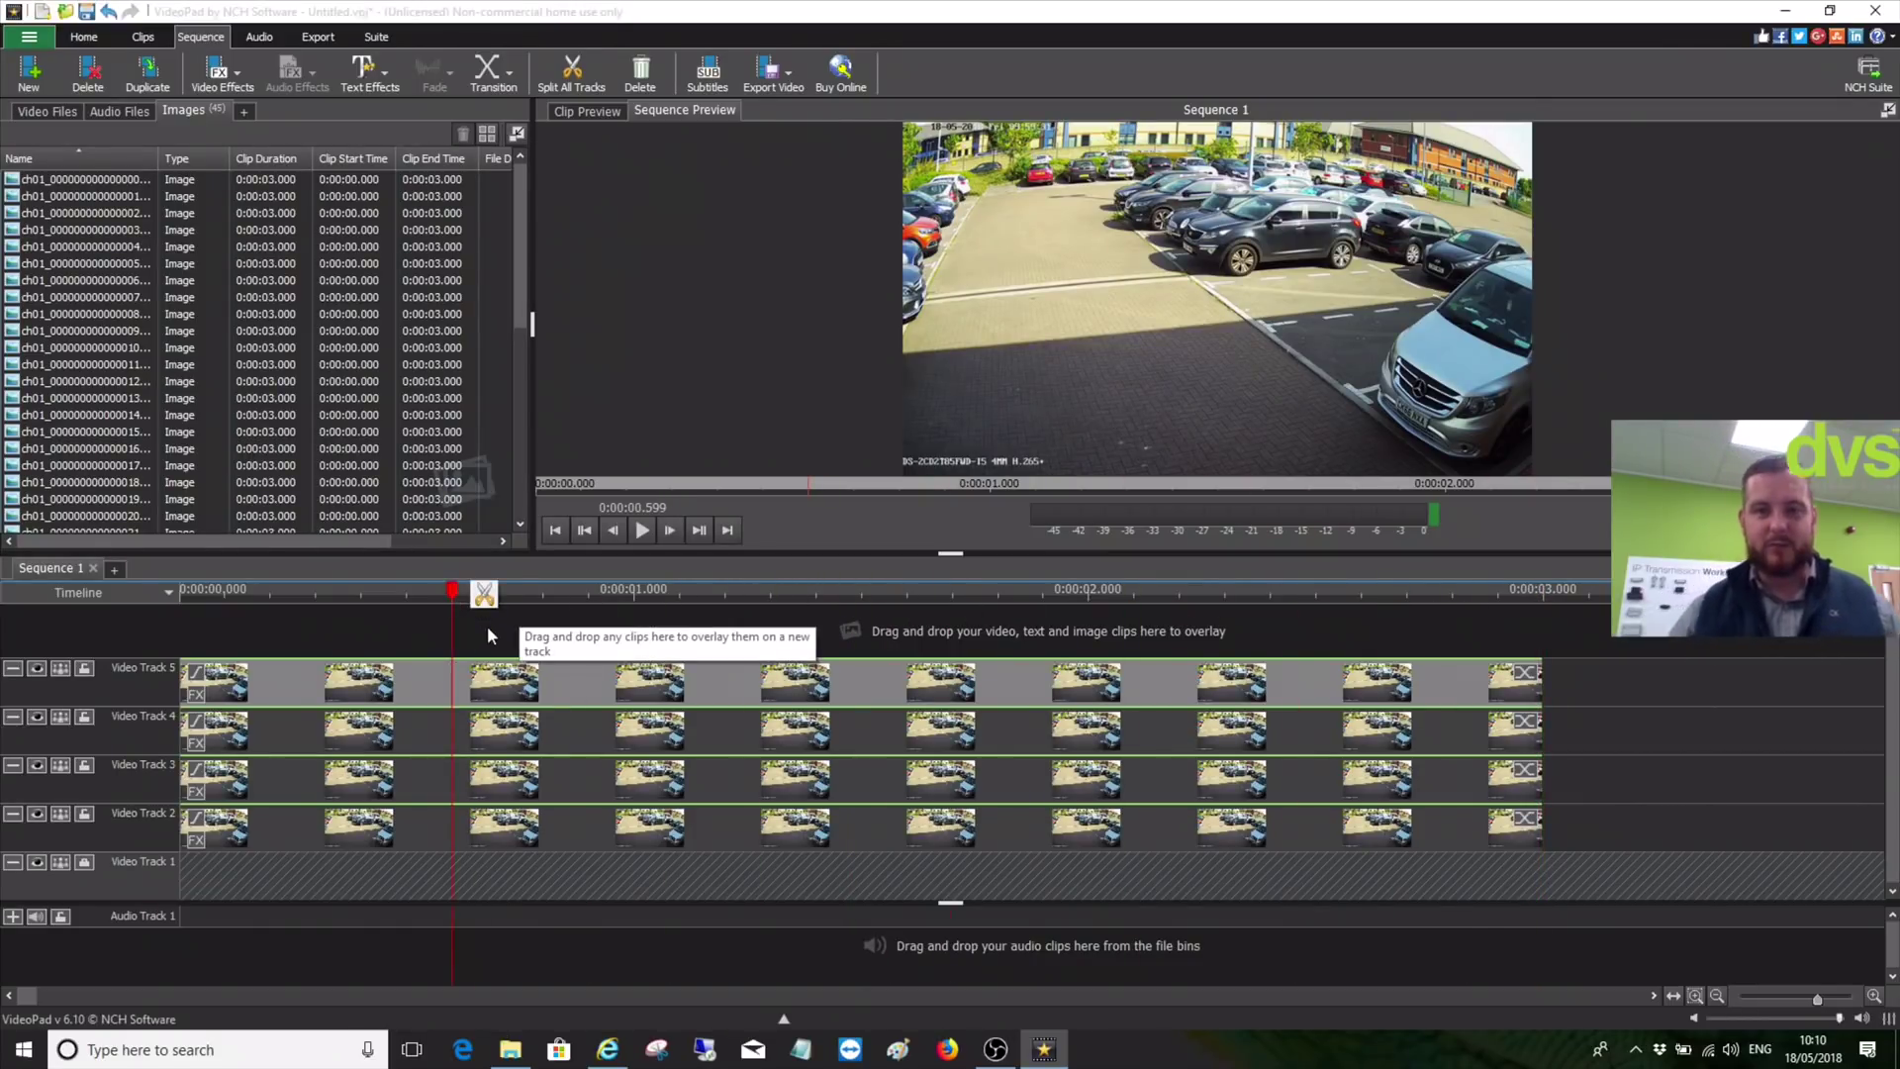